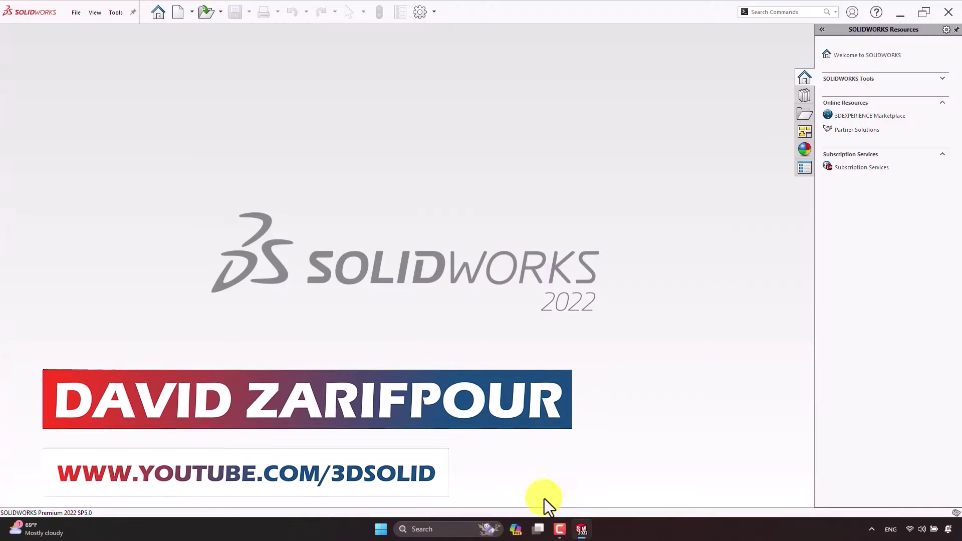
Step: Open the Part2 file from the Desktop's core-cavity folder
click(221, 12)
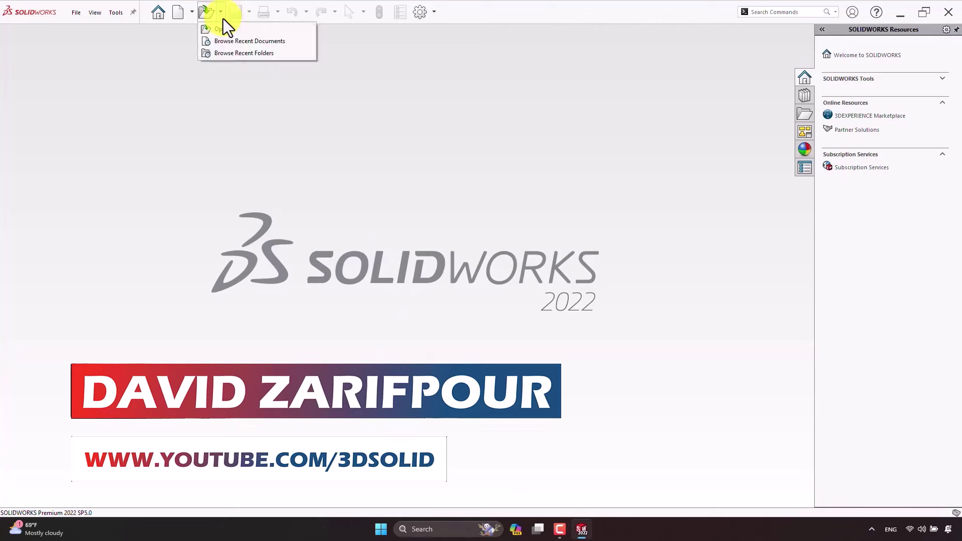
click(229, 36)
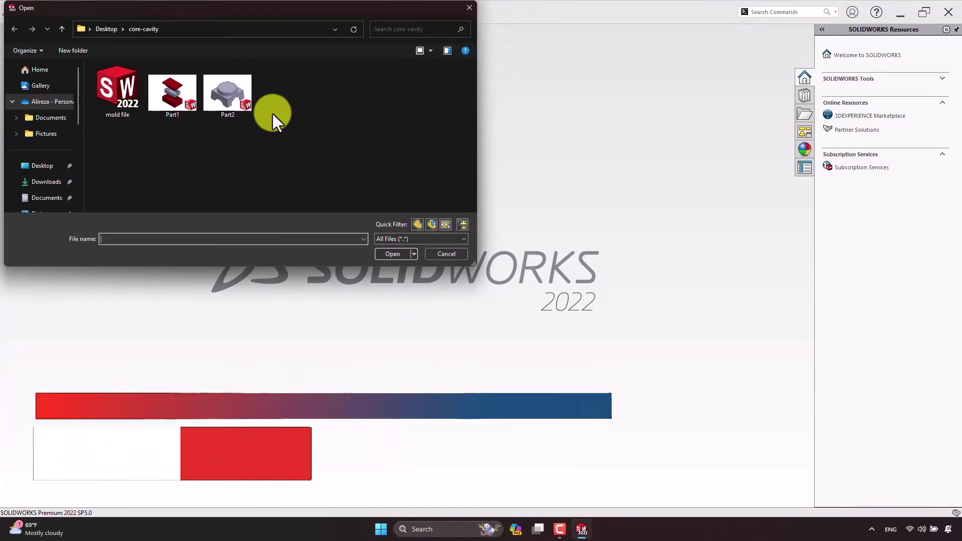
click(225, 106)
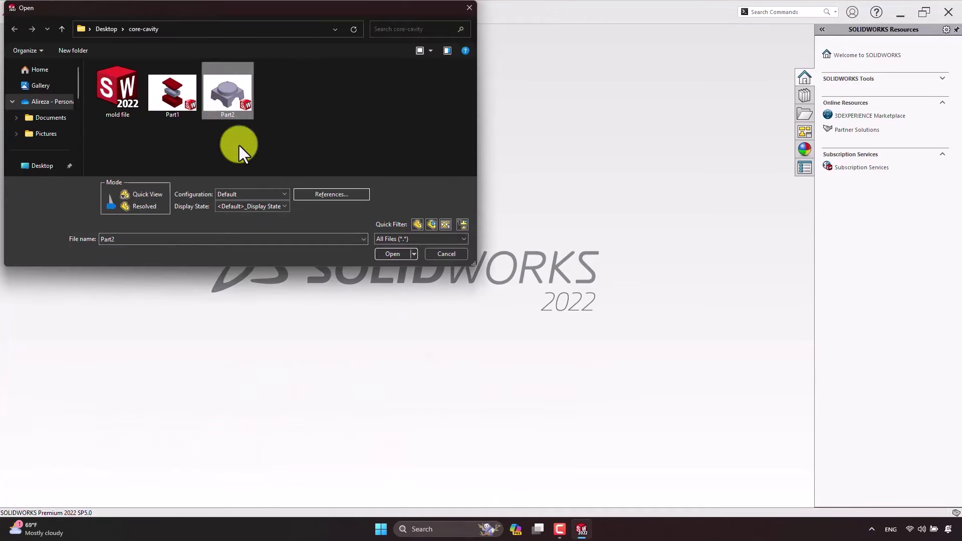
click(392, 254)
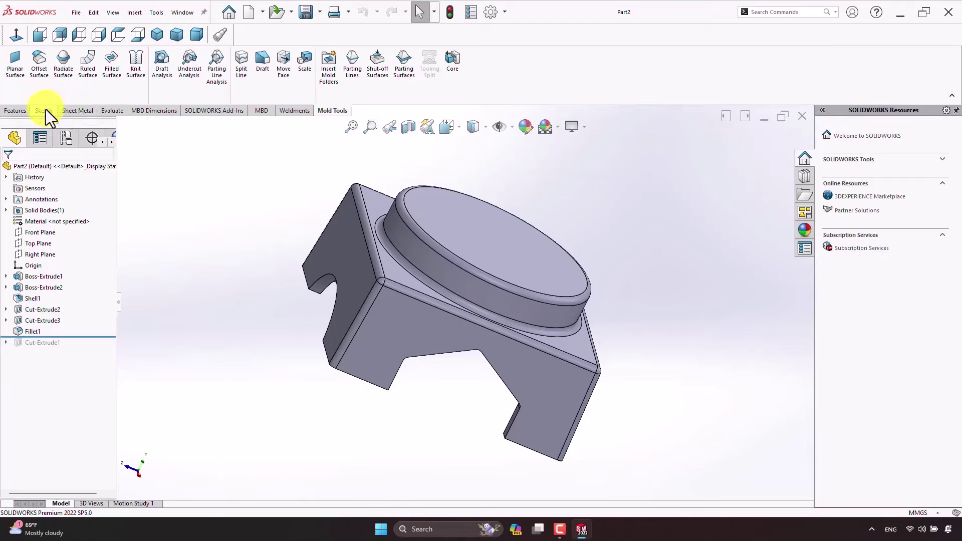
click(13, 114)
middle_drag(267, 231, 186, 110)
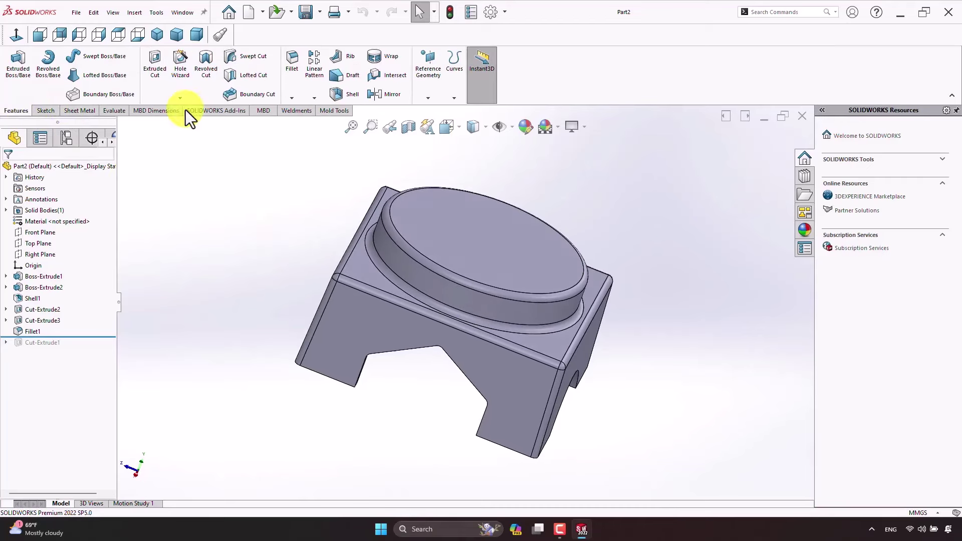
click(156, 41)
mouse_move(498, 335)
middle_down()
mouse_move(377, 345)
mouse_move(457, 366)
mouse_move(537, 337)
mouse_move(623, 286)
mouse_move(589, 317)
mouse_move(558, 268)
mouse_move(562, 230)
mouse_move(461, 283)
mouse_move(387, 227)
mouse_move(548, 358)
mouse_move(481, 247)
middle_up()
middle_drag(591, 398, 432, 255)
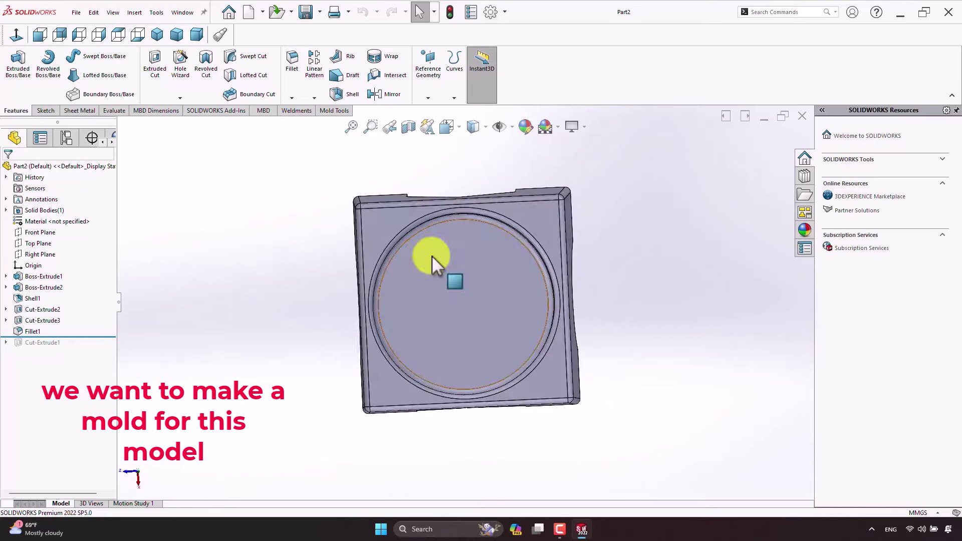
click(157, 35)
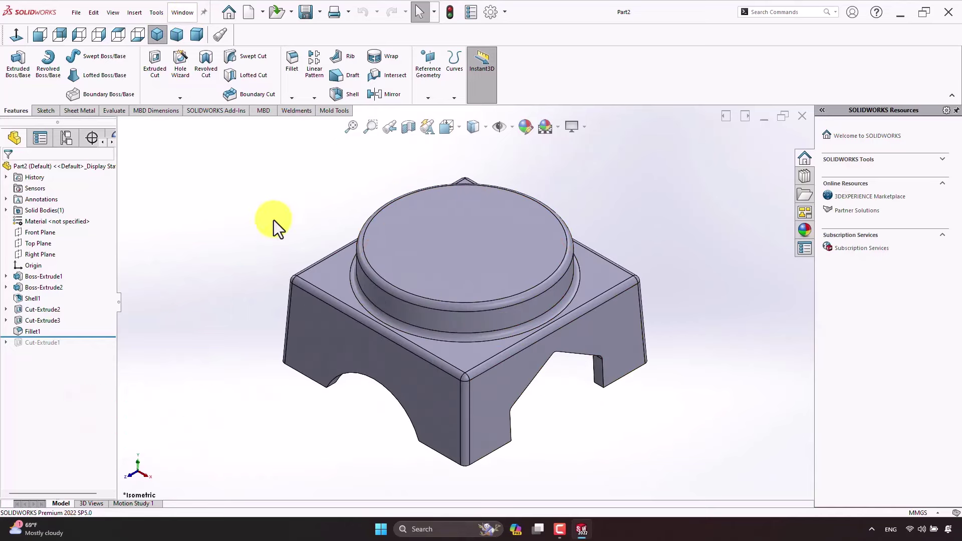
right_click(328, 112)
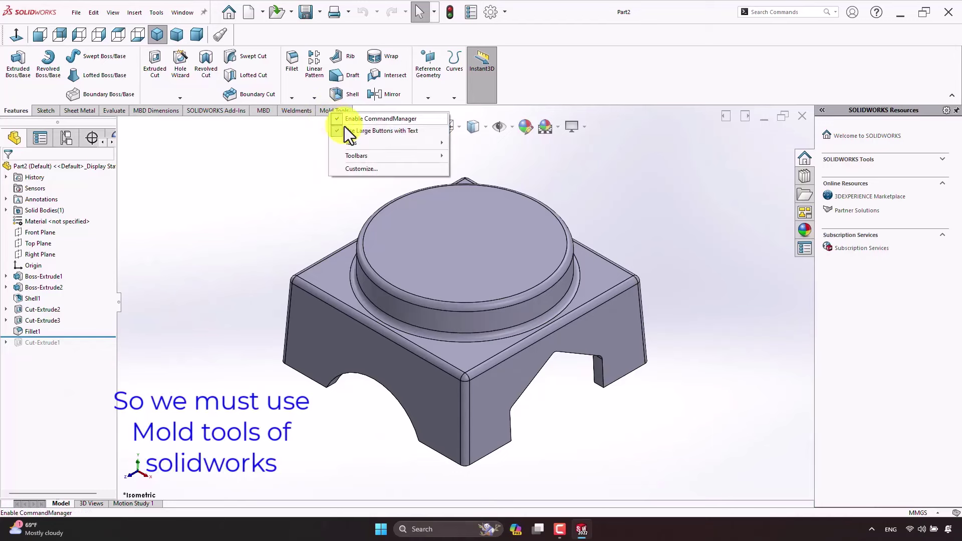
mouse_move(350, 144)
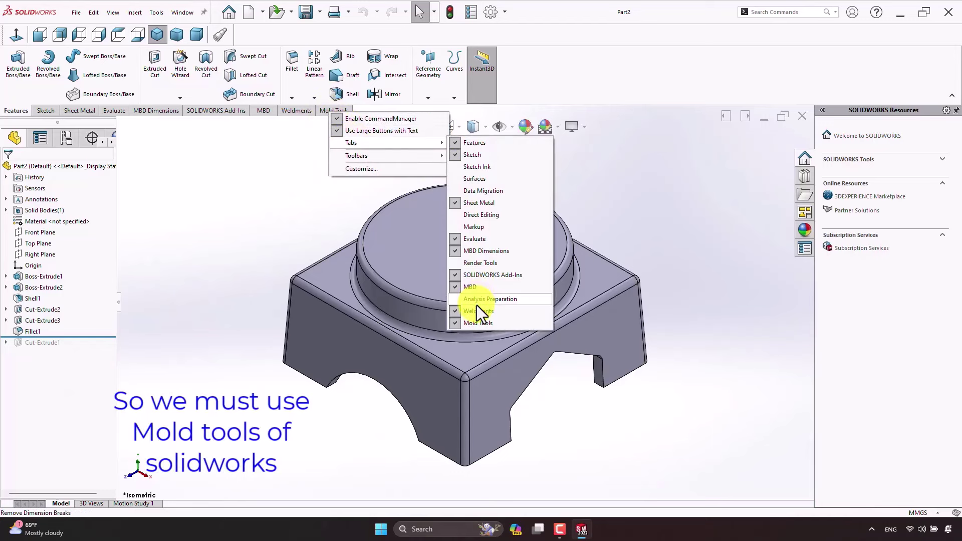
click(219, 176)
click(334, 111)
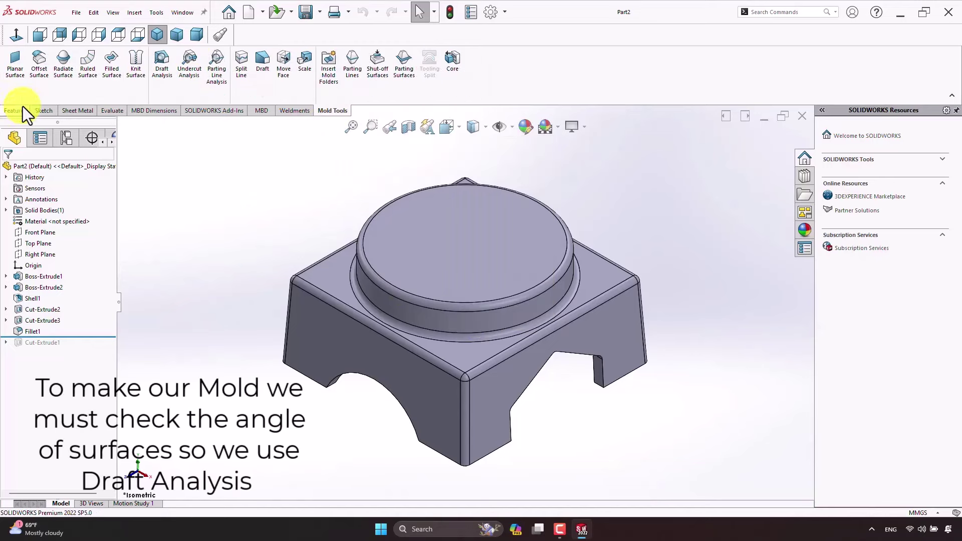
Step: Run a 3° draft analysis with the underside face picked as the pull direction
click(157, 70)
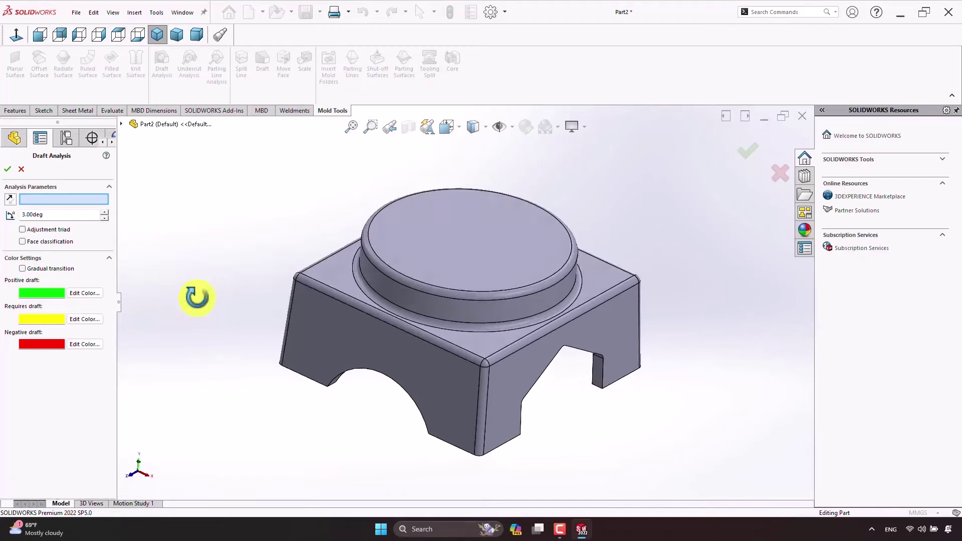
middle_drag(178, 273, 245, 133)
click(359, 224)
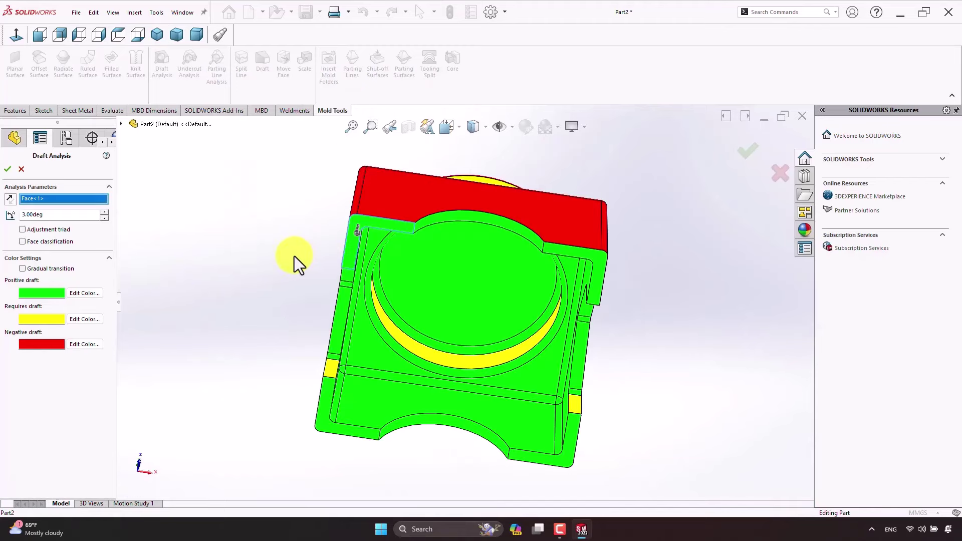
mouse_move(299, 253)
middle_down()
mouse_move(203, 202)
mouse_move(274, 250)
mouse_move(193, 185)
middle_up()
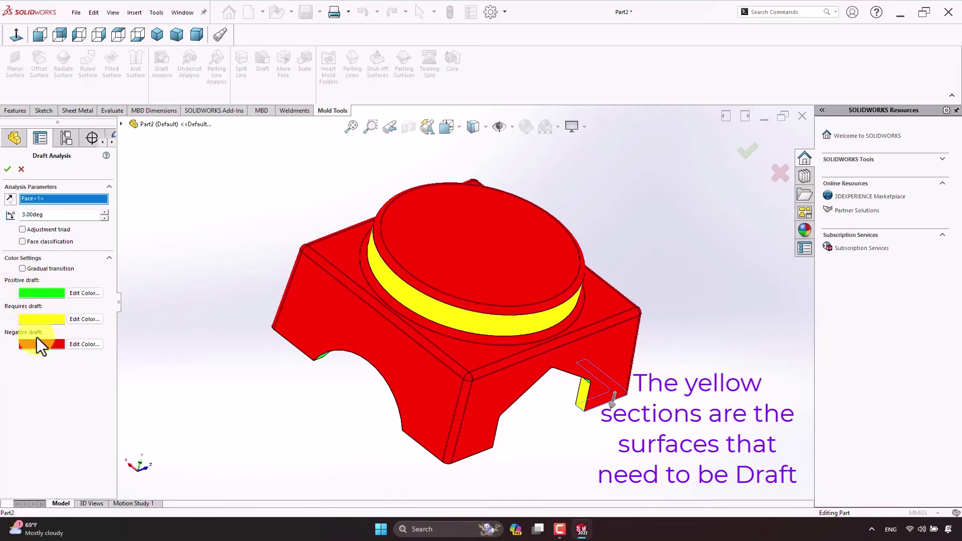
Step: Inspect the draft colours, noting the yellow band needing draft, and close the analysis keeping colours
middle_drag(259, 357, 393, 208)
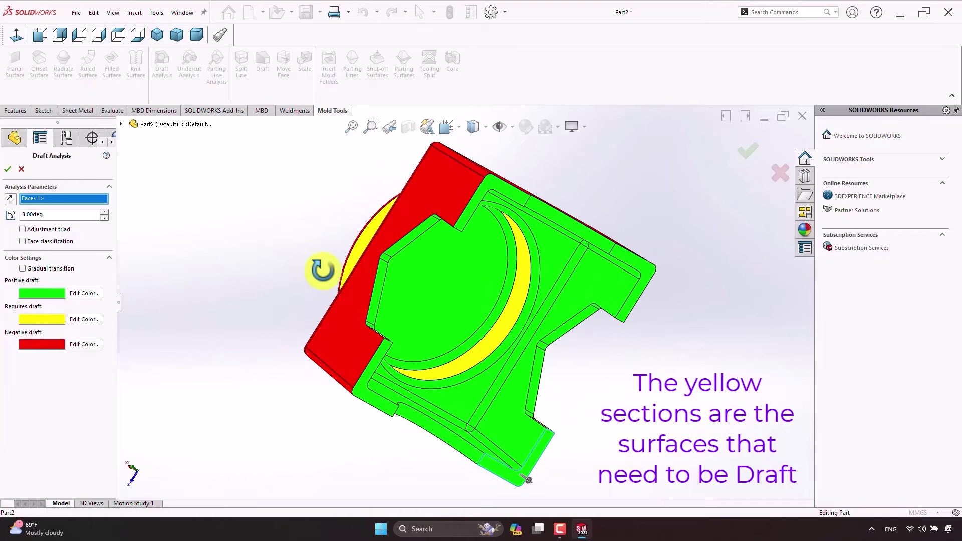
middle_drag(320, 268, 429, 240)
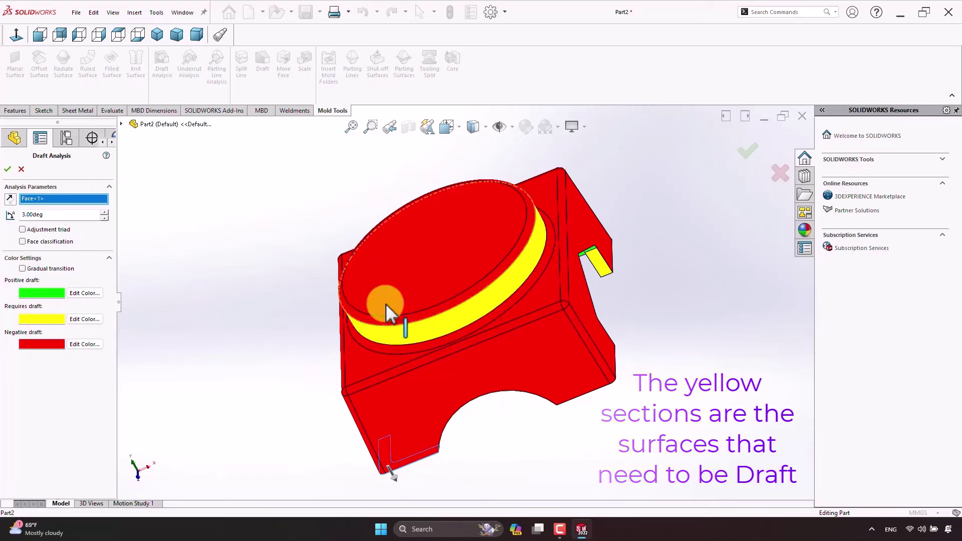
middle_drag(493, 302, 312, 269)
click(155, 34)
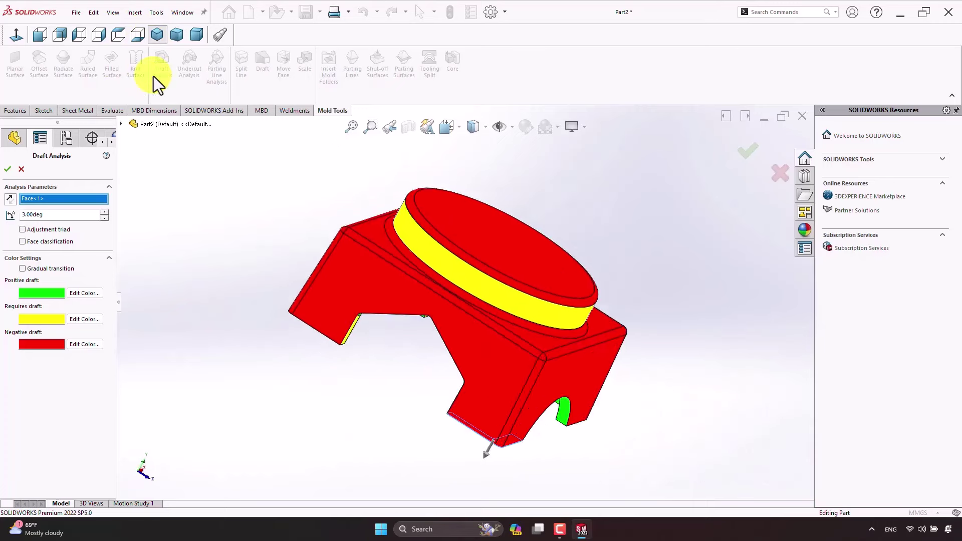
click(7, 169)
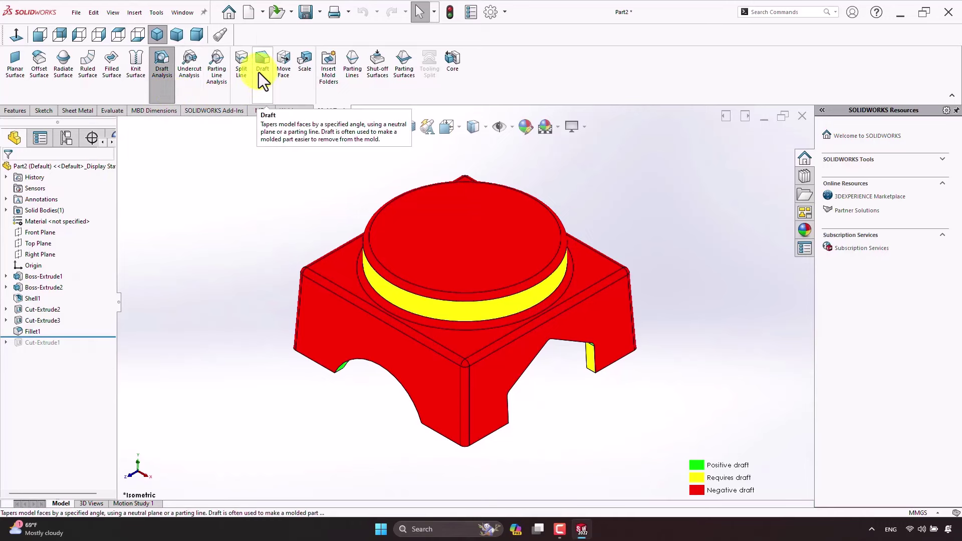
mouse_move(408, 297)
middle_down()
mouse_move(361, 365)
mouse_move(368, 242)
mouse_move(339, 321)
middle_up()
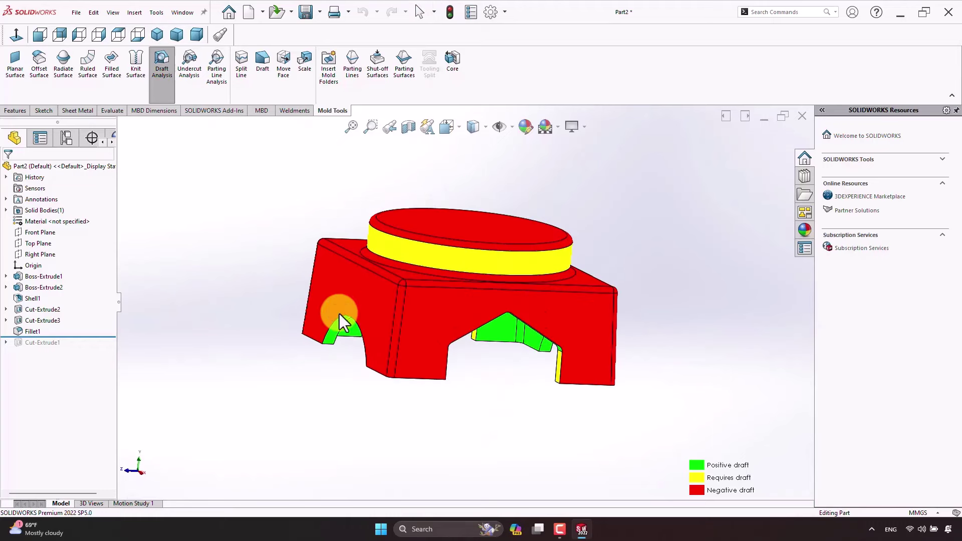
click(259, 79)
Step: Apply a 3° DraftXpert draft to the yellow cylindrical band, using the top face as neutral plane
middle_drag(210, 285, 385, 269)
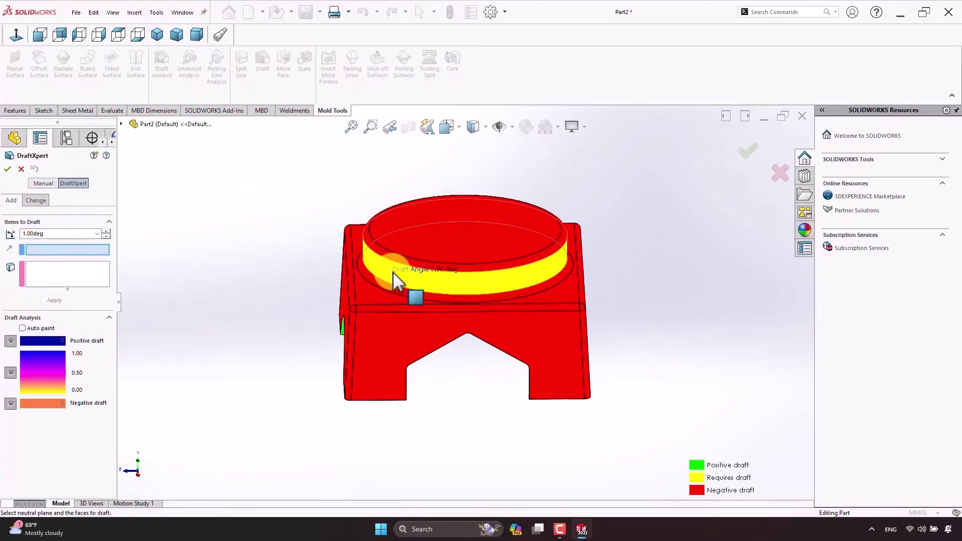
click(106, 230)
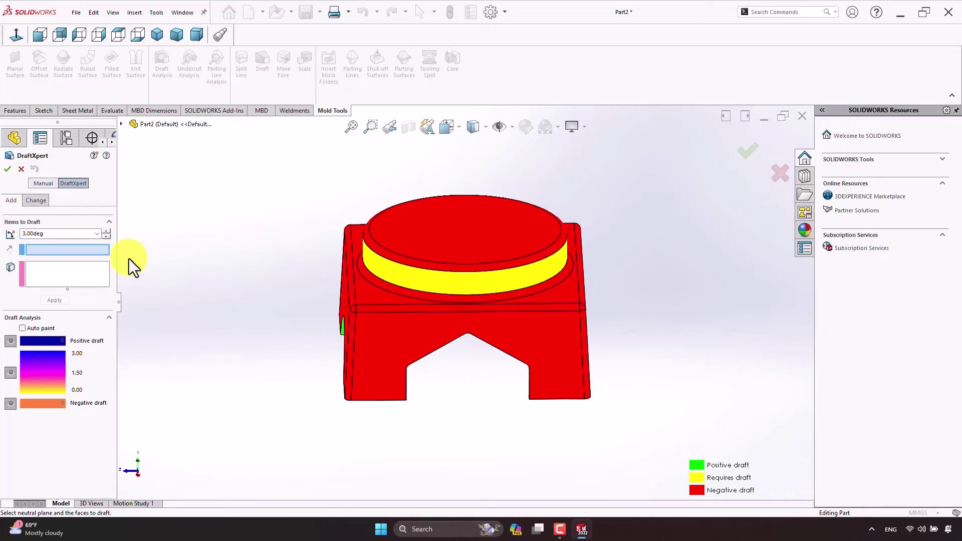
middle_drag(129, 258, 411, 249)
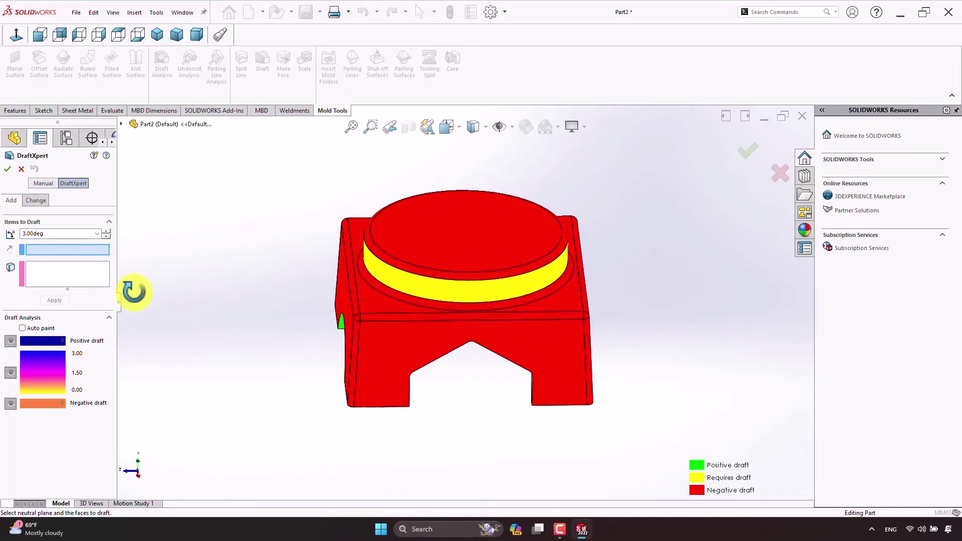
click(411, 249)
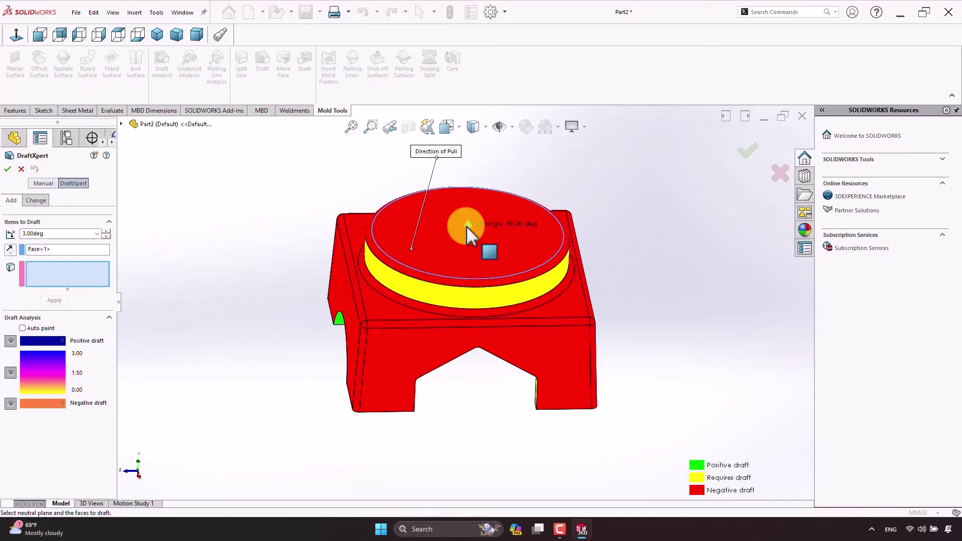
click(415, 289)
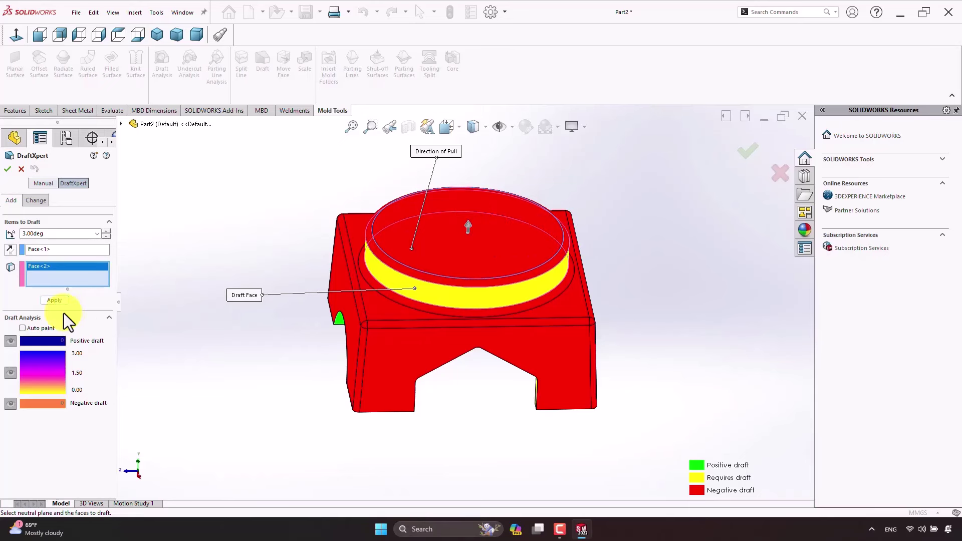
click(56, 301)
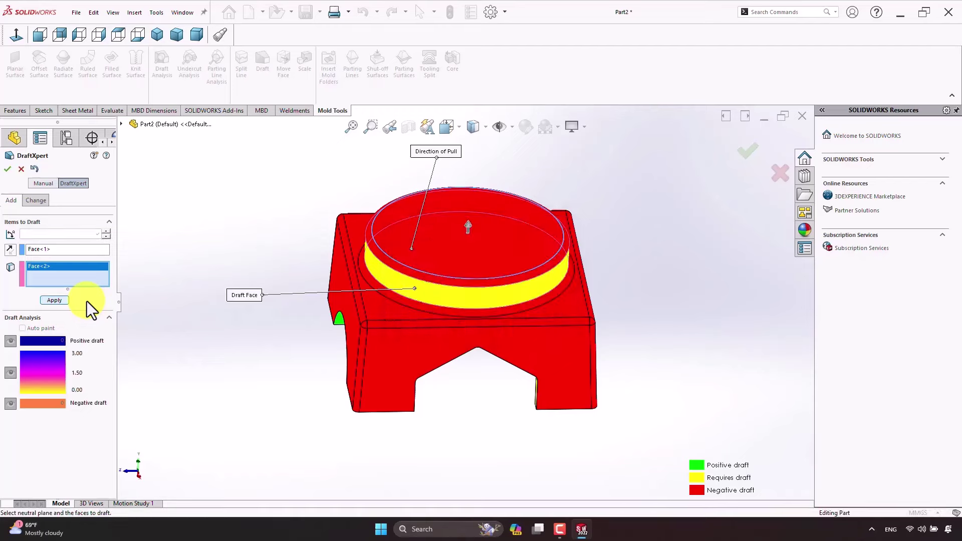
Step: Apply the 3° draft to the remaining yellow crescent face on the underside
mouse_move(246, 354)
middle_down()
mouse_move(295, 325)
mouse_move(341, 262)
middle_up()
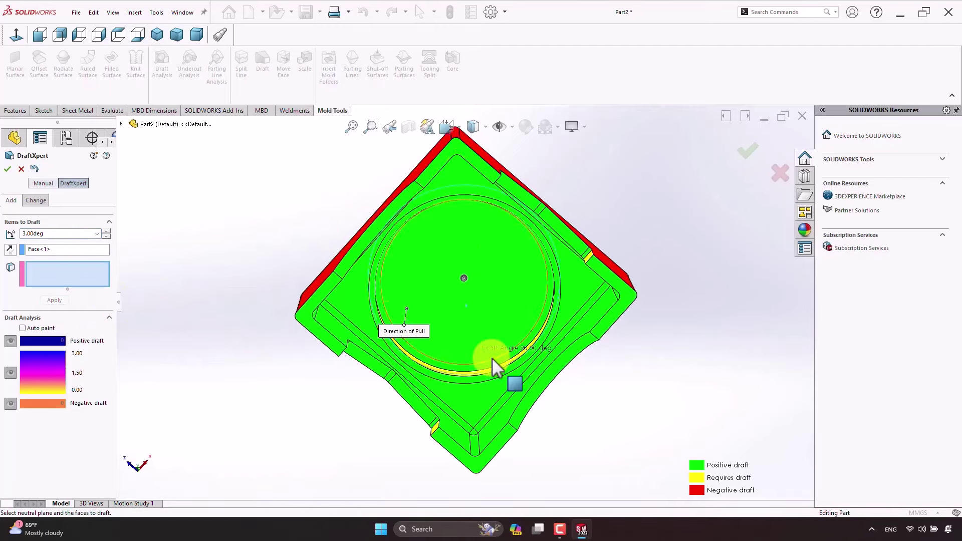
scroll(493, 358, down, 3)
scroll(450, 276, up, 2)
middle_drag(450, 276, 487, 287)
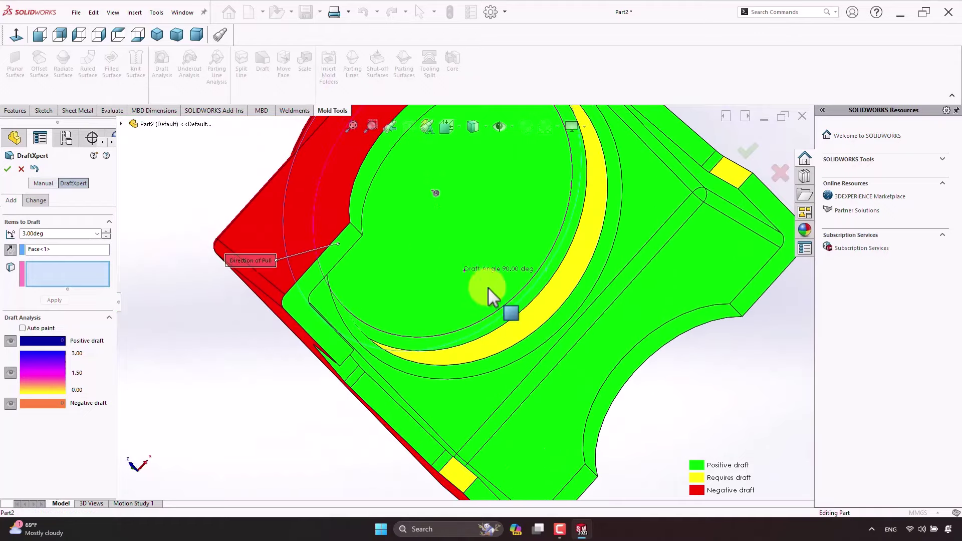
click(544, 317)
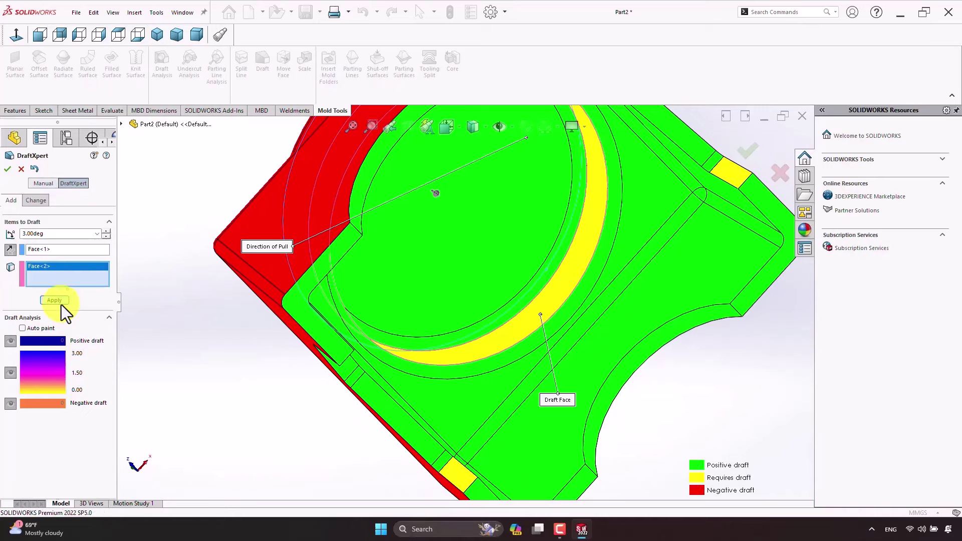
click(55, 300)
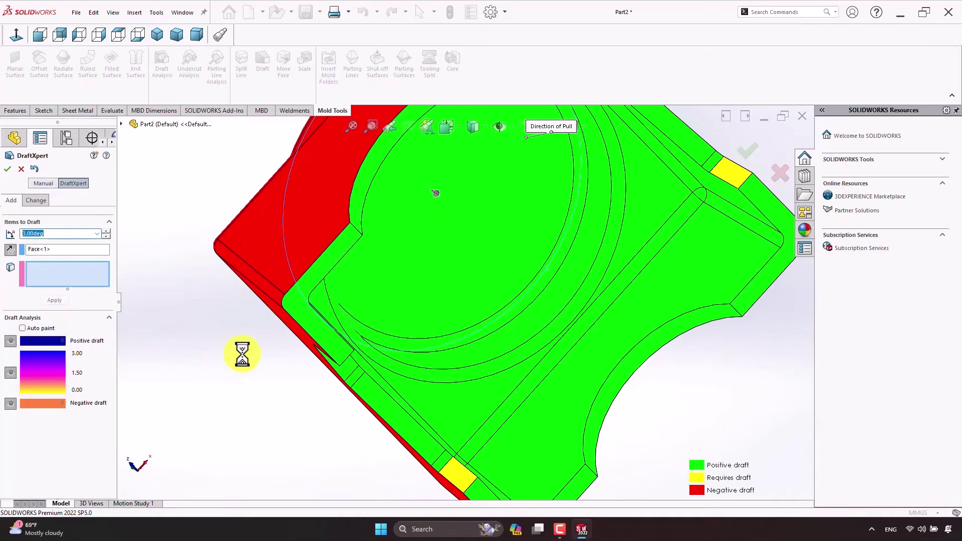
Step: Select the first two yellow side faces as faces to draft at 3°
middle_drag(305, 280, 263, 199)
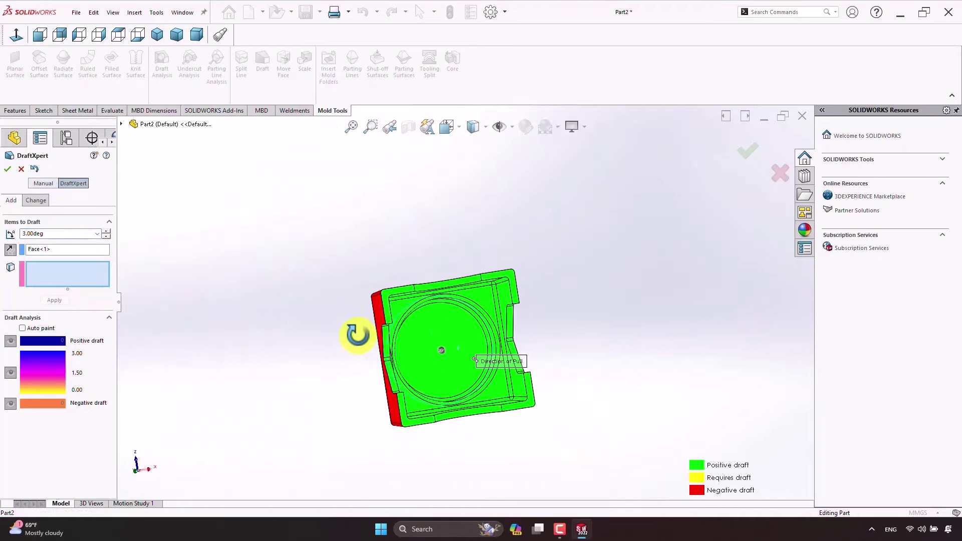
middle_drag(264, 199, 336, 307)
scroll(380, 337, down, 5)
middle_drag(379, 338, 397, 272)
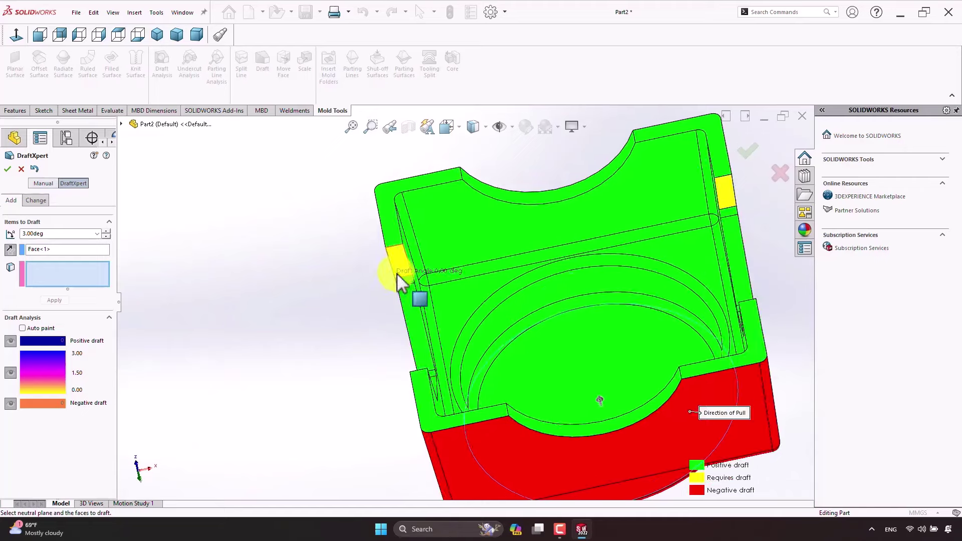
click(396, 273)
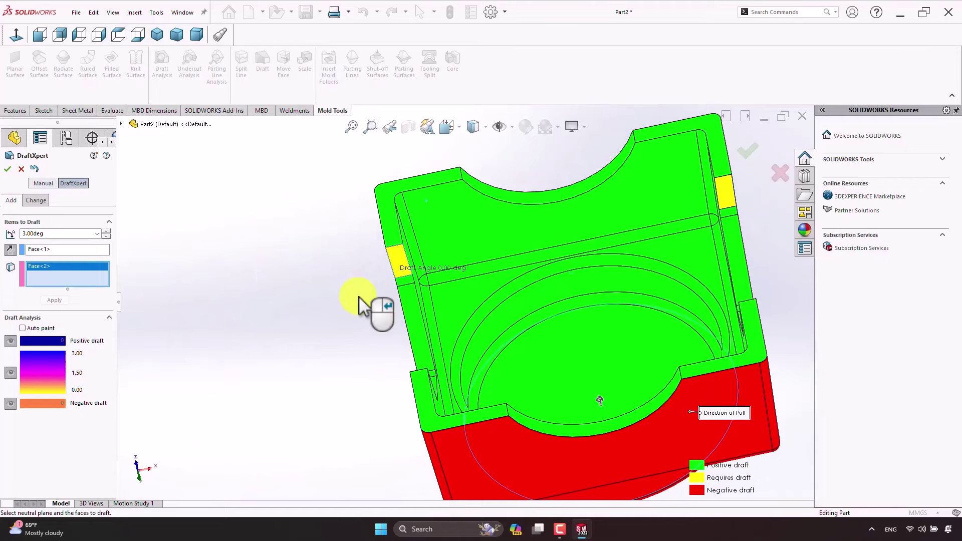
click(721, 198)
Step: Add the hidden face and Face<5>, then apply the 3° draft
mouse_move(624, 262)
middle_down()
mouse_move(626, 299)
mouse_move(669, 353)
middle_up()
scroll(678, 343, up, 3)
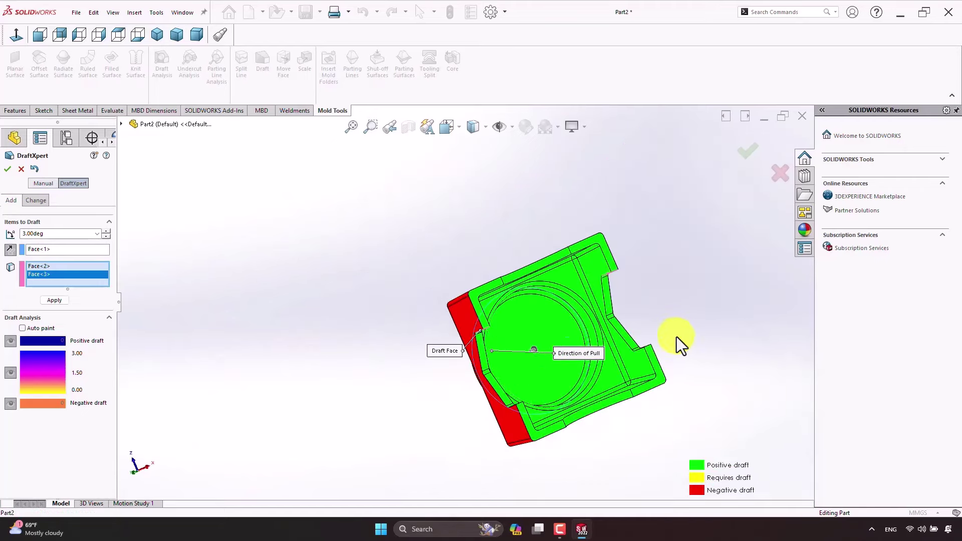
scroll(599, 334, down, 2)
middle_drag(599, 333, 611, 369)
click(611, 369)
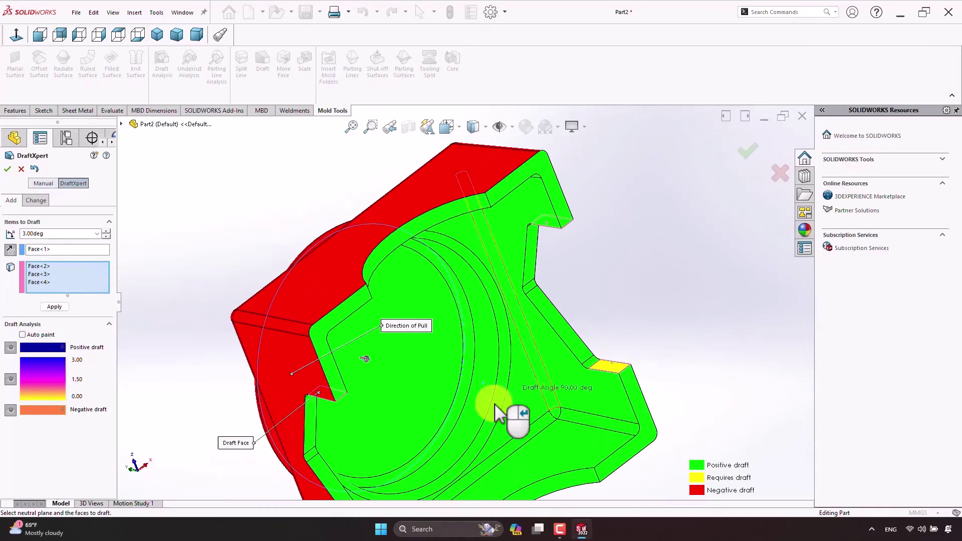
scroll(476, 414, up, 3)
scroll(405, 439, down, 4)
click(408, 433)
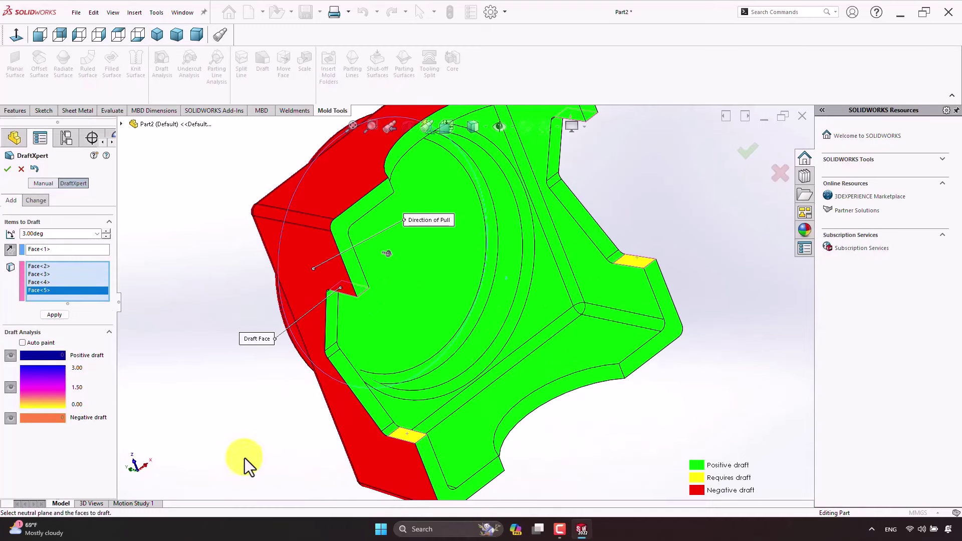
click(55, 315)
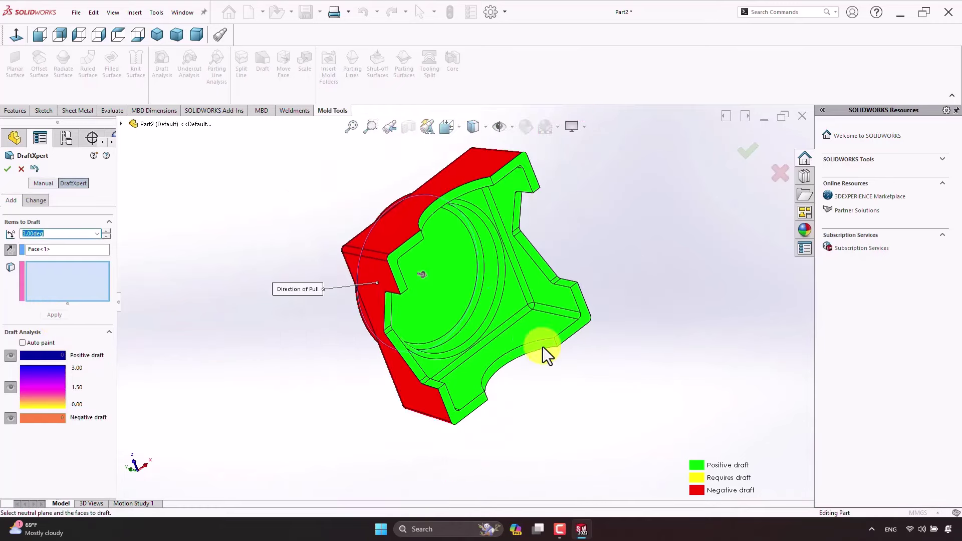
Step: Confirm no faces still require draft, close DraftXpert and return to isometric view
mouse_move(543, 347)
middle_down()
mouse_move(566, 232)
mouse_move(590, 253)
middle_up()
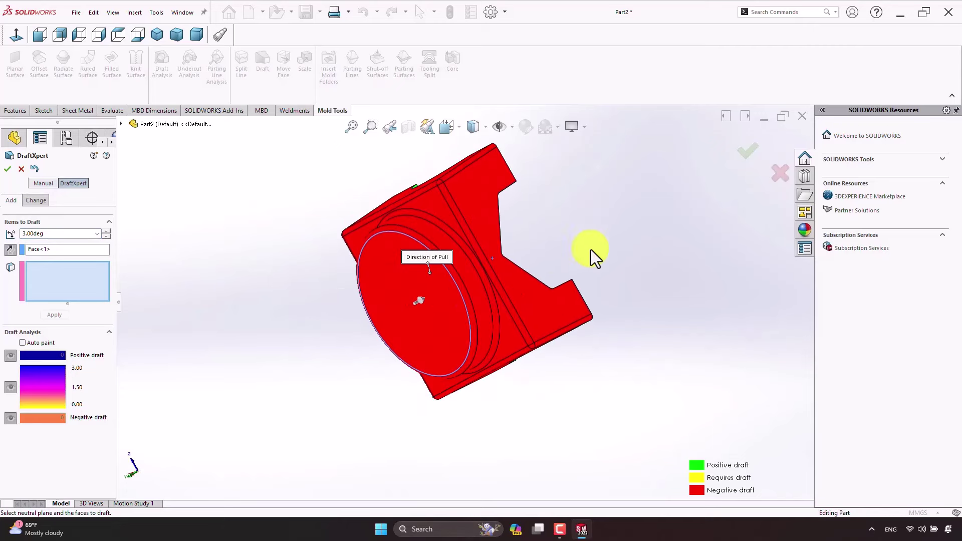
middle_drag(639, 338, 695, 256)
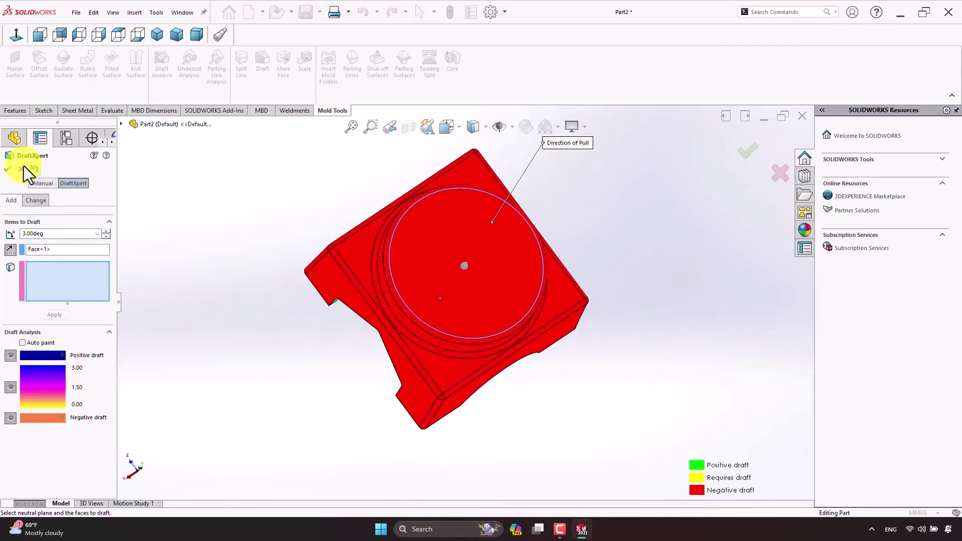
click(154, 36)
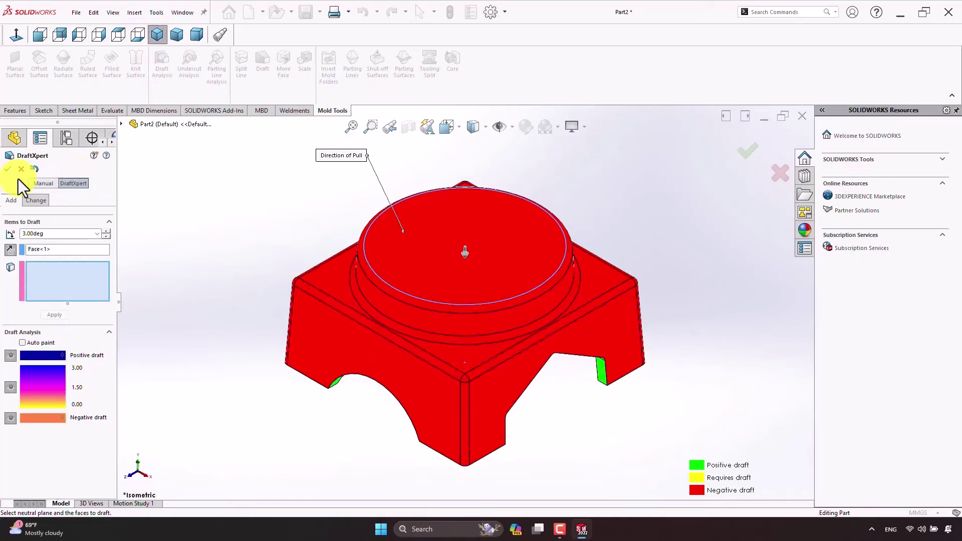
click(6, 171)
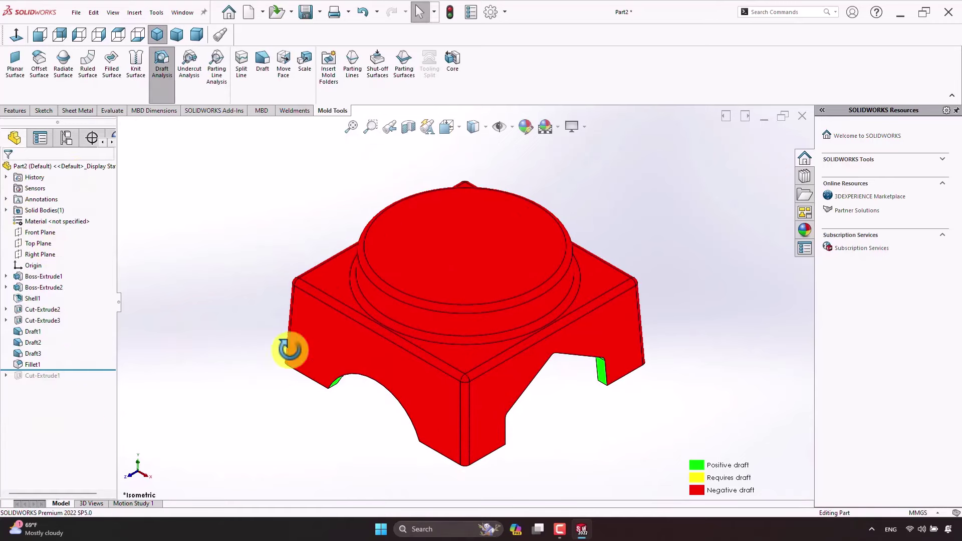
mouse_move(290, 408)
middle_down()
mouse_move(360, 237)
mouse_move(466, 231)
mouse_move(288, 137)
middle_up()
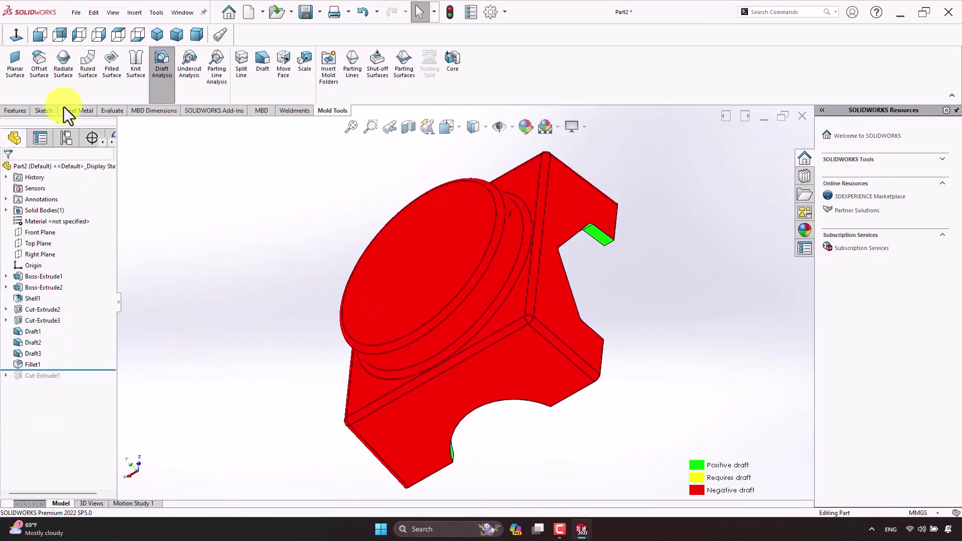
click(159, 43)
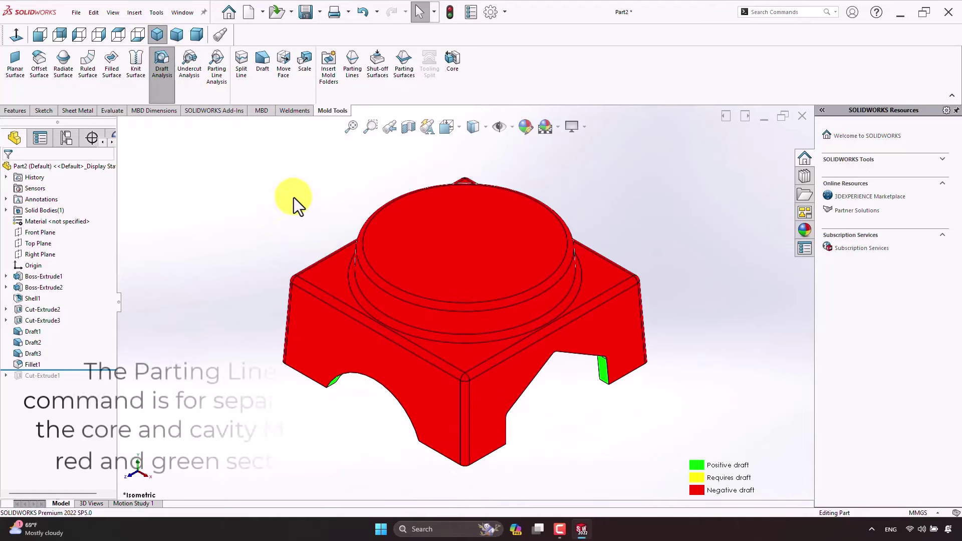
Step: Create Parting Line1 at 3.00deg, pulling from the narrow face and computing it by draft analysis
click(351, 68)
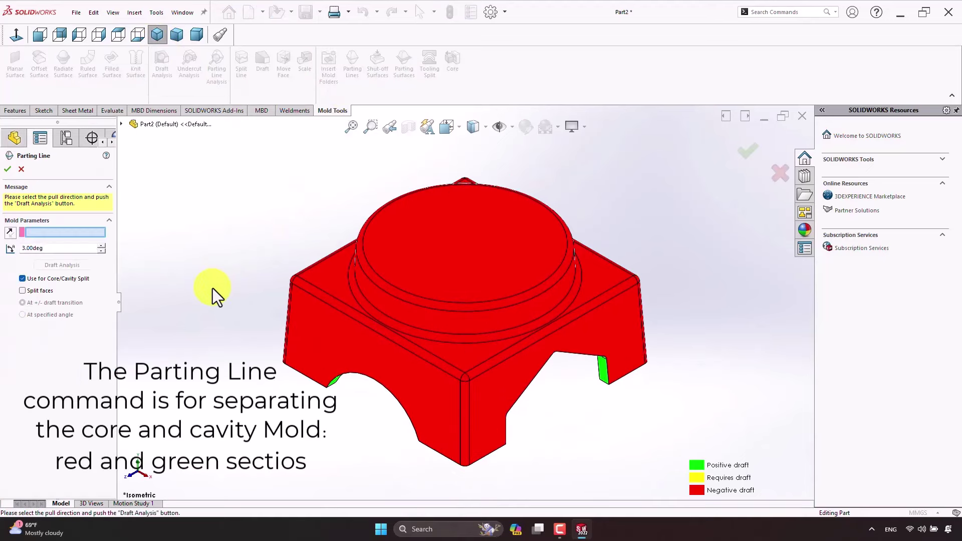
mouse_move(182, 340)
middle_down()
mouse_move(209, 303)
mouse_move(222, 333)
mouse_move(380, 274)
middle_up()
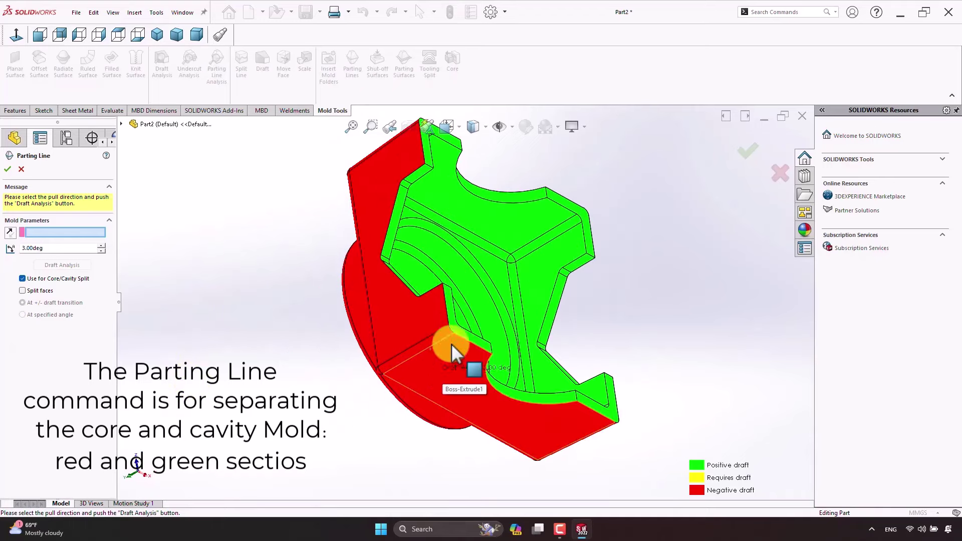
mouse_move(452, 343)
middle_down()
mouse_move(498, 332)
mouse_move(462, 301)
middle_up()
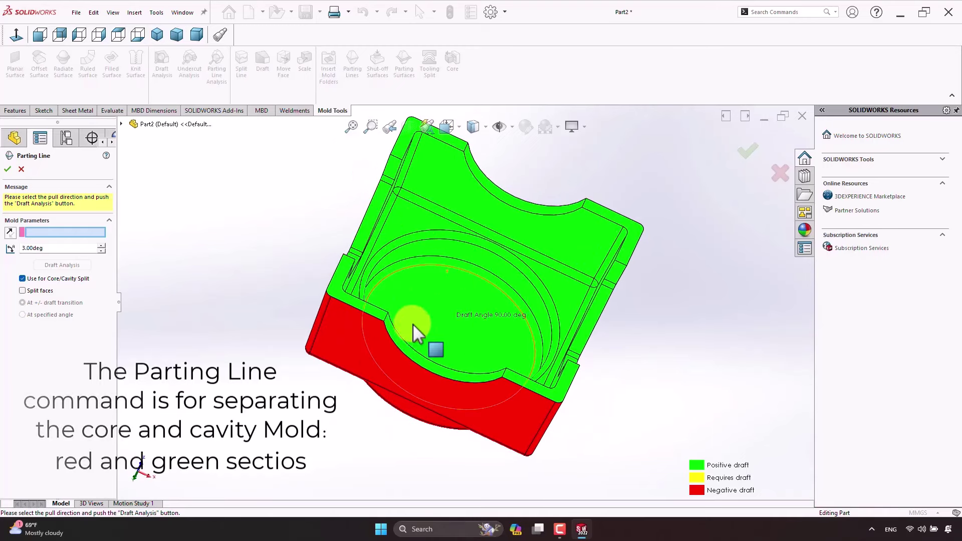
click(332, 288)
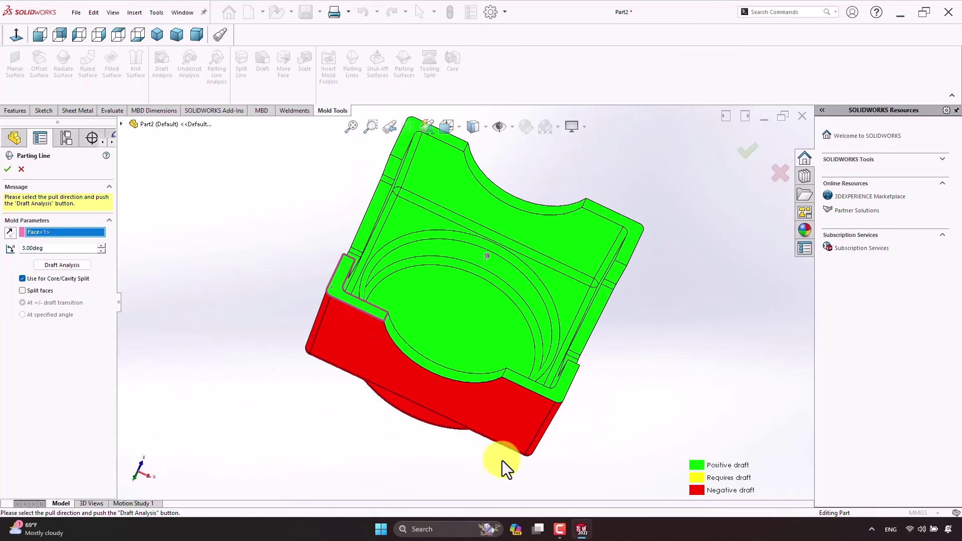
click(74, 267)
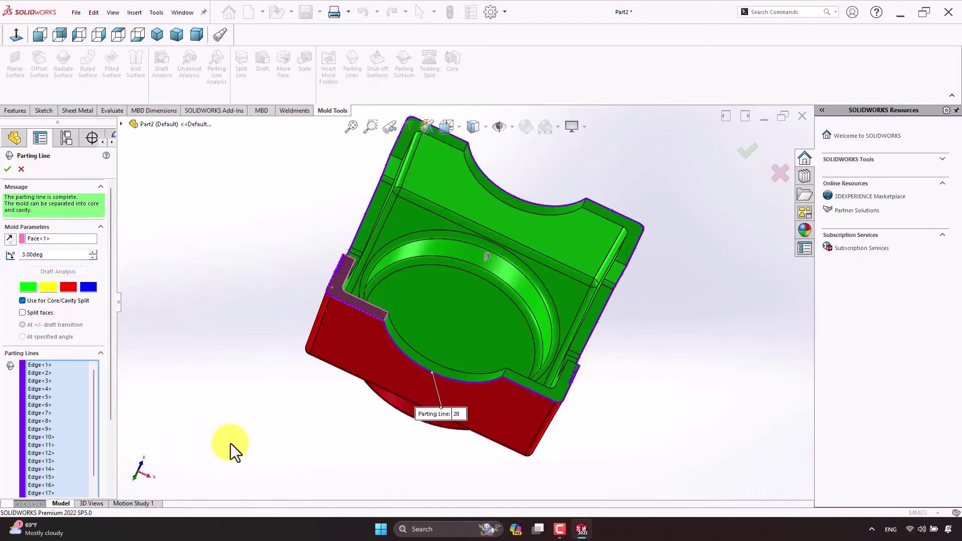
middle_drag(231, 443, 2, 329)
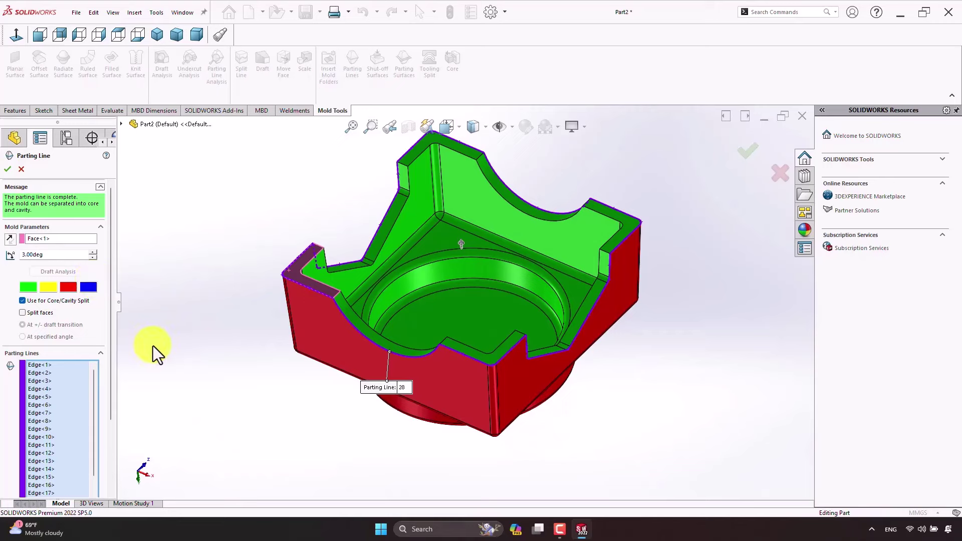
click(9, 169)
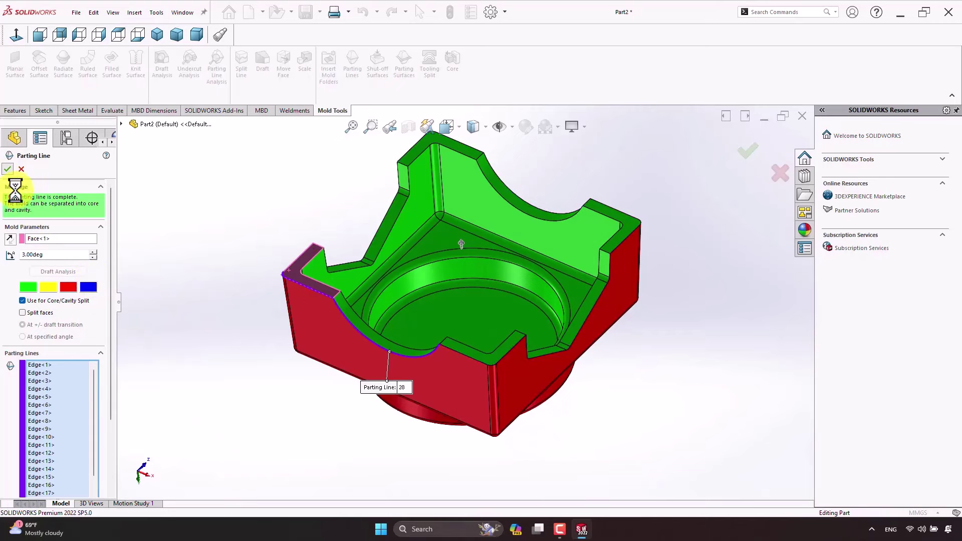
mouse_move(188, 332)
middle_down()
mouse_move(266, 381)
mouse_move(239, 373)
mouse_move(247, 354)
middle_up()
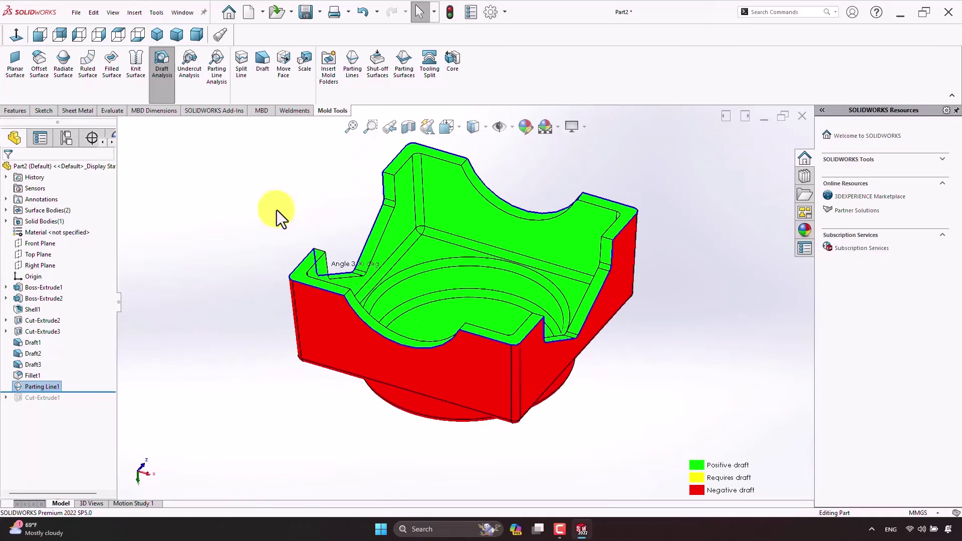
Step: Create Parting Surface1 extending 40 mm outward from the parting line
click(409, 69)
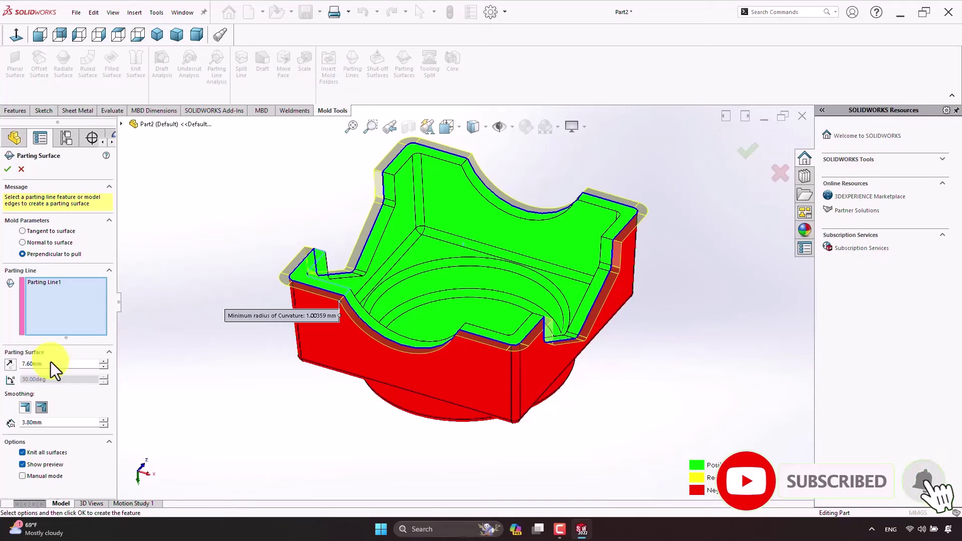
double_click(54, 365)
text(40)
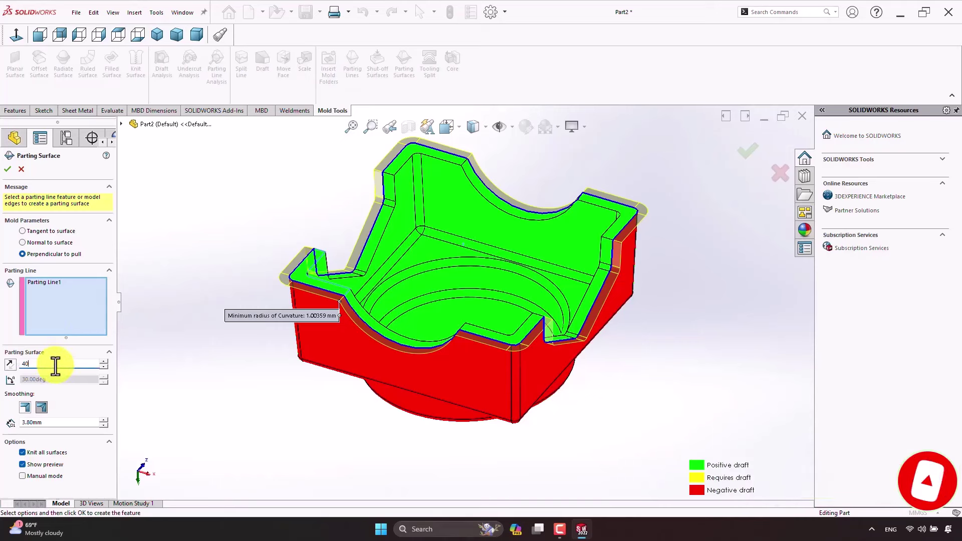
key(Return)
mouse_move(327, 454)
middle_down()
mouse_move(253, 382)
mouse_move(309, 443)
mouse_move(386, 423)
middle_up()
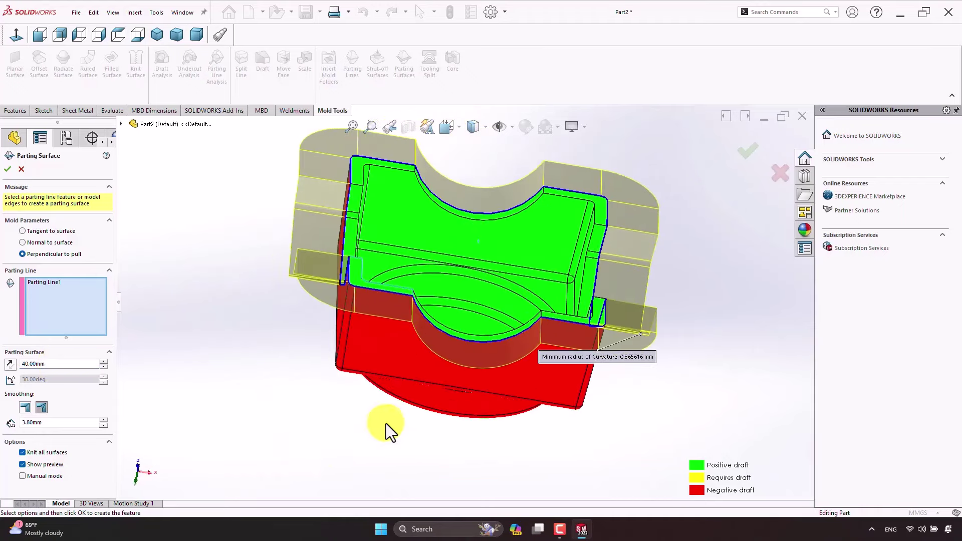
mouse_move(347, 455)
middle_down()
mouse_move(383, 429)
mouse_move(383, 392)
mouse_move(215, 468)
mouse_move(546, 295)
middle_up()
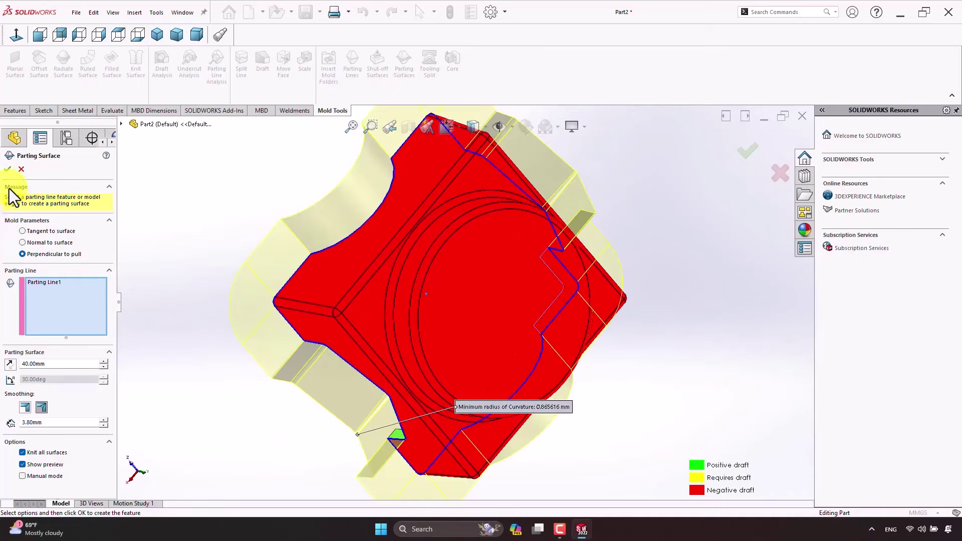
click(8, 170)
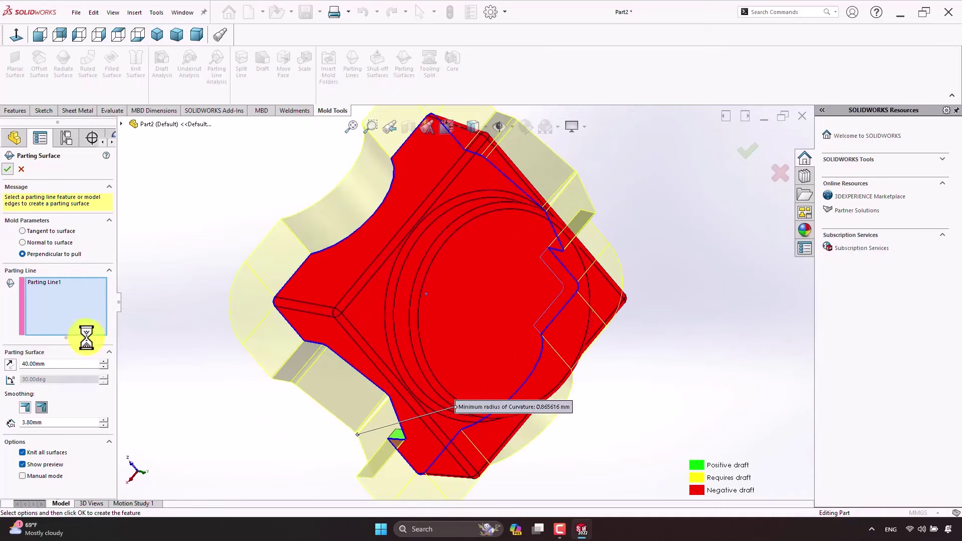
Step: Turn off the draft analysis colouring and return the part to isometric view
mouse_move(206, 399)
middle_down()
mouse_move(183, 372)
mouse_move(186, 334)
middle_up()
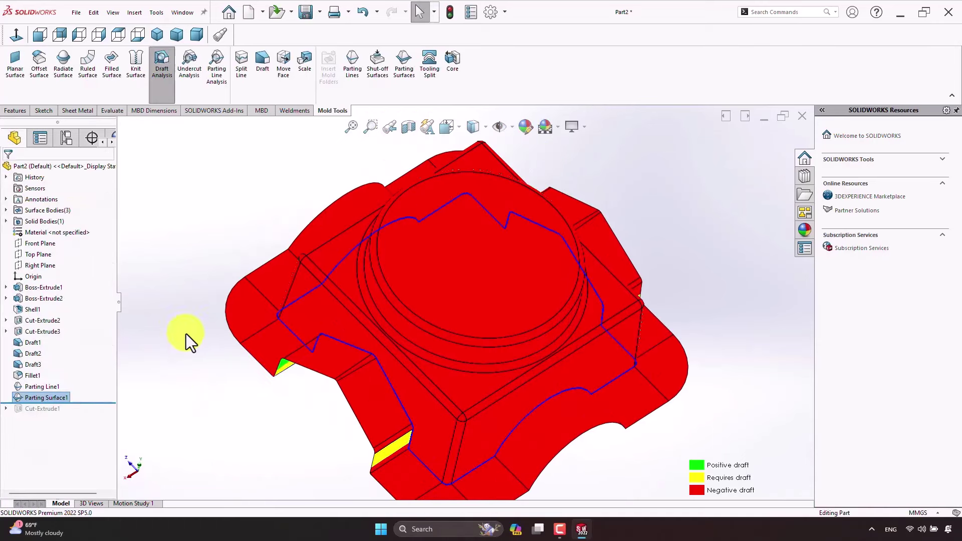
middle_drag(202, 443, 198, 394)
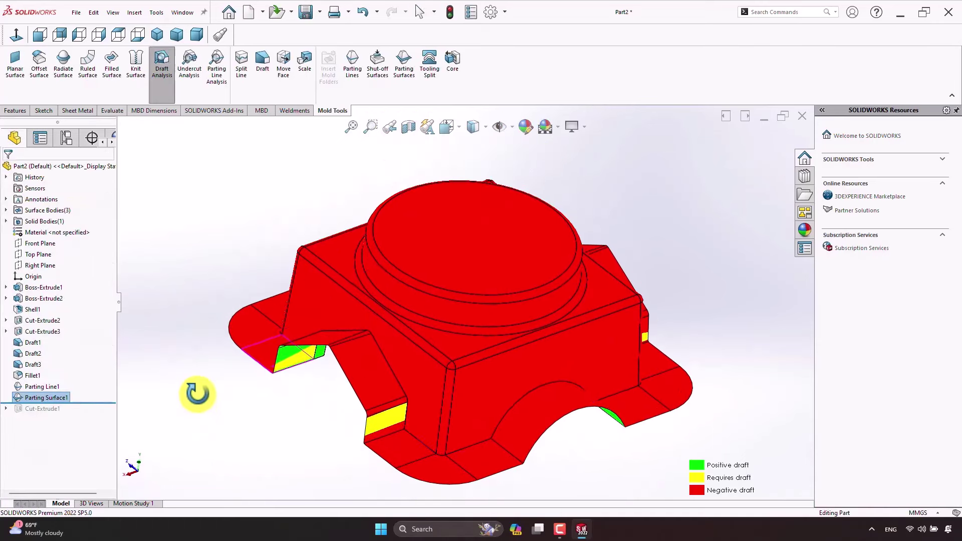
click(162, 75)
middle_drag(279, 414, 233, 387)
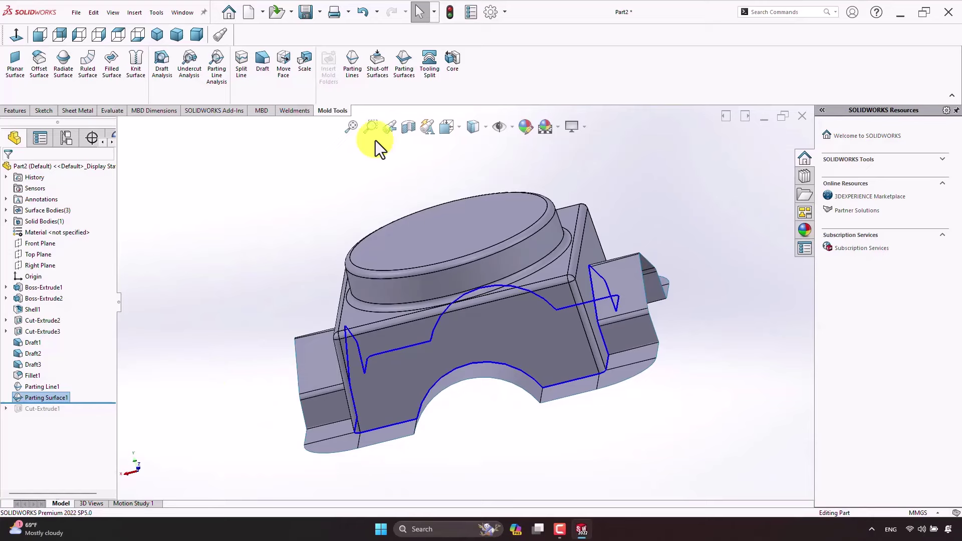
click(166, 36)
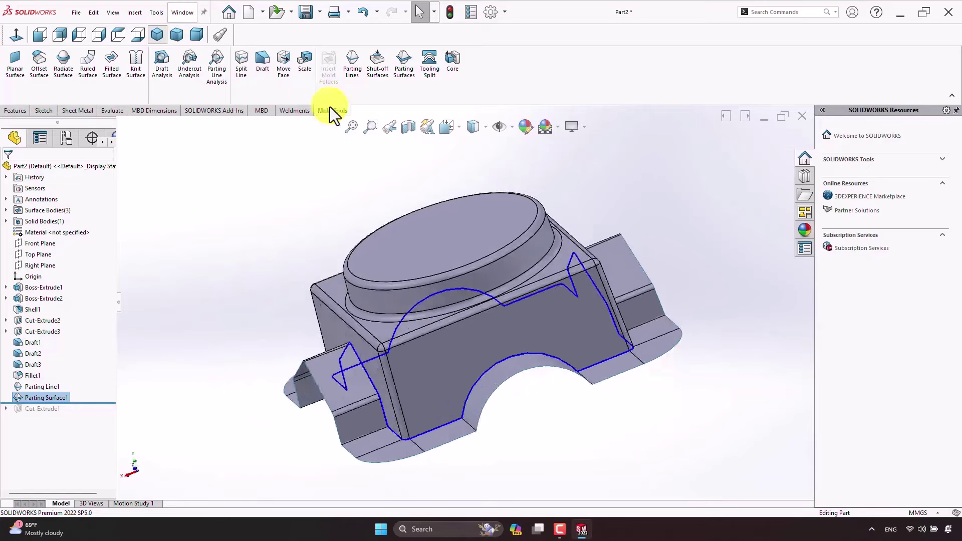
Step: Start a tooling split and sketch a centre rectangle at the origin on the chosen face
click(428, 62)
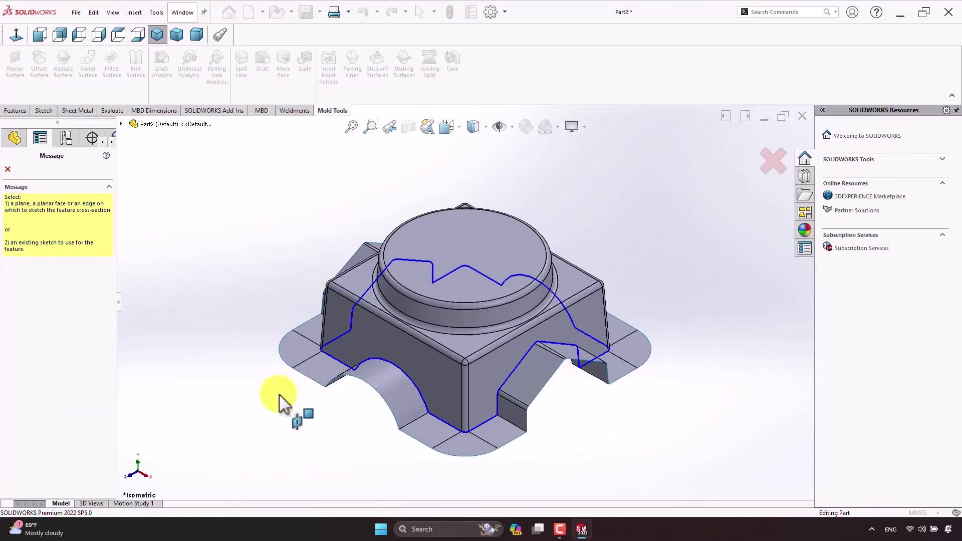
mouse_move(279, 394)
middle_down()
mouse_move(333, 193)
mouse_move(407, 214)
mouse_move(301, 160)
mouse_move(367, 335)
middle_up()
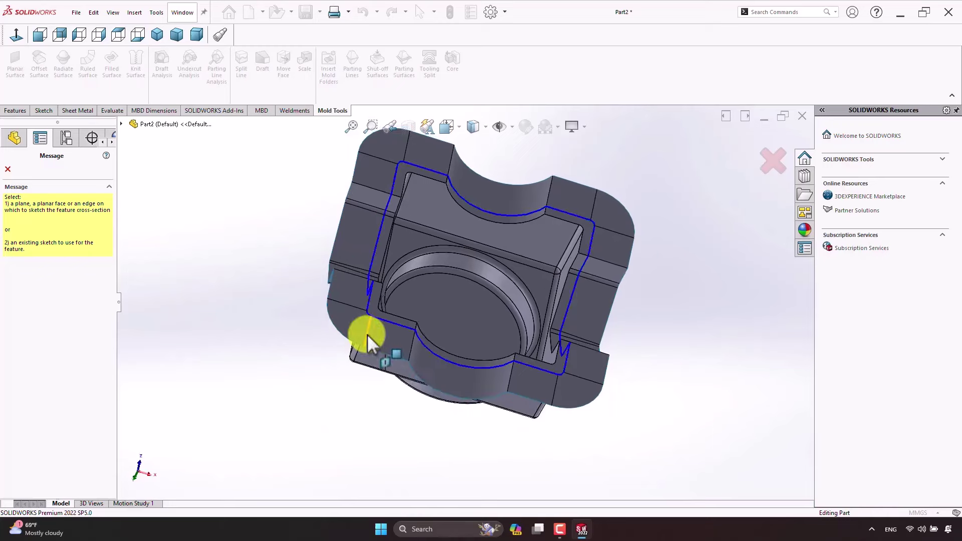
click(355, 330)
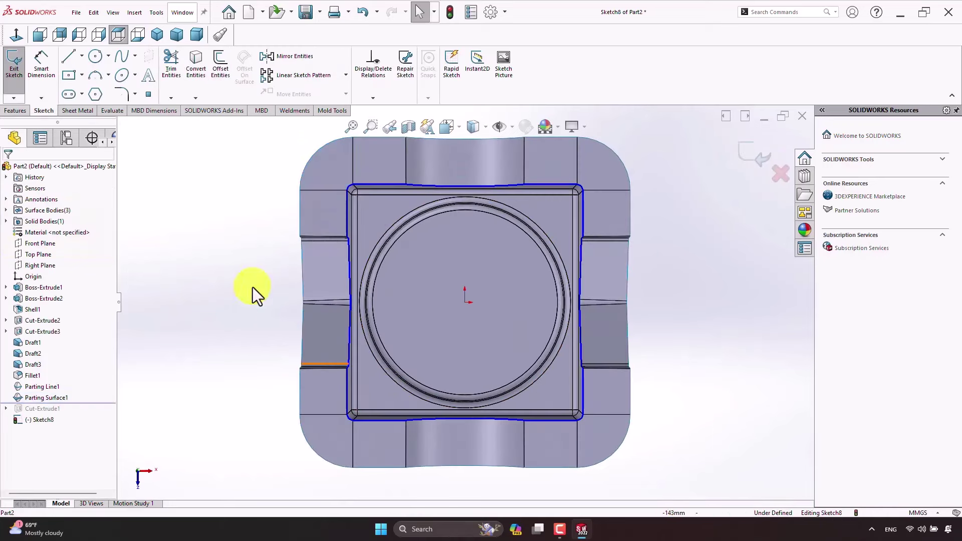
click(69, 76)
click(465, 303)
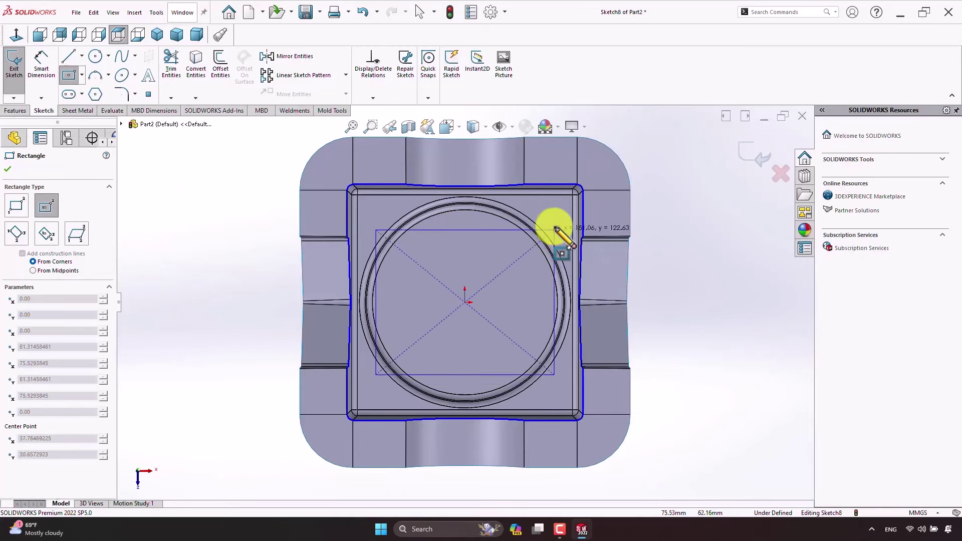
click(604, 165)
right_click(217, 225)
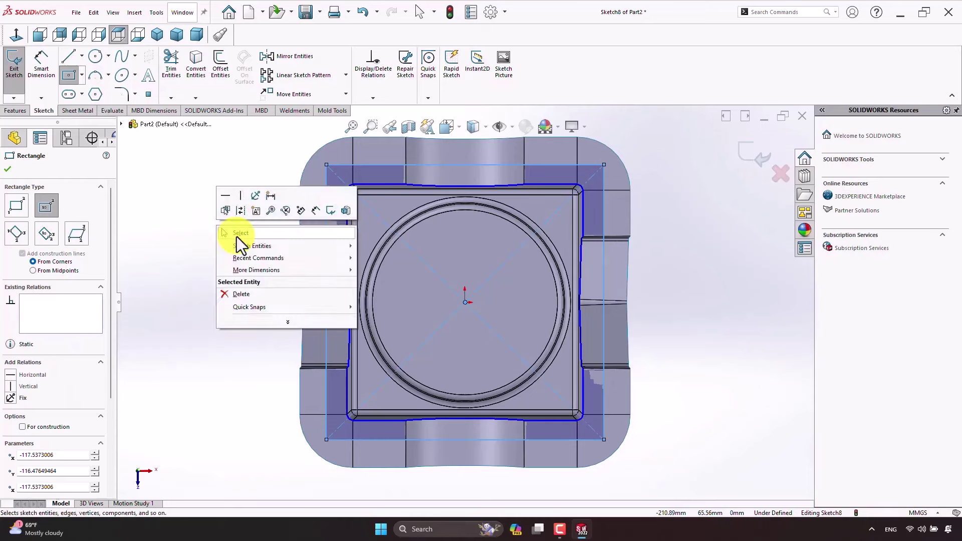
click(237, 235)
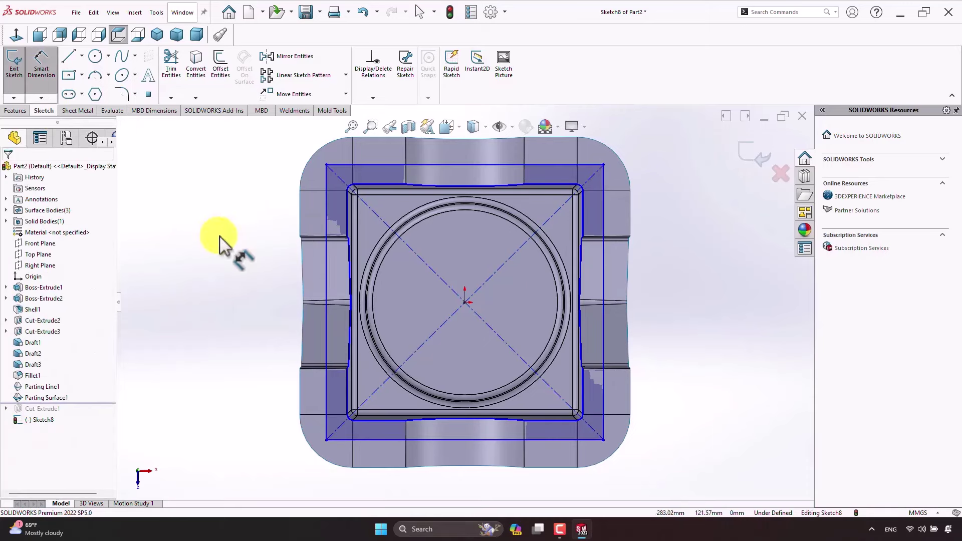
Step: Dimension the square's left and bottom edges to 240 mm each and finish the sketch
click(327, 284)
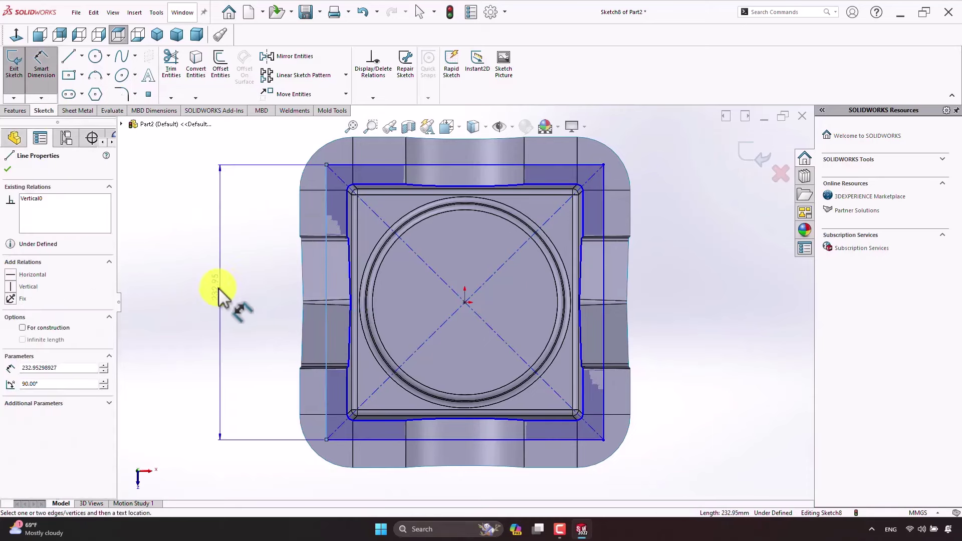
click(218, 288)
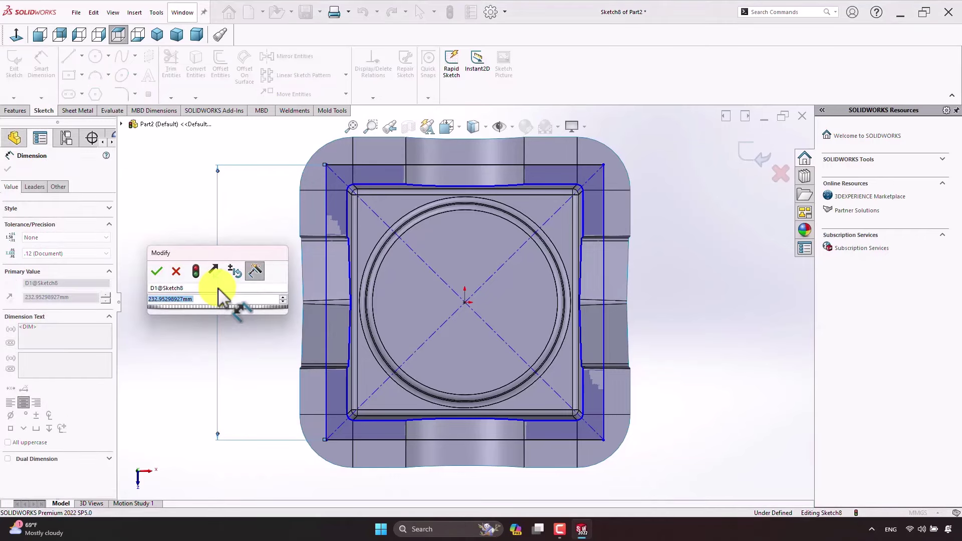
text(240)
key(Return)
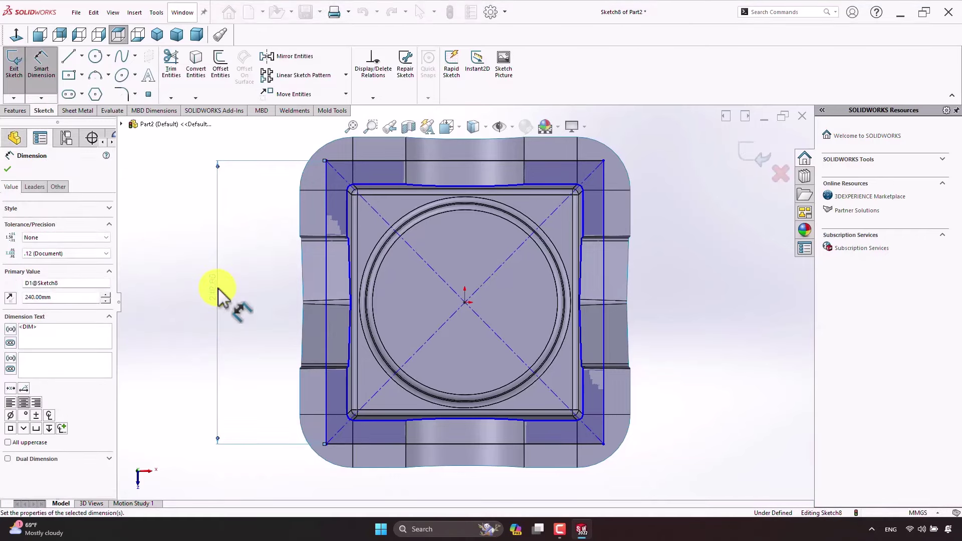
click(481, 443)
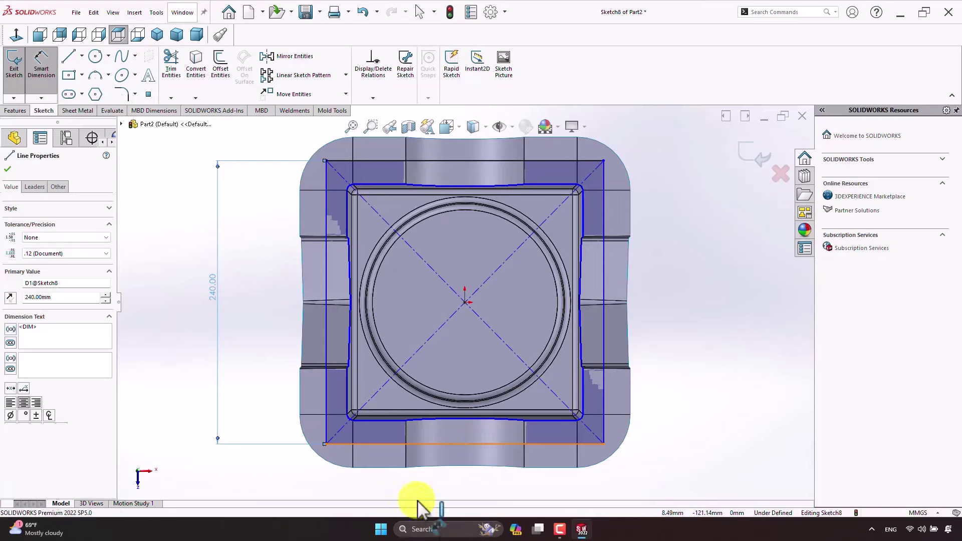
click(444, 461)
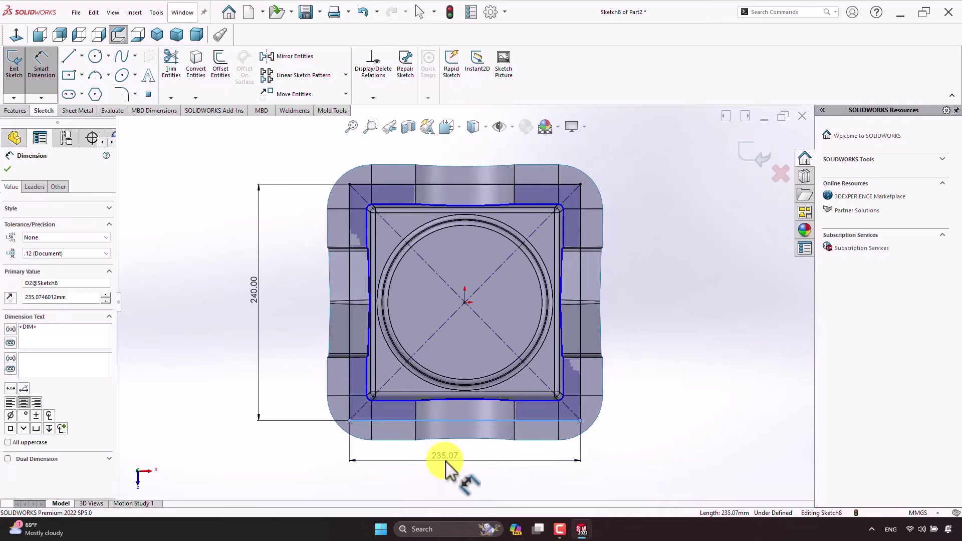
text(240)
key(Return)
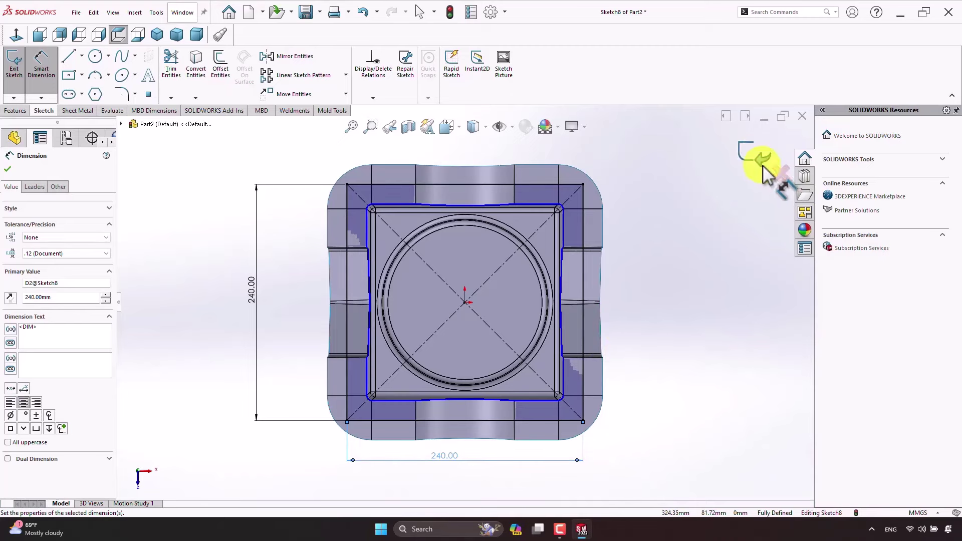
click(759, 155)
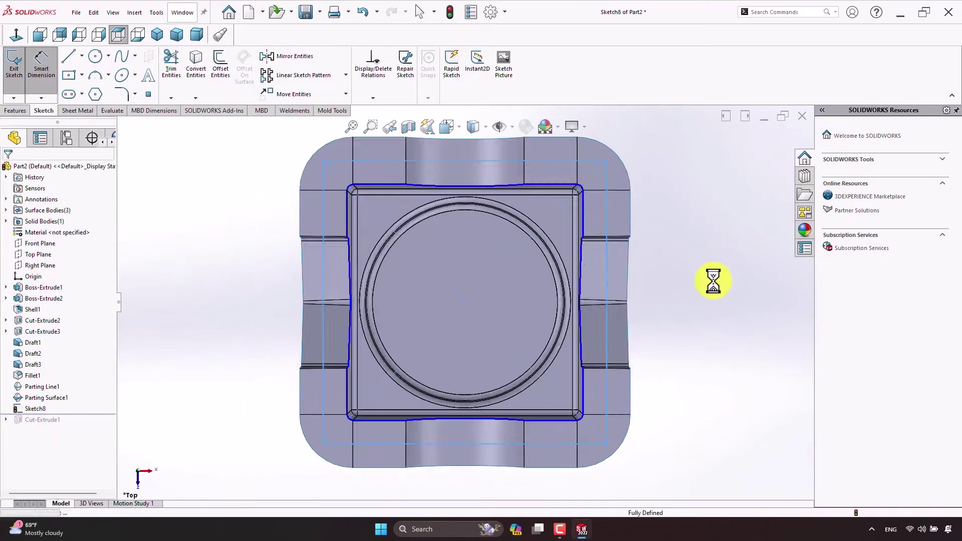
Step: Drag the block depths to 36 mm and 129 mm and confirm Tooling Split1
mouse_move(449, 376)
middle_down()
mouse_move(627, 359)
mouse_move(639, 312)
mouse_move(651, 315)
middle_up()
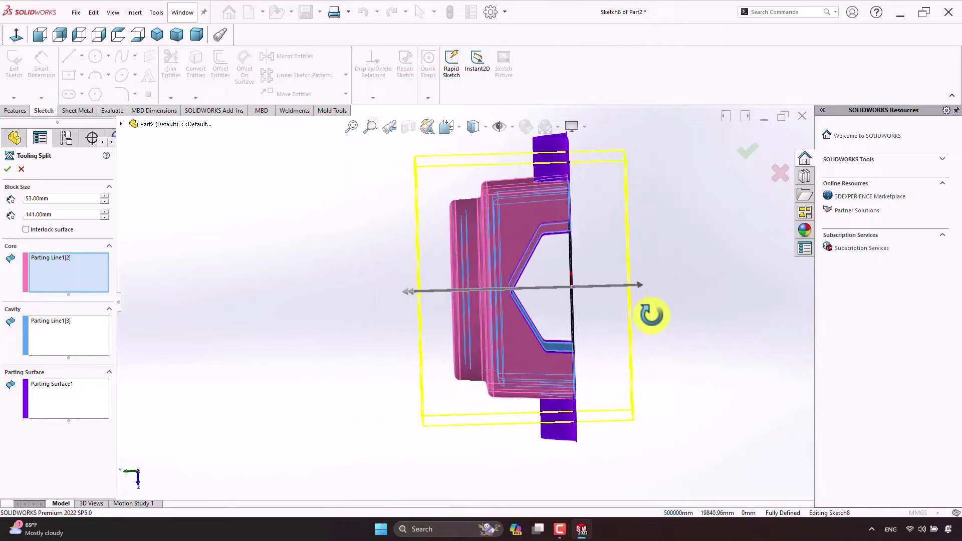
mouse_move(639, 289)
mouse_down()
mouse_move(410, 289)
mouse_move(433, 291)
mouse_up()
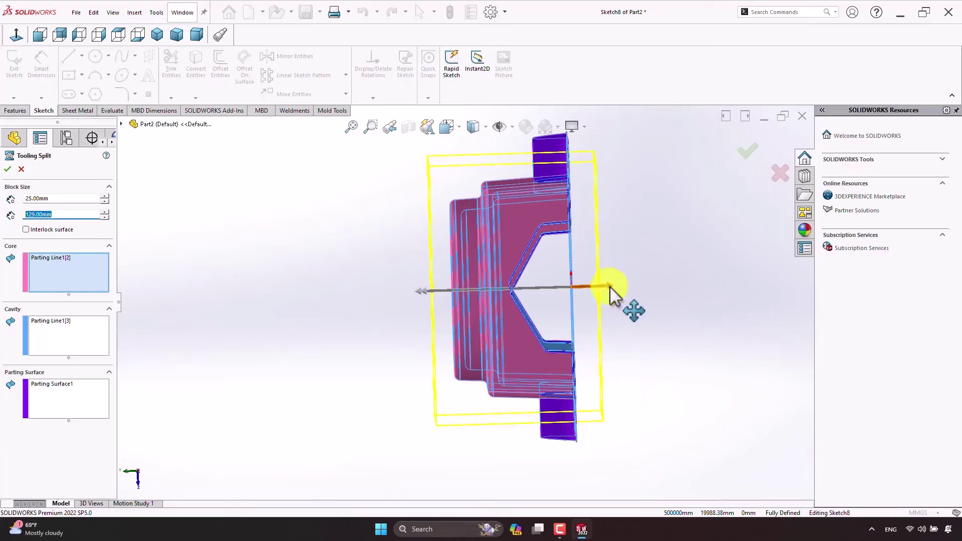
drag(611, 288, 621, 286)
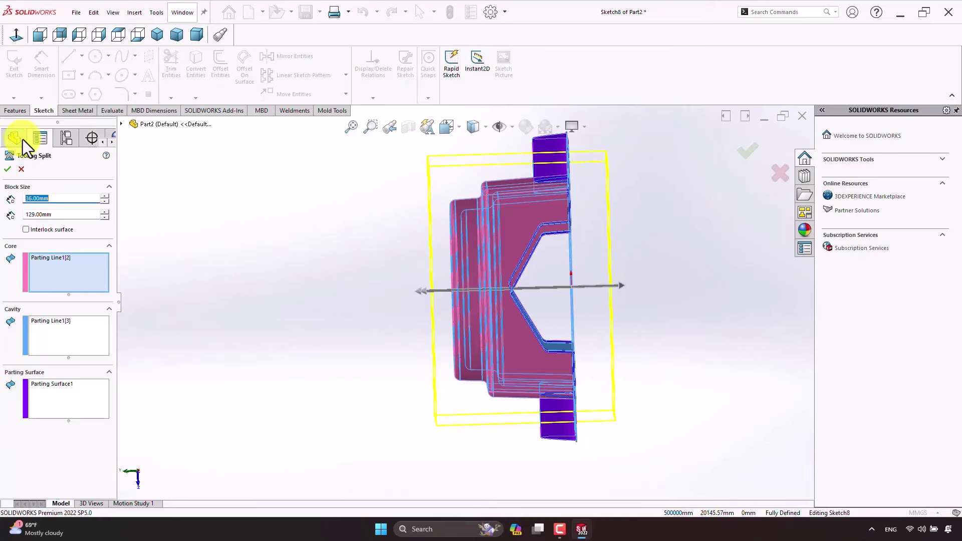
click(8, 169)
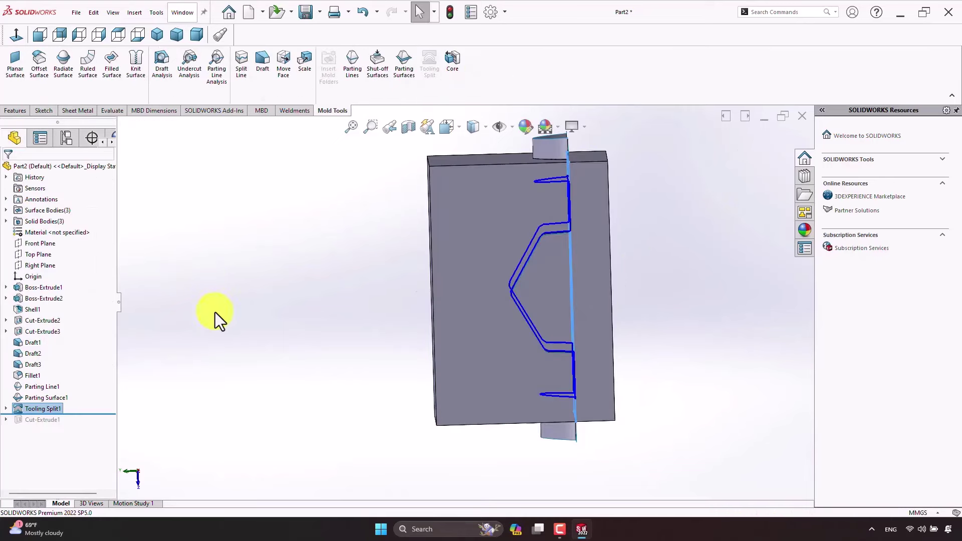
Step: Hide Parting Surface1 and Parting Line1, then show the split block in isometric view
mouse_move(214, 312)
middle_down()
mouse_move(156, 222)
mouse_move(189, 300)
mouse_move(163, 325)
middle_up()
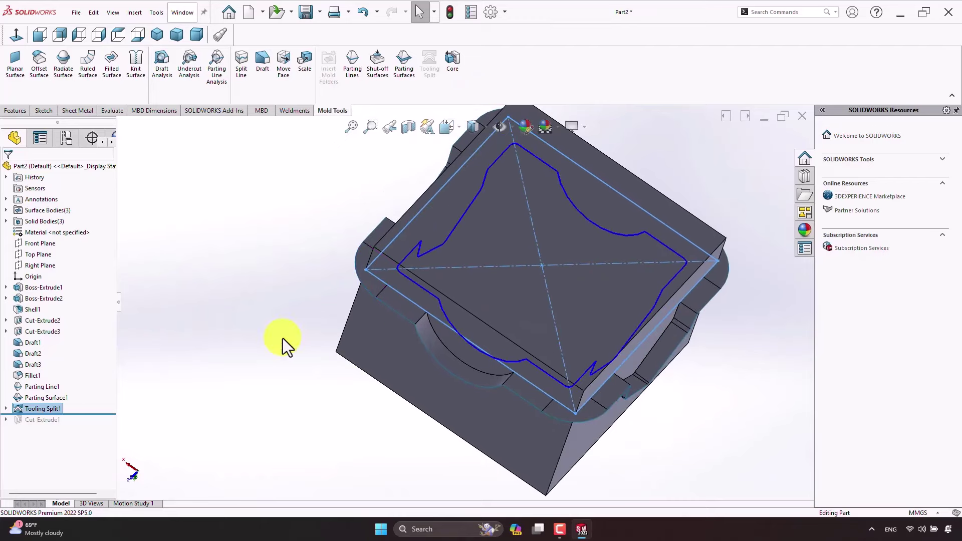
right_click(41, 396)
click(50, 325)
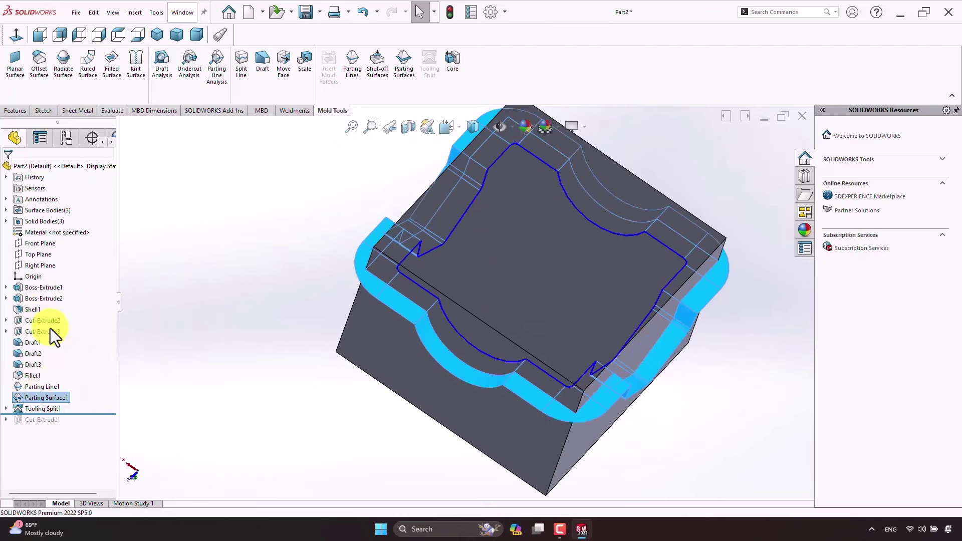
right_click(42, 387)
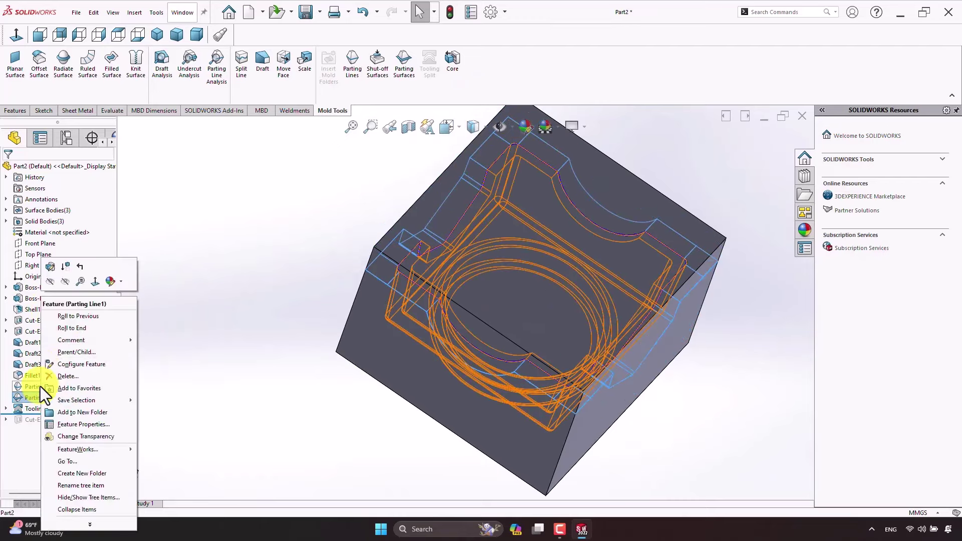
click(48, 282)
mouse_move(207, 358)
middle_down()
mouse_move(204, 333)
mouse_move(180, 338)
mouse_move(191, 370)
middle_up()
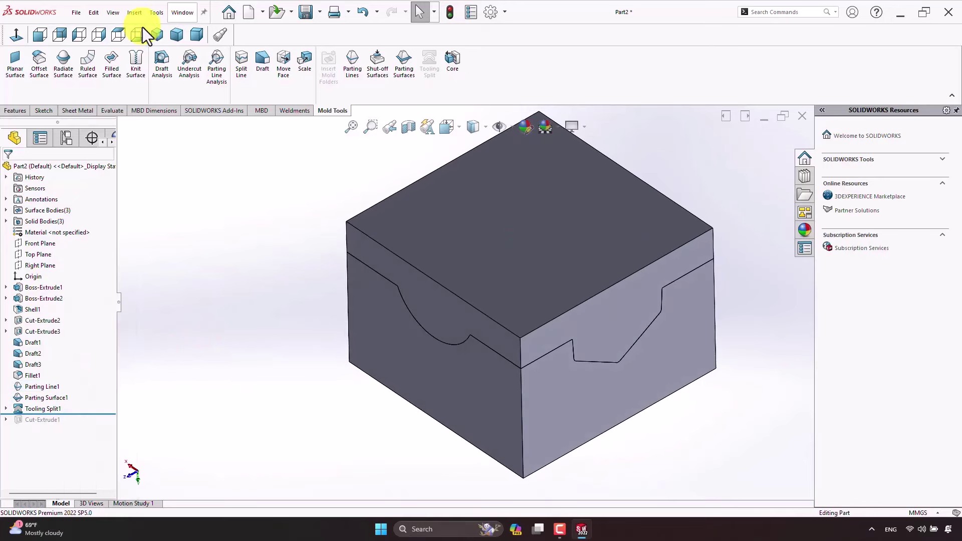
click(152, 38)
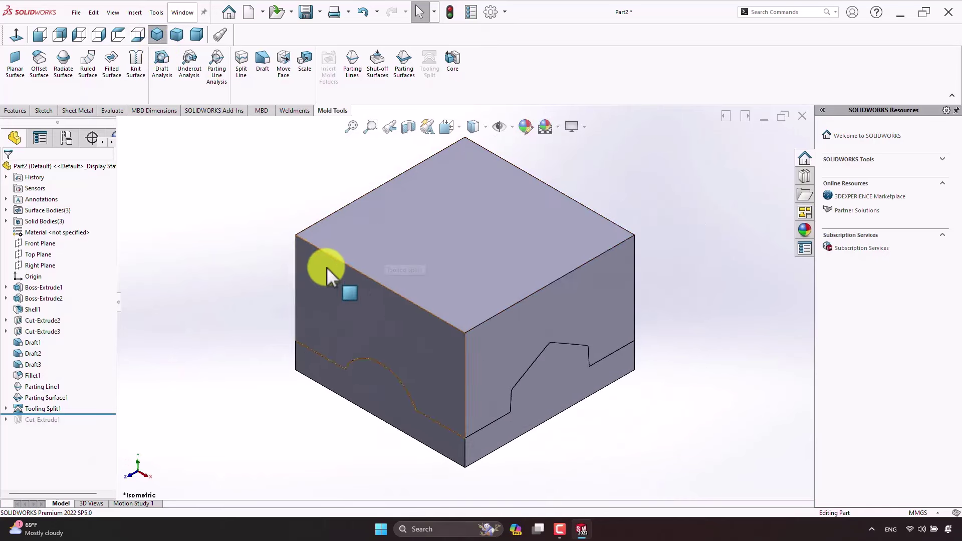
Step: Colour the entire split mold block mid grey, RGB 128,128,128
right_click(366, 250)
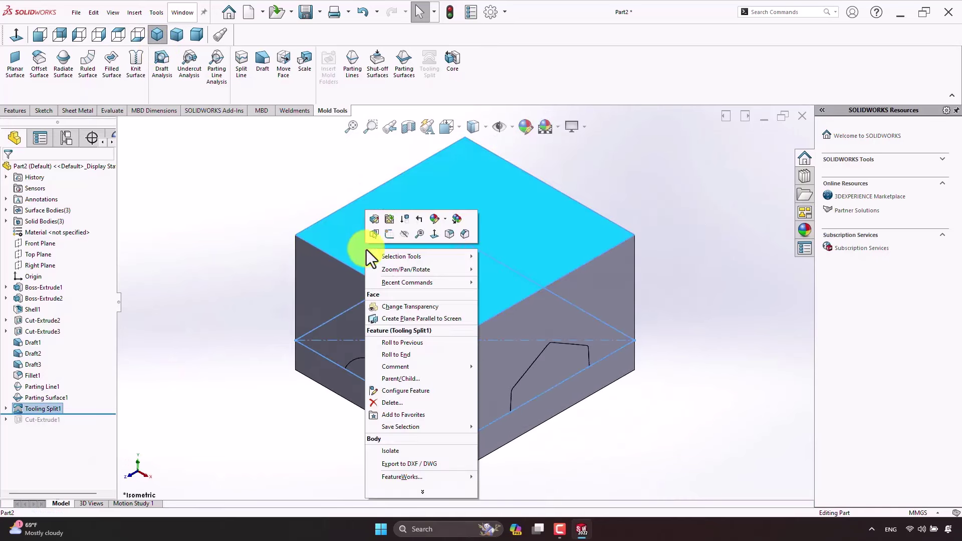
click(435, 221)
click(353, 318)
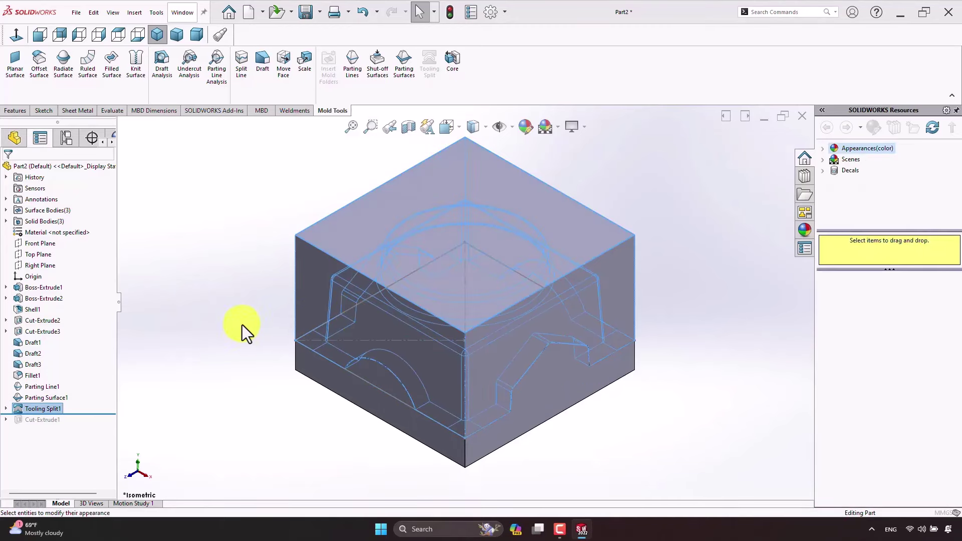
click(80, 358)
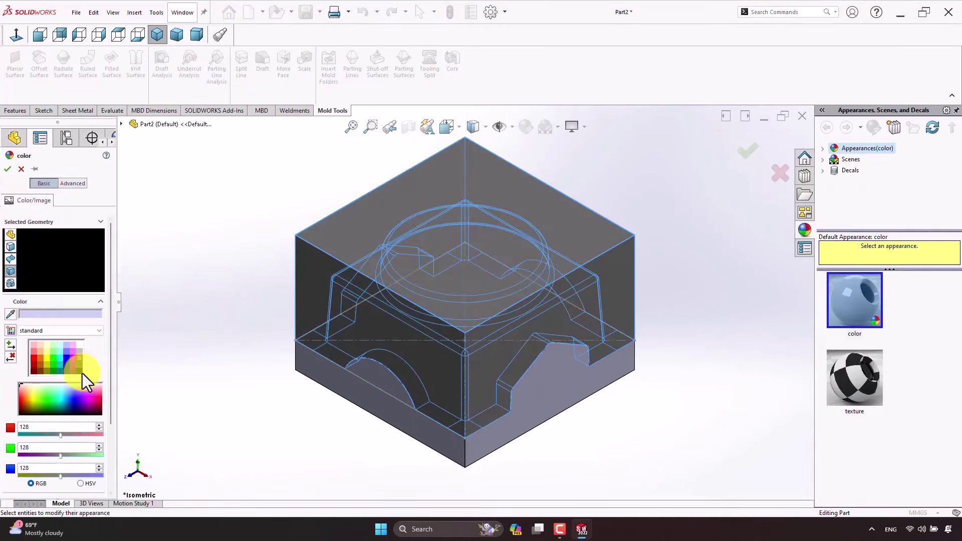
click(378, 425)
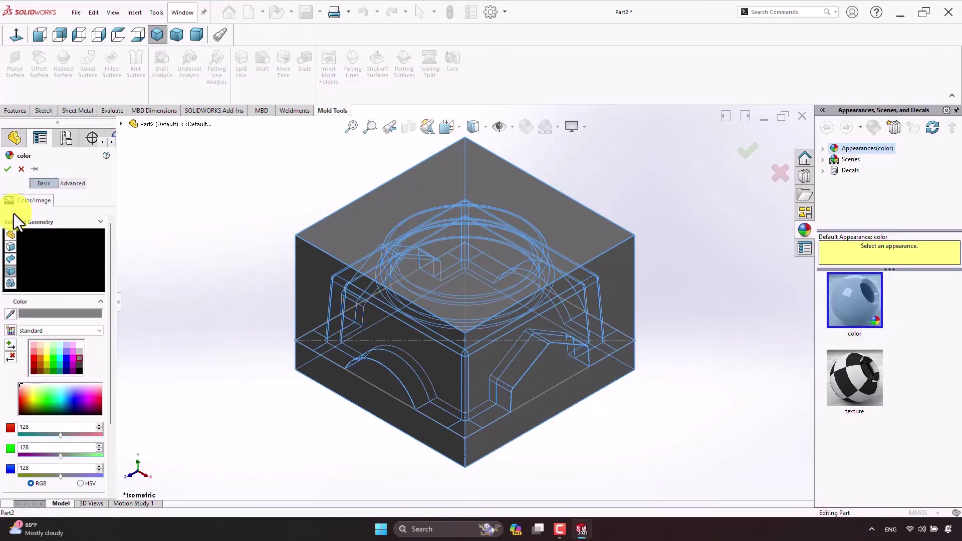
click(8, 169)
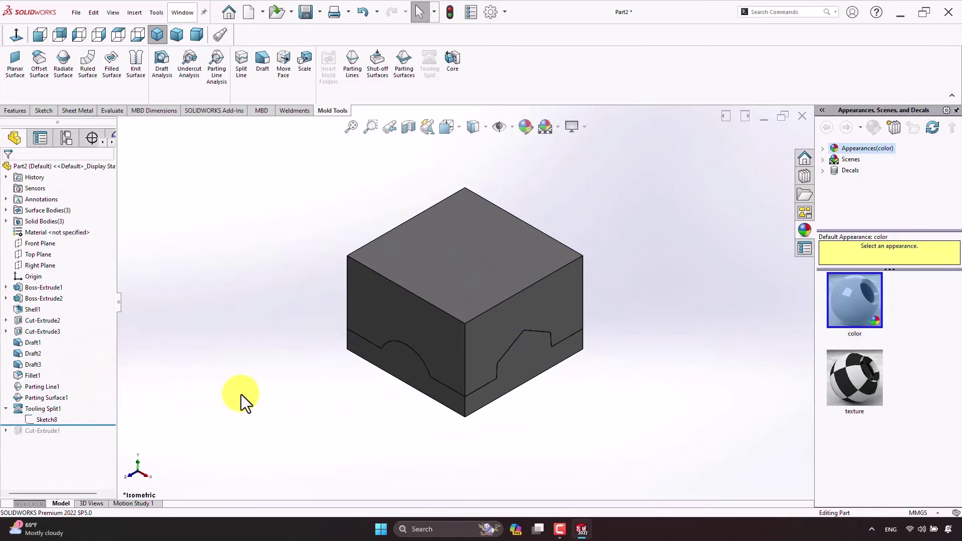
scroll(274, 403, down, 2)
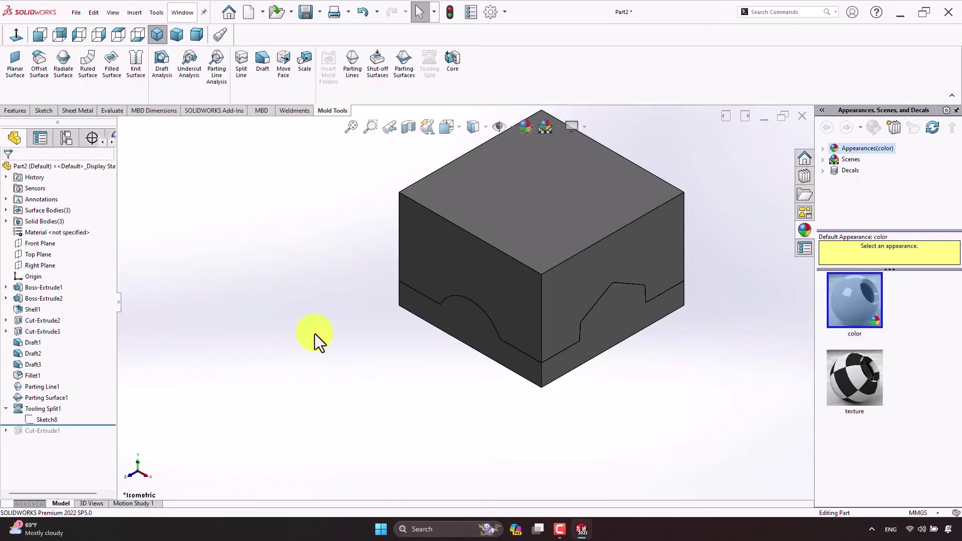
Step: Move the upper mold block upward, away from the part, with Move/Copy Body
click(137, 13)
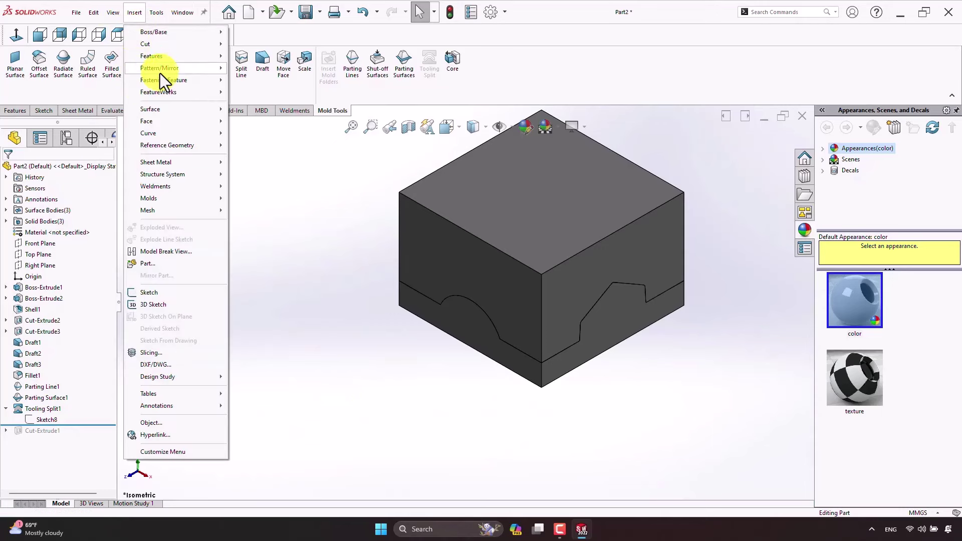
click(159, 57)
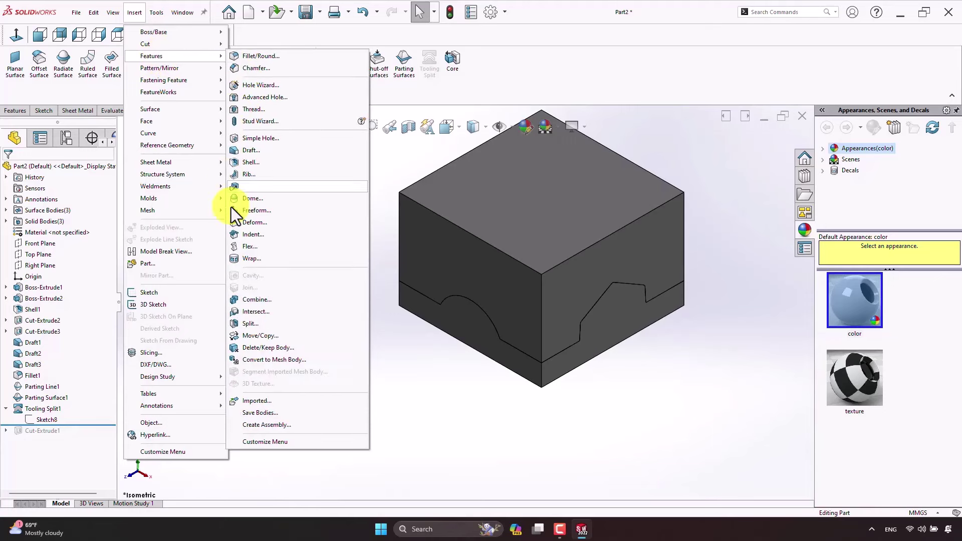
click(255, 336)
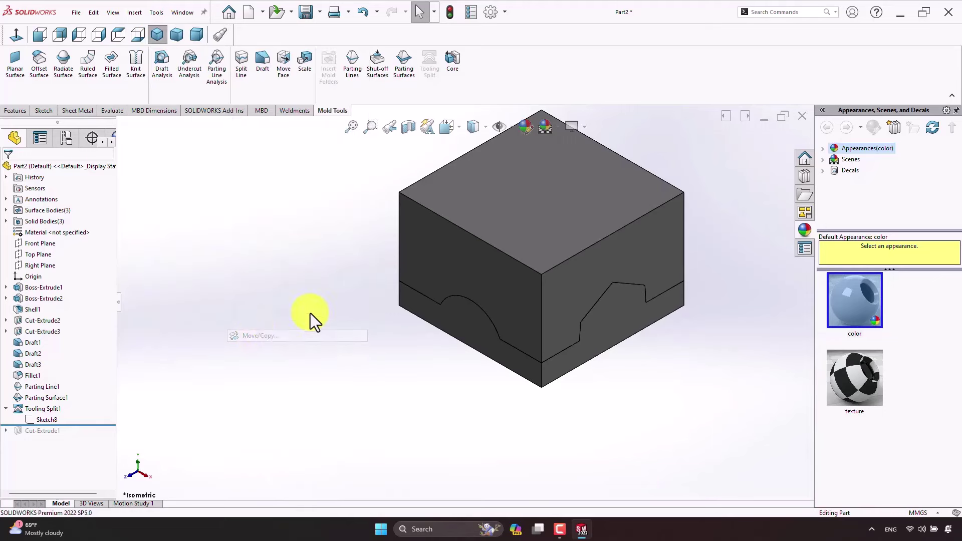
click(520, 243)
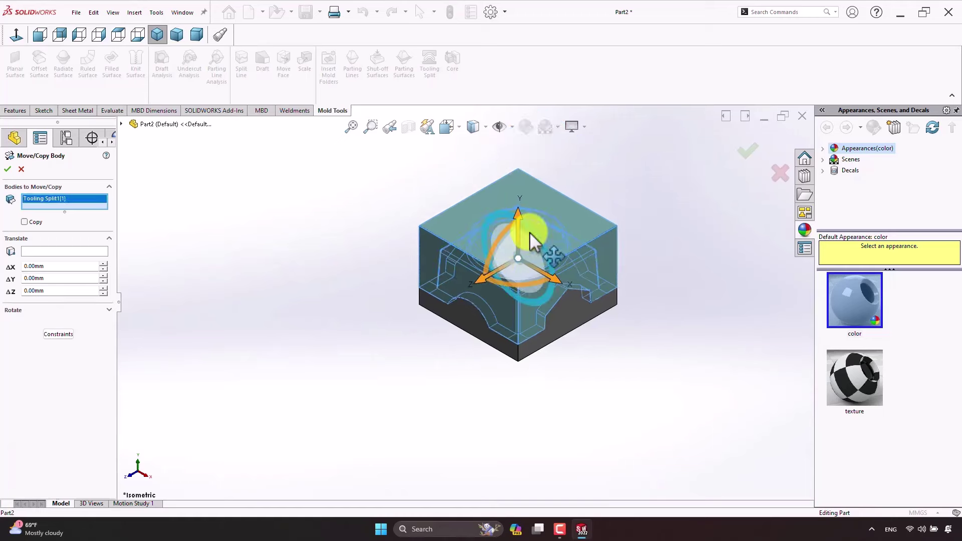
scroll(516, 235, up, 3)
scroll(481, 246, up, 2)
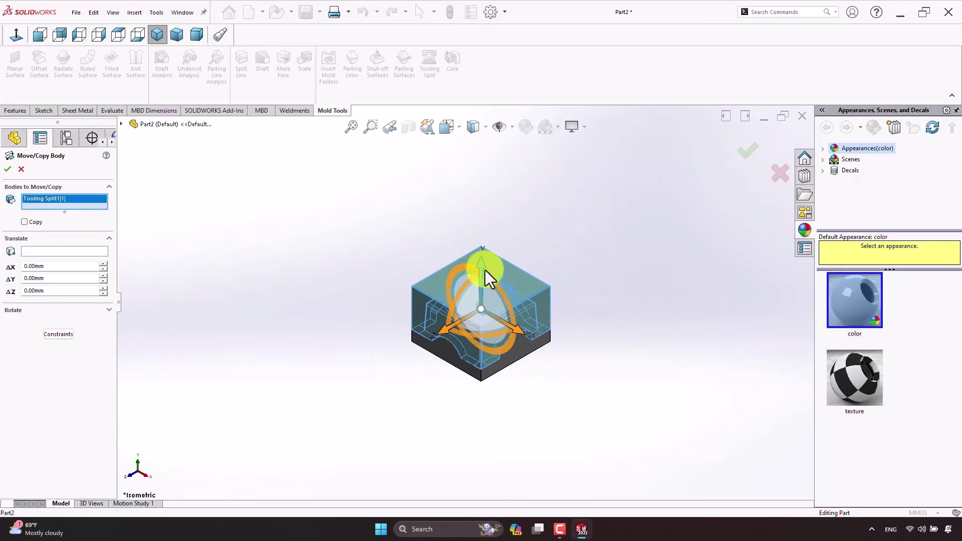
drag(484, 270, 482, 159)
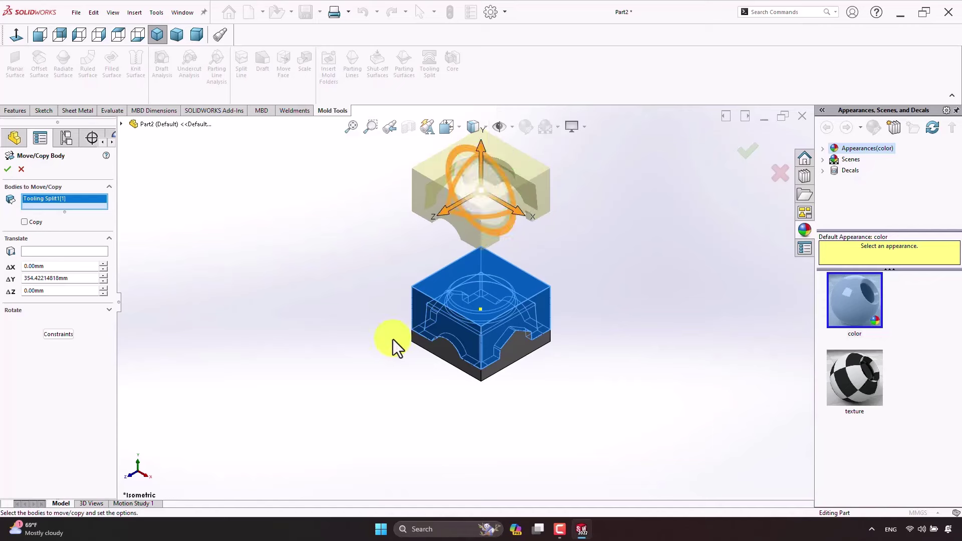
click(10, 169)
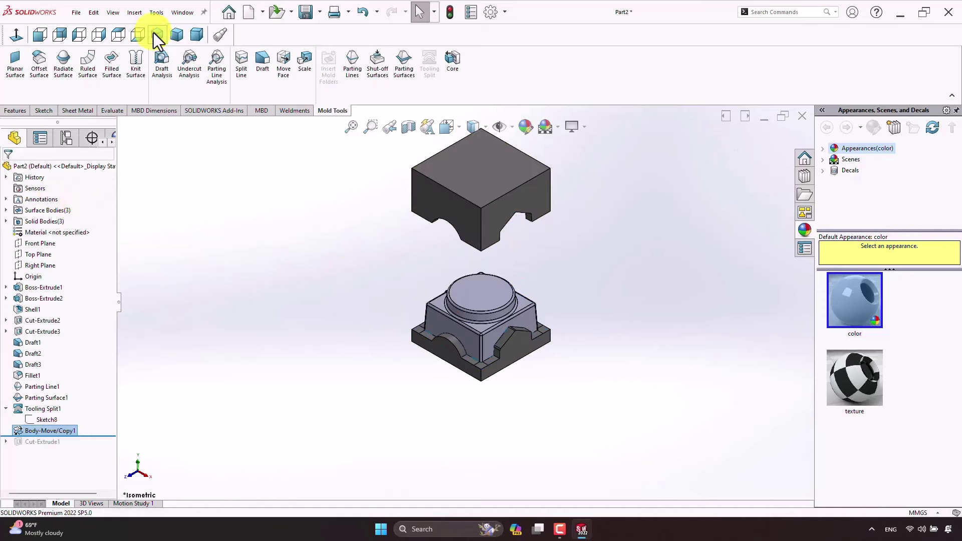
Step: Move the lower mold block down below the part with a second body move
click(133, 15)
mouse_move(151, 56)
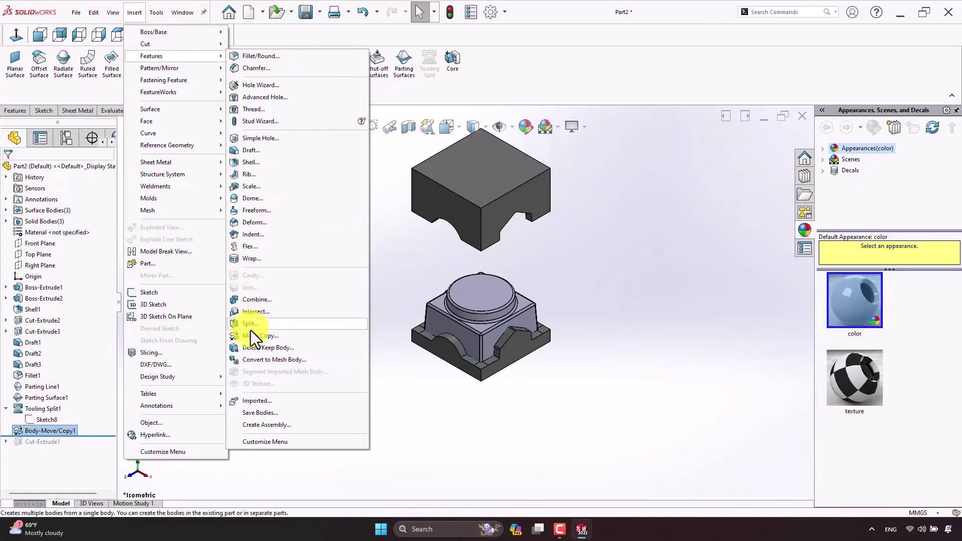
click(256, 335)
click(454, 359)
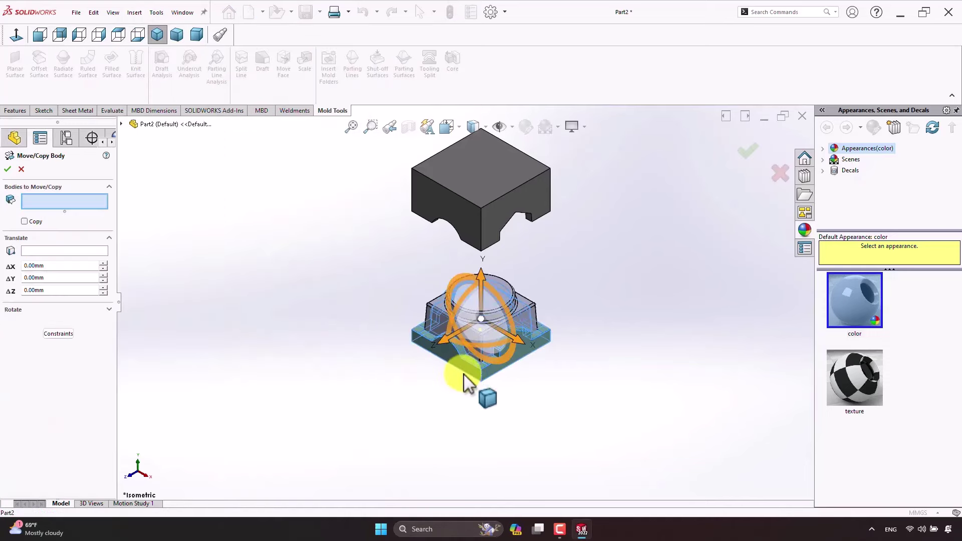
scroll(493, 279, down, 3)
drag(483, 249, 480, 411)
key(f)
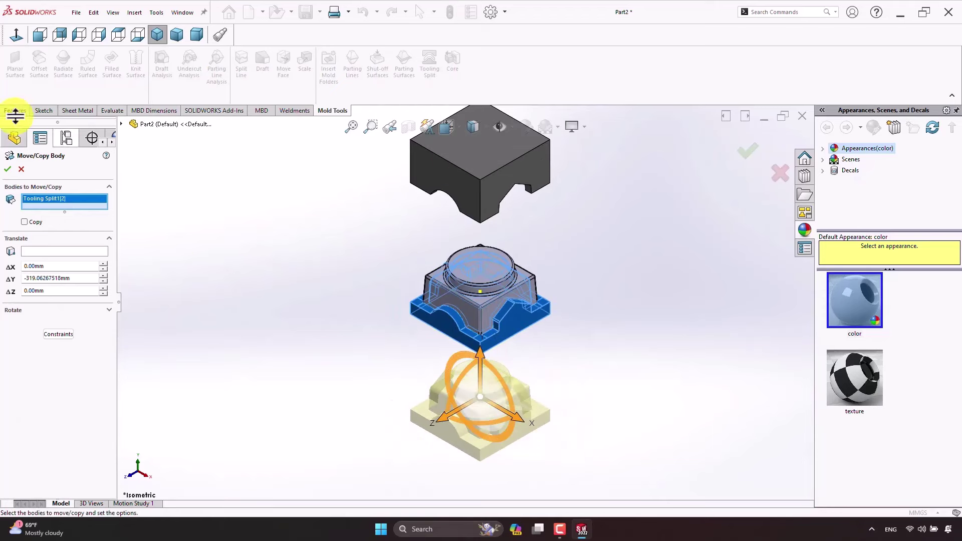
click(8, 171)
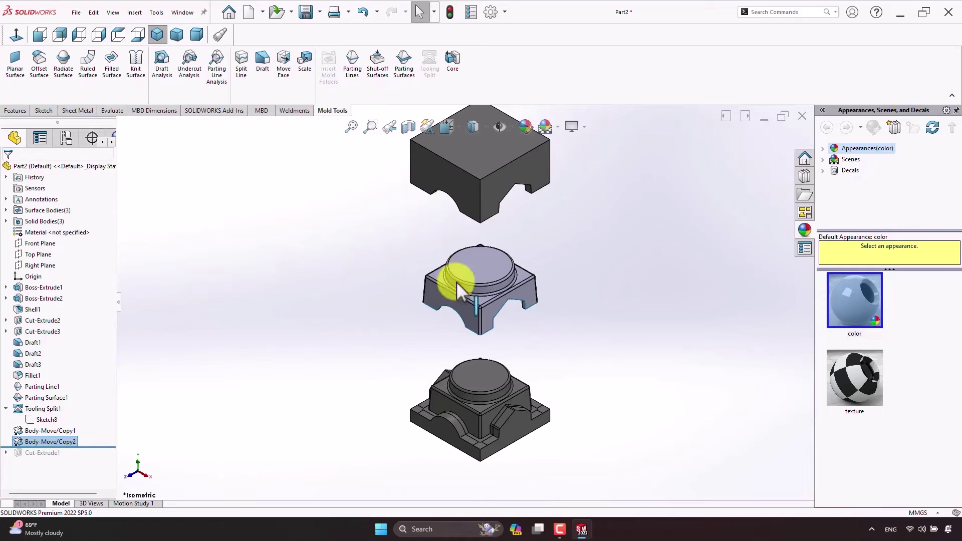
Step: Orbit and zoom around the exploded stack to inspect both mold halves
mouse_move(584, 319)
middle_down()
mouse_move(554, 326)
mouse_move(578, 267)
mouse_move(559, 308)
middle_up()
scroll(501, 300, down, 3)
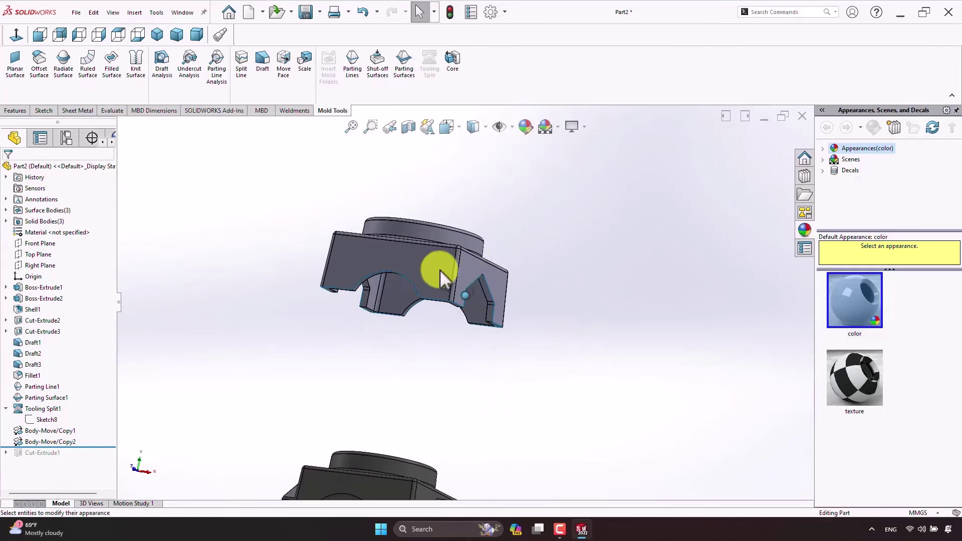
middle_drag(440, 269, 457, 146)
scroll(444, 209, down, 5)
mouse_move(444, 208)
middle_down()
mouse_move(408, 215)
mouse_move(422, 196)
mouse_move(367, 265)
mouse_move(499, 273)
mouse_move(516, 214)
mouse_move(543, 242)
middle_up()
scroll(355, 265, down, 3)
scroll(357, 251, down, 3)
scroll(529, 275, down, 3)
scroll(596, 280, up, 5)
mouse_move(596, 280)
middle_down()
mouse_move(624, 231)
mouse_move(657, 211)
middle_up()
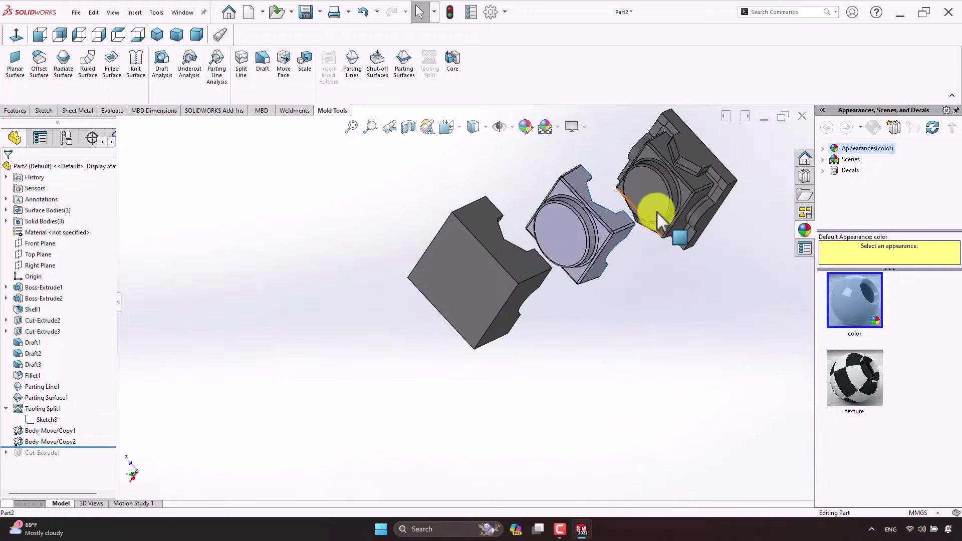
scroll(639, 198, down, 3)
scroll(601, 216, down, 3)
scroll(489, 263, up, 3)
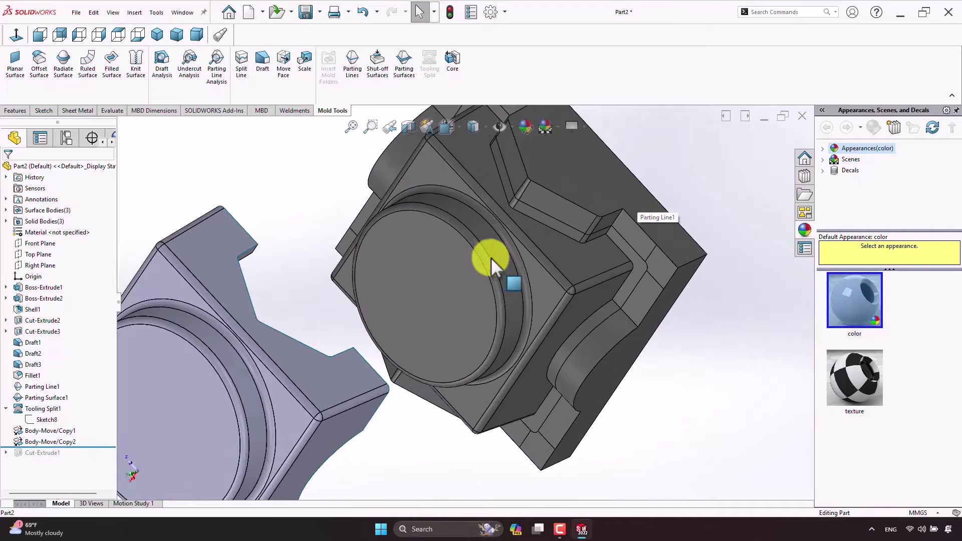
mouse_move(492, 259)
middle_down()
mouse_move(563, 181)
mouse_move(466, 108)
middle_up()
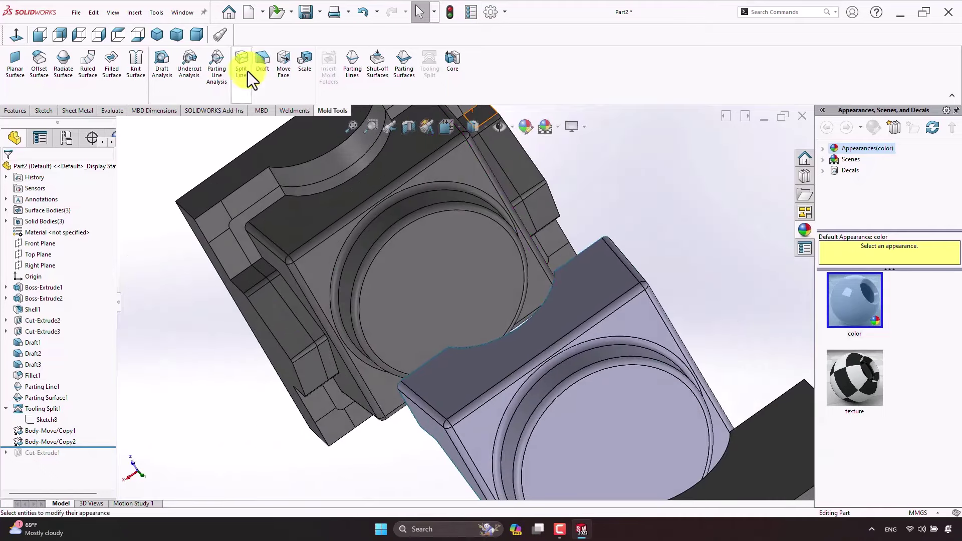
Step: Return to isometric and delete the features Parting Line1 through Body-Move/Copy2
click(160, 32)
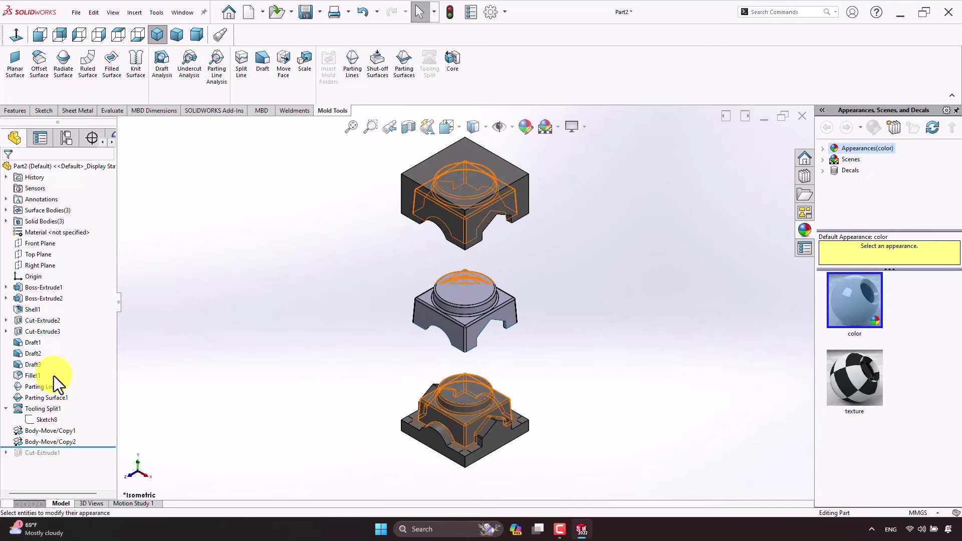
shift+click(29, 444)
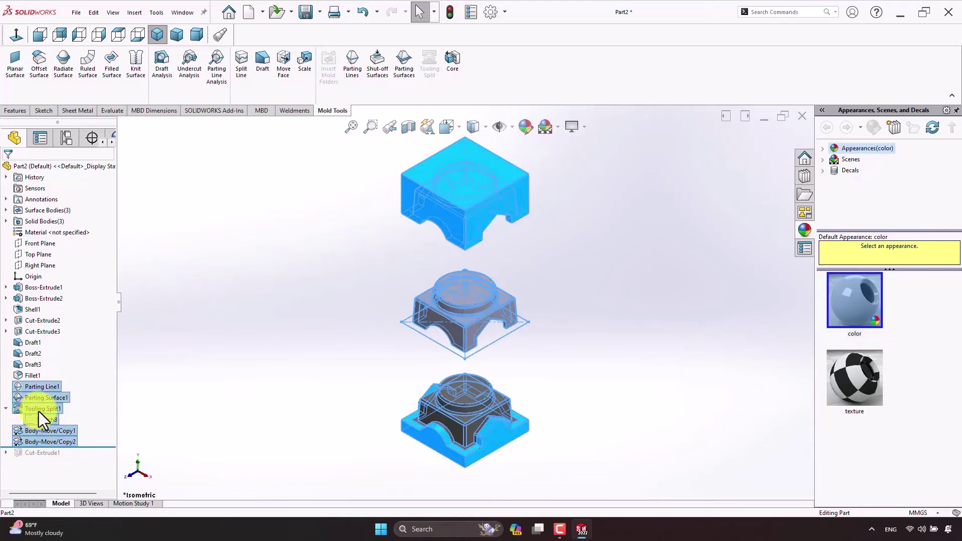
key(Delete)
Step: Confirm the deletion and roll forward past Cut-Extrude1 to restore the holes
click(536, 265)
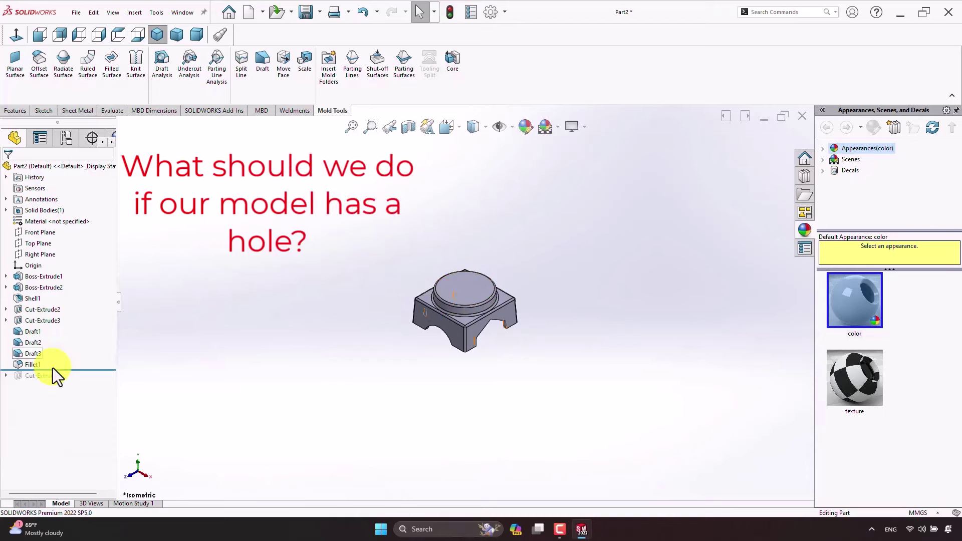
drag(90, 370, 89, 382)
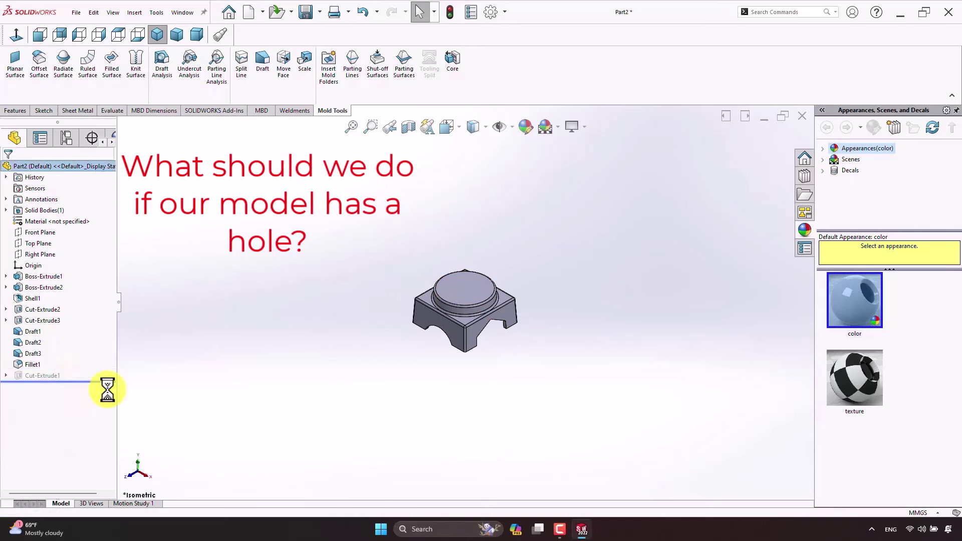
scroll(501, 311, down, 2)
scroll(466, 280, down, 2)
scroll(463, 280, down, 3)
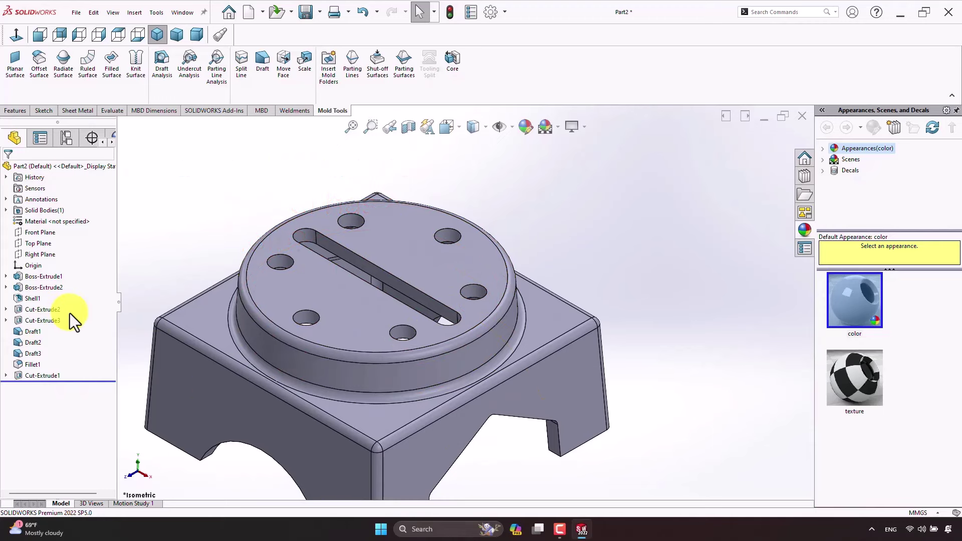
Step: Run a 3° draft analysis with the top face as pull direction
click(160, 79)
mouse_move(237, 375)
middle_down()
mouse_move(288, 213)
mouse_move(338, 263)
middle_up()
scroll(375, 265, down, 3)
click(413, 270)
scroll(328, 326, up, 3)
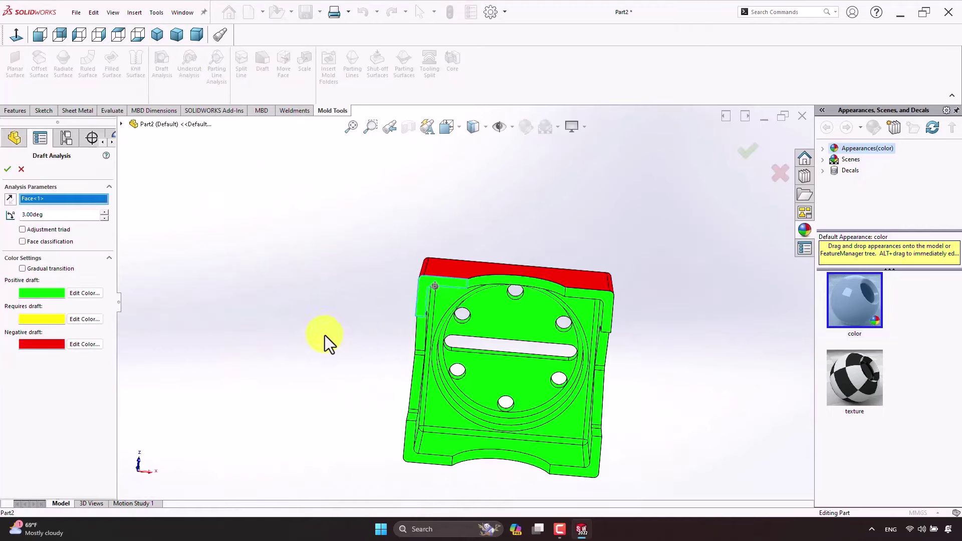
mouse_move(325, 335)
middle_down()
mouse_move(366, 343)
mouse_move(473, 315)
mouse_move(519, 273)
mouse_move(580, 300)
mouse_move(480, 262)
mouse_move(508, 436)
mouse_move(511, 239)
mouse_move(435, 214)
mouse_move(411, 188)
middle_up()
scroll(509, 436, up, 2)
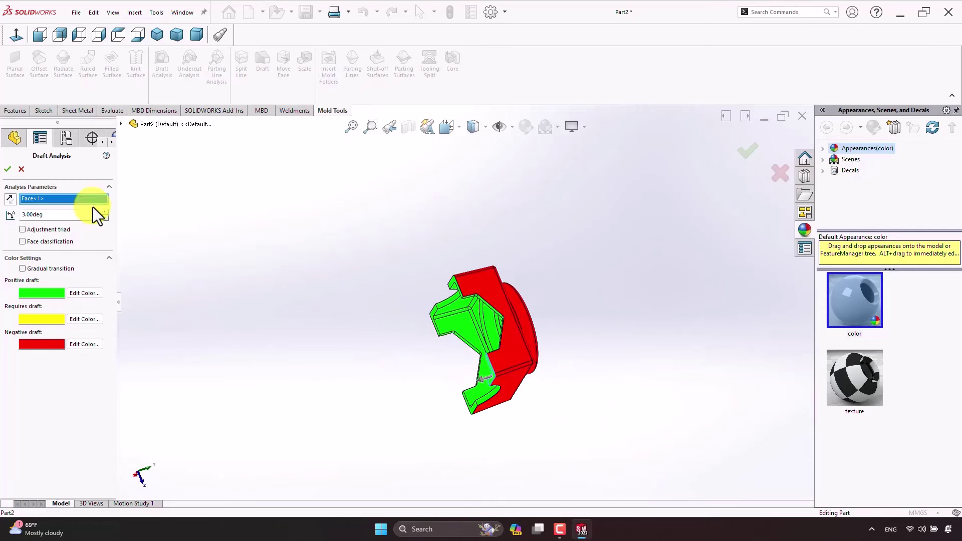
click(157, 34)
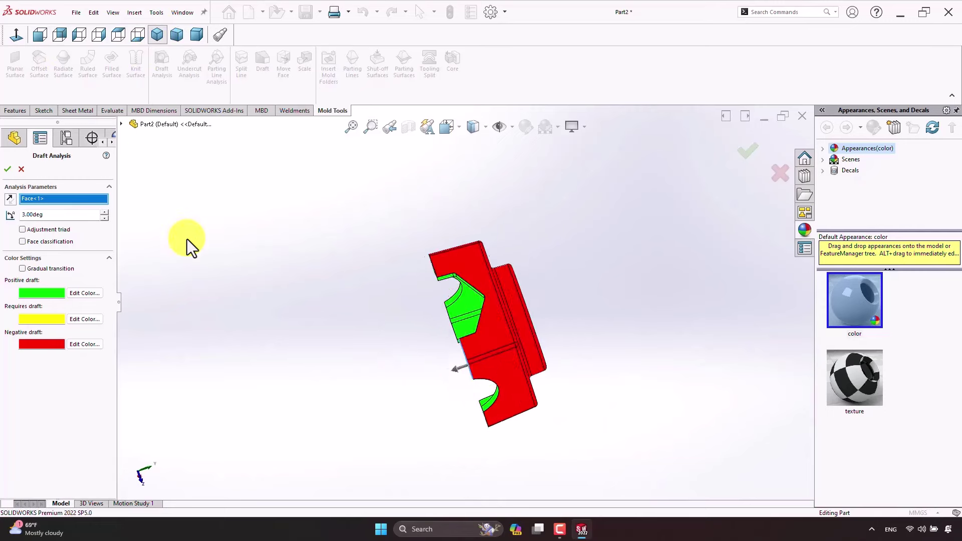
click(9, 168)
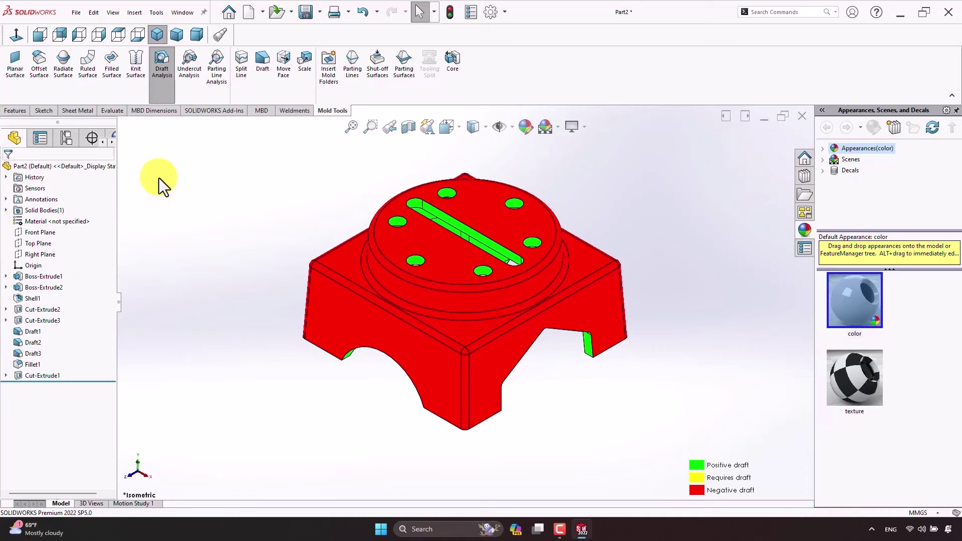
Step: Create Parting Line2 from the top-face pull direction, then a 40 mm Parting Surface2
click(359, 78)
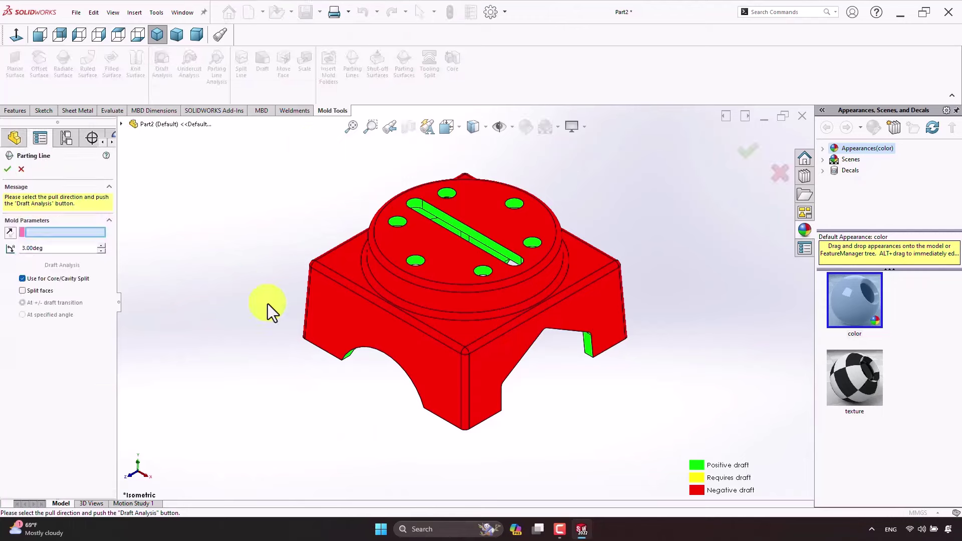
middle_drag(266, 305, 275, 107)
scroll(350, 260, down, 3)
click(404, 229)
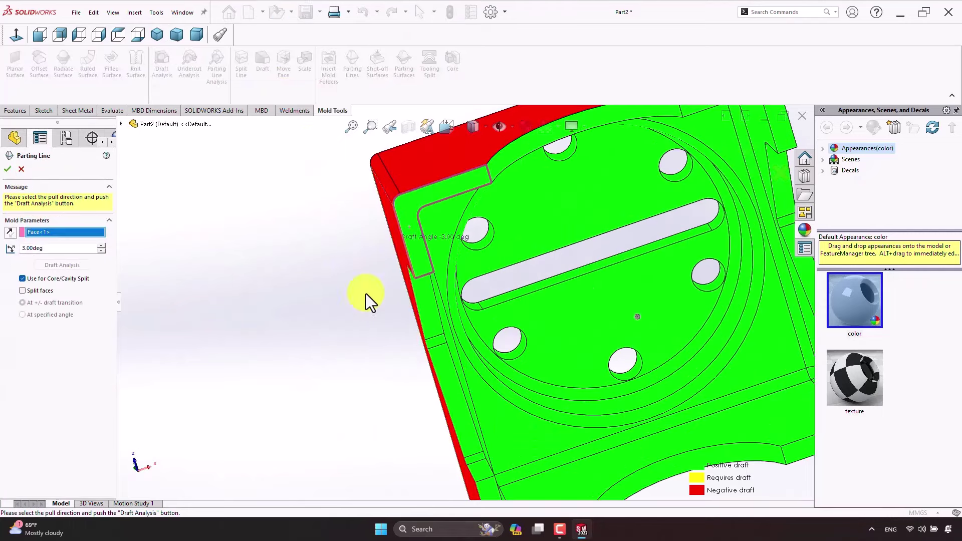
scroll(340, 315, up, 4)
middle_drag(339, 315, 342, 201)
click(88, 265)
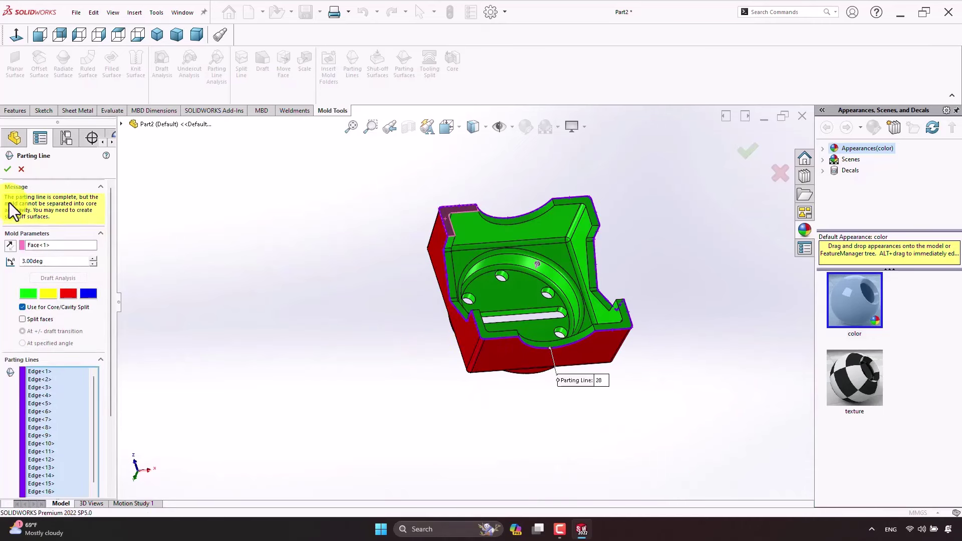
click(8, 170)
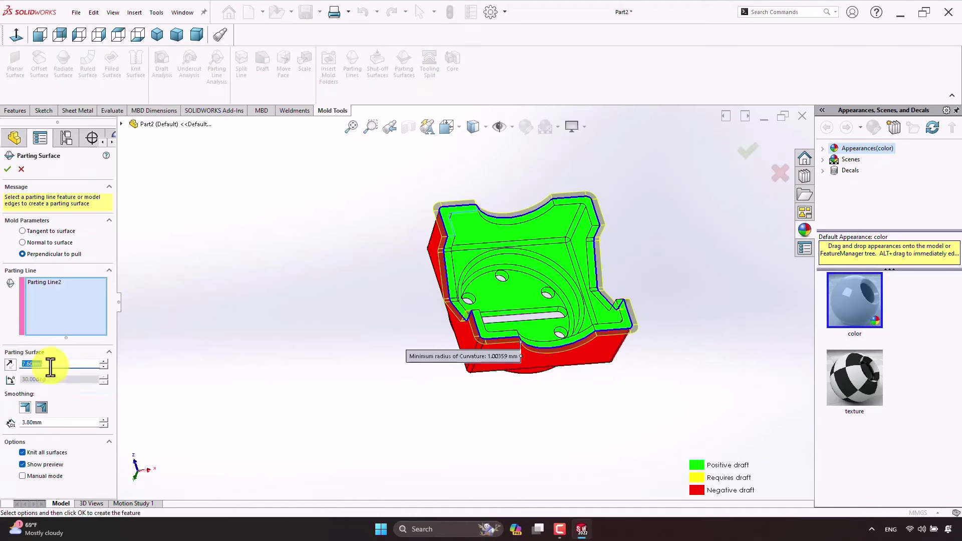
text(40)
key(Return)
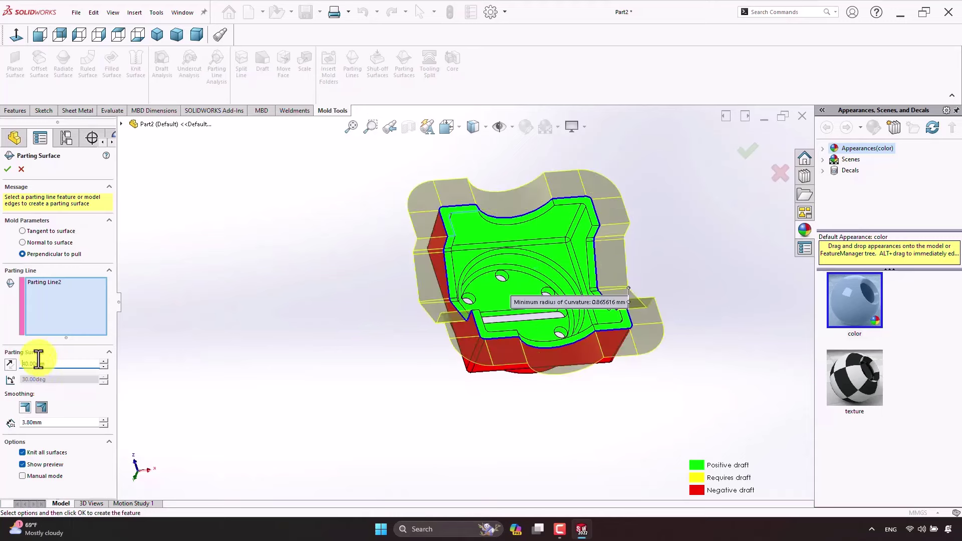
click(747, 151)
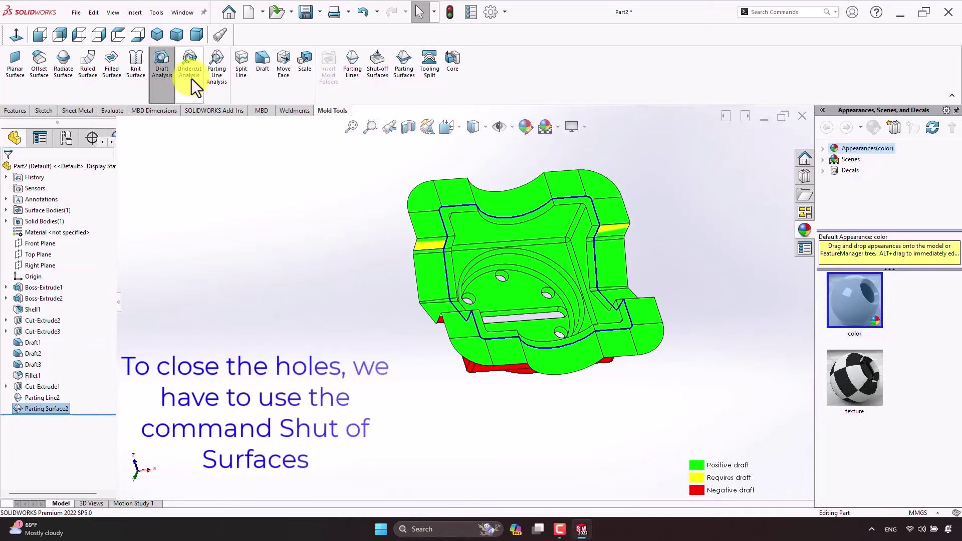
Step: Turn off draft colouring, start a shut-off surface and clear its edge list
click(161, 62)
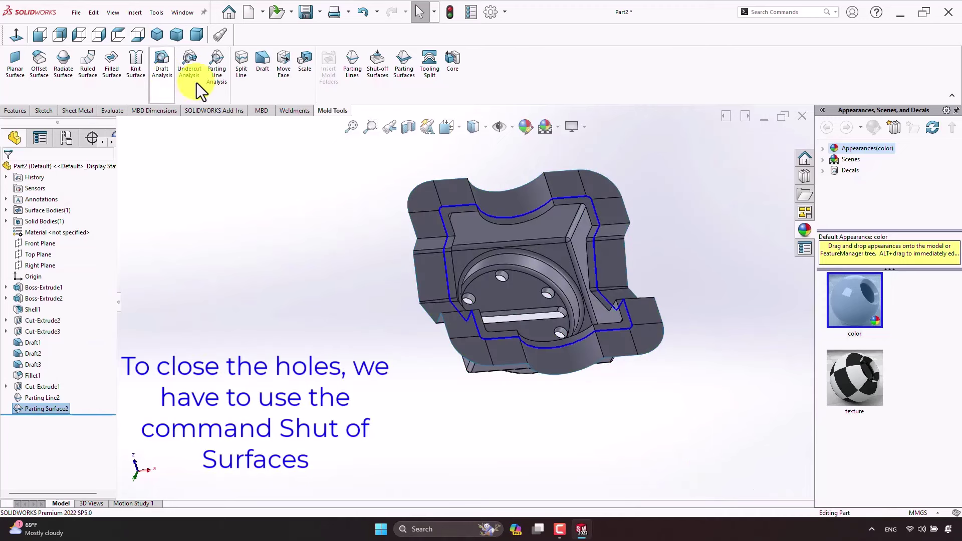
click(380, 67)
scroll(498, 285, down, 3)
right_click(57, 289)
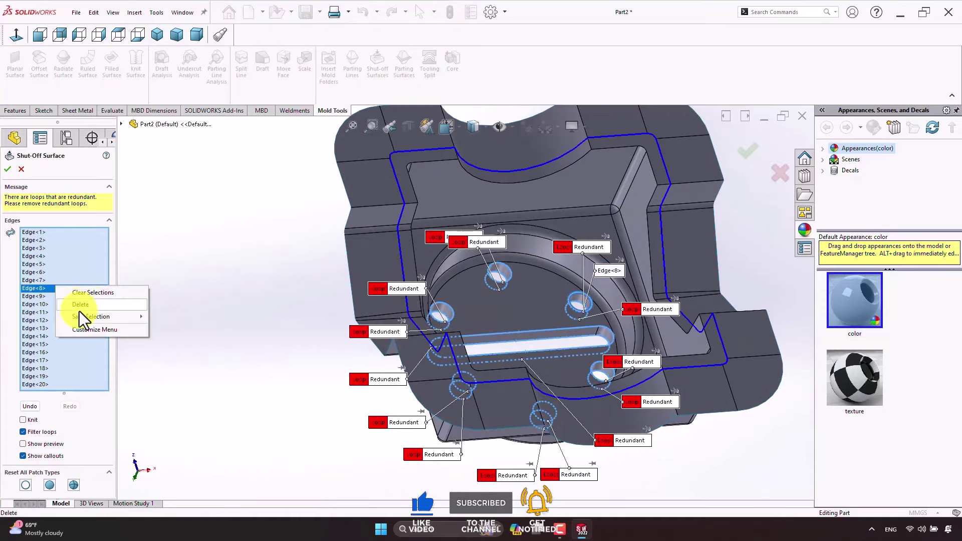
click(90, 295)
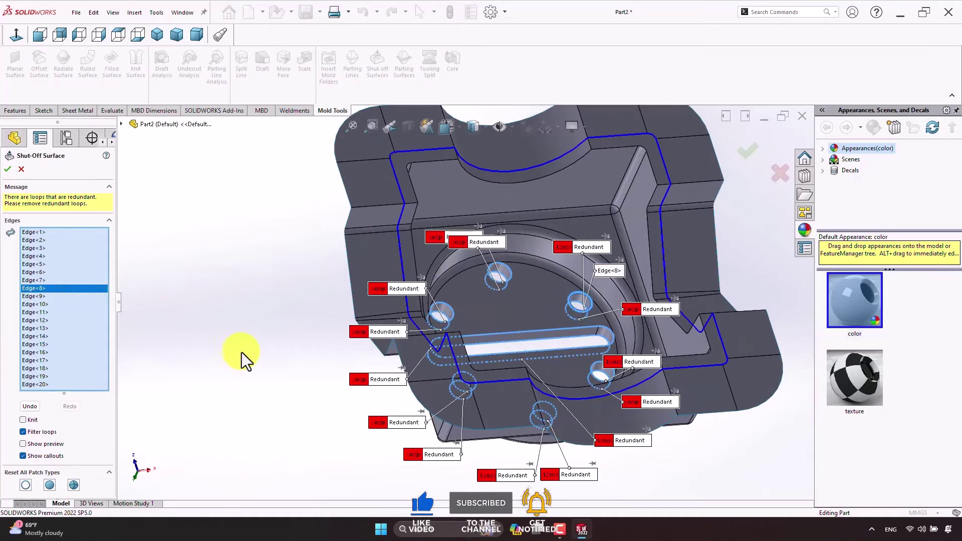
Step: Pick the round hole edges for the shut-off surface
click(507, 277)
click(658, 336)
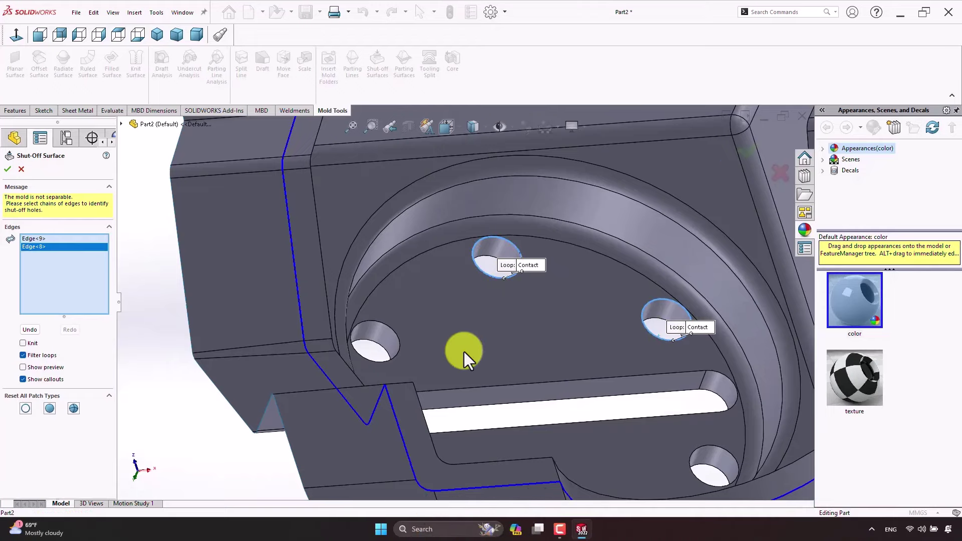
click(399, 336)
middle_drag(399, 337, 415, 406)
scroll(416, 406, down, 3)
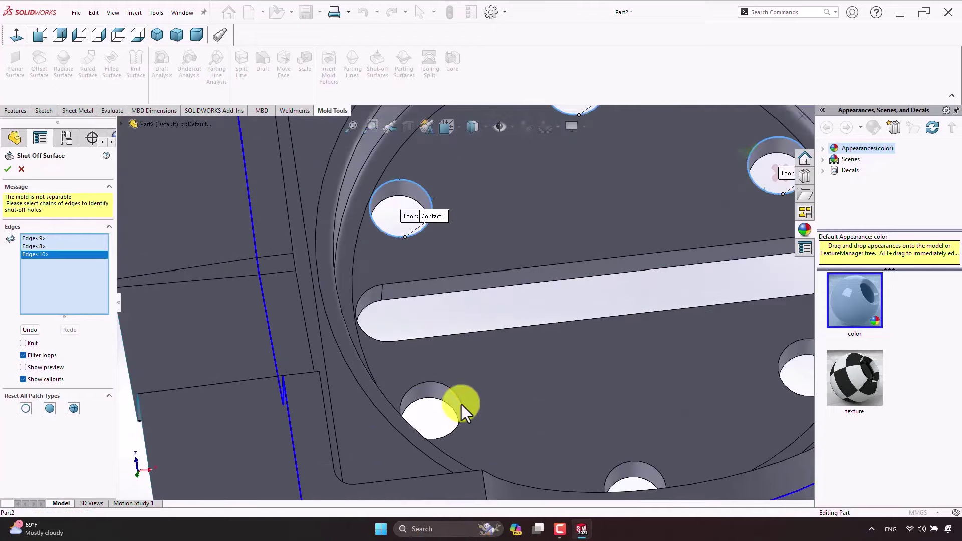
click(461, 403)
scroll(518, 403, up, 3)
scroll(547, 404, down, 2)
click(549, 402)
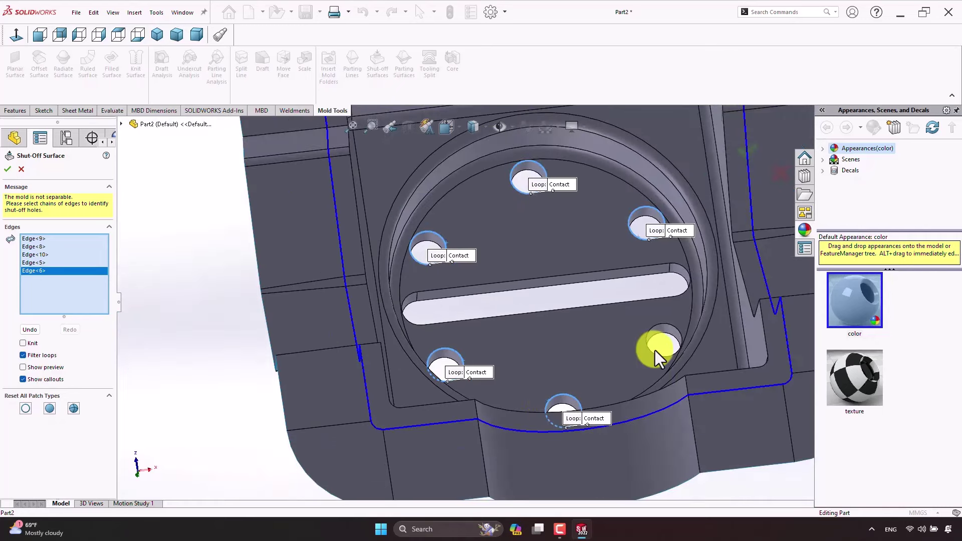
click(652, 354)
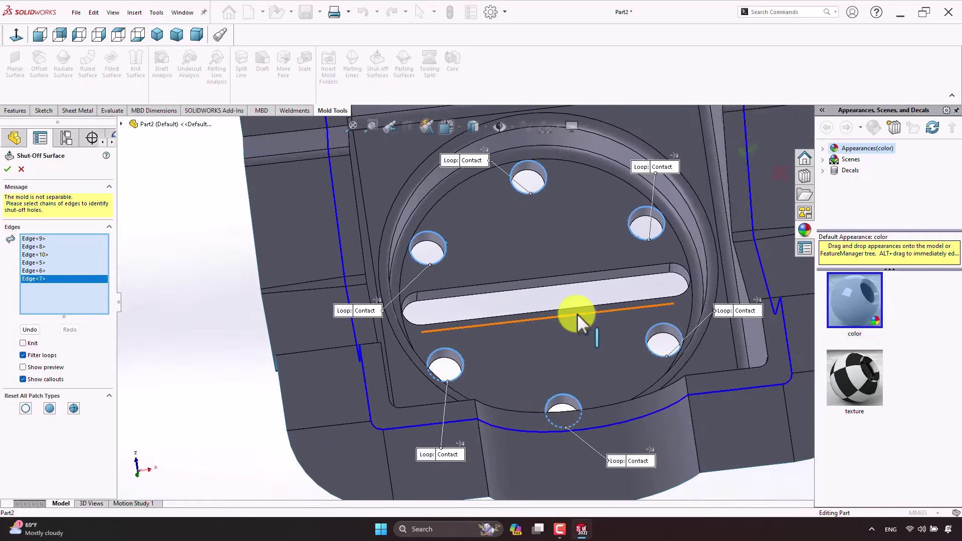
Step: Add the slot's two long edges and end arcs, then build the shut-off surface
click(528, 313)
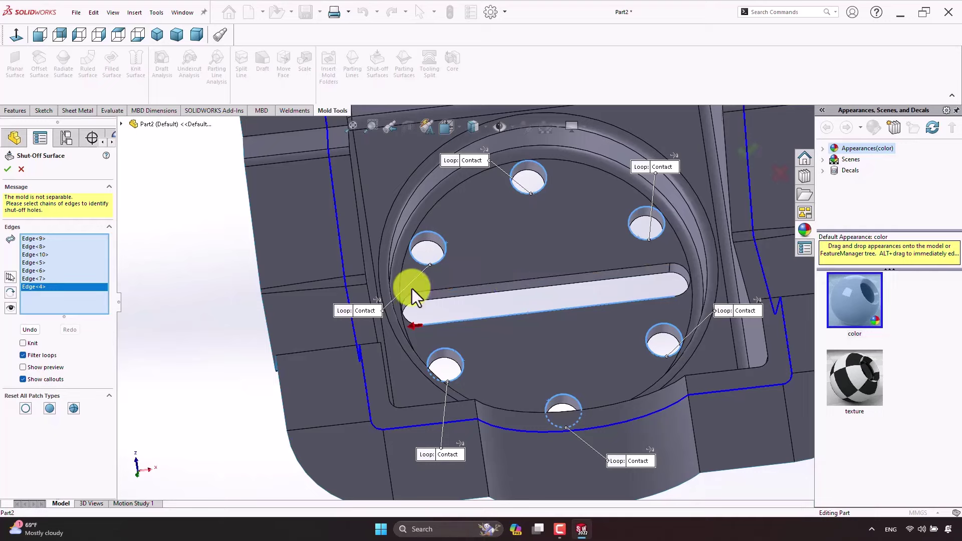
click(427, 291)
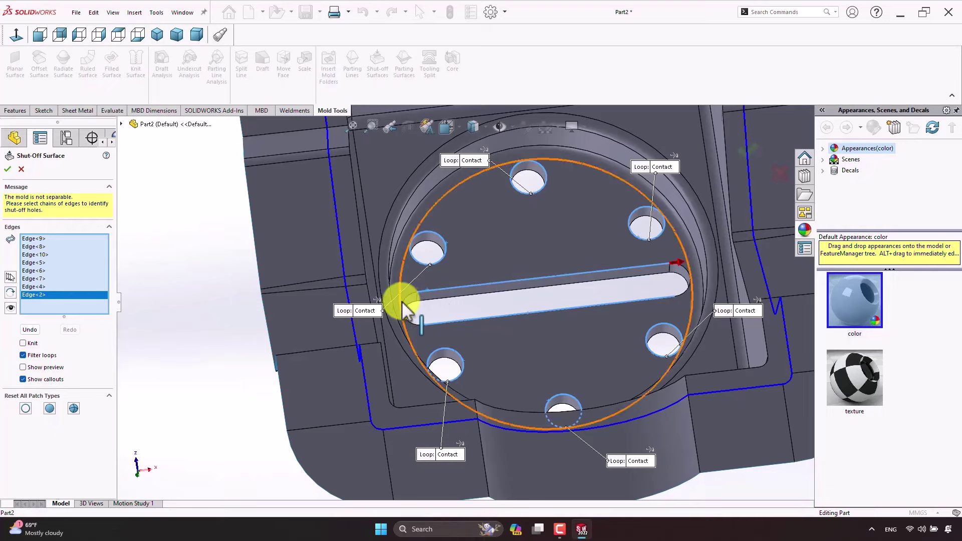
click(404, 311)
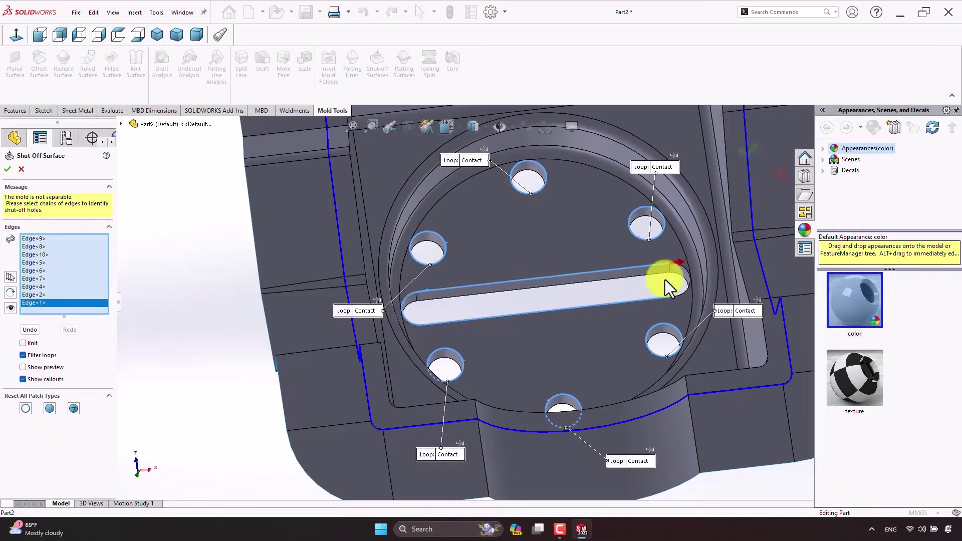
click(688, 272)
middle_drag(627, 320, 619, 323)
scroll(619, 322, up, 3)
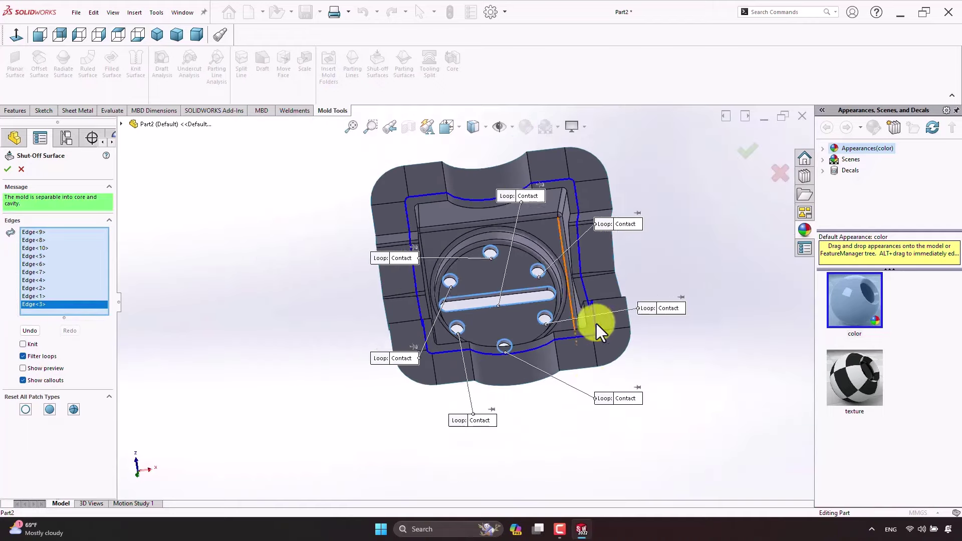
mouse_move(599, 417)
middle_down()
mouse_move(579, 307)
mouse_move(490, 196)
mouse_move(388, 280)
middle_up()
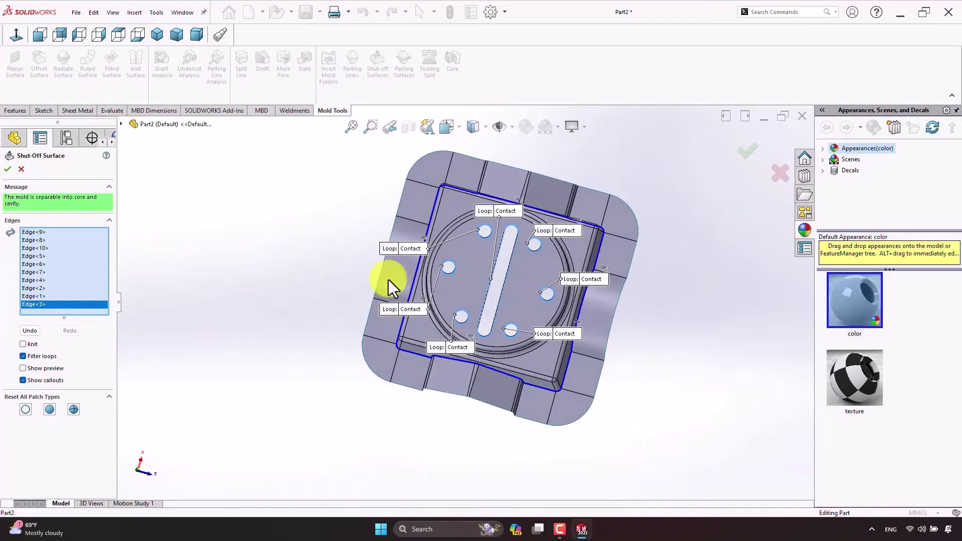
scroll(364, 319, down, 3)
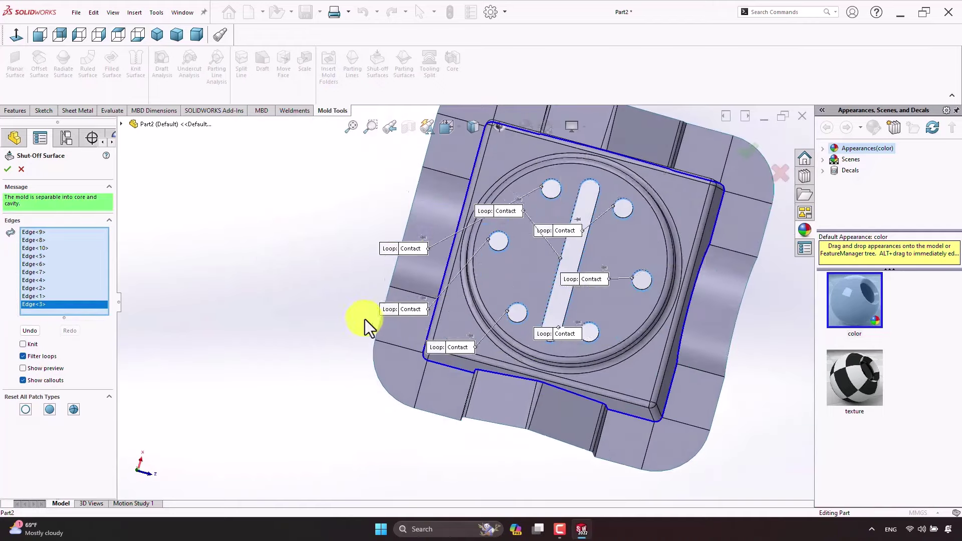
click(753, 145)
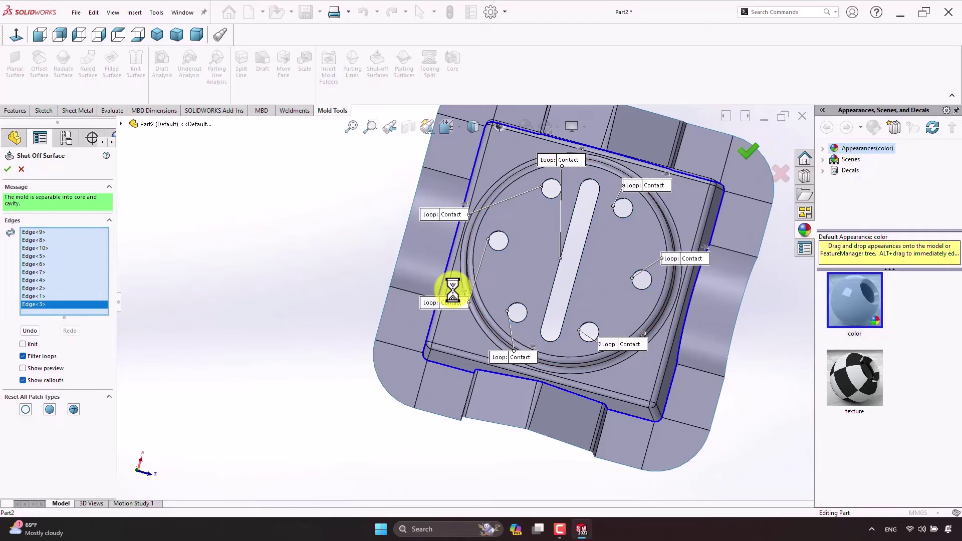
middle_drag(231, 302, 250, 239)
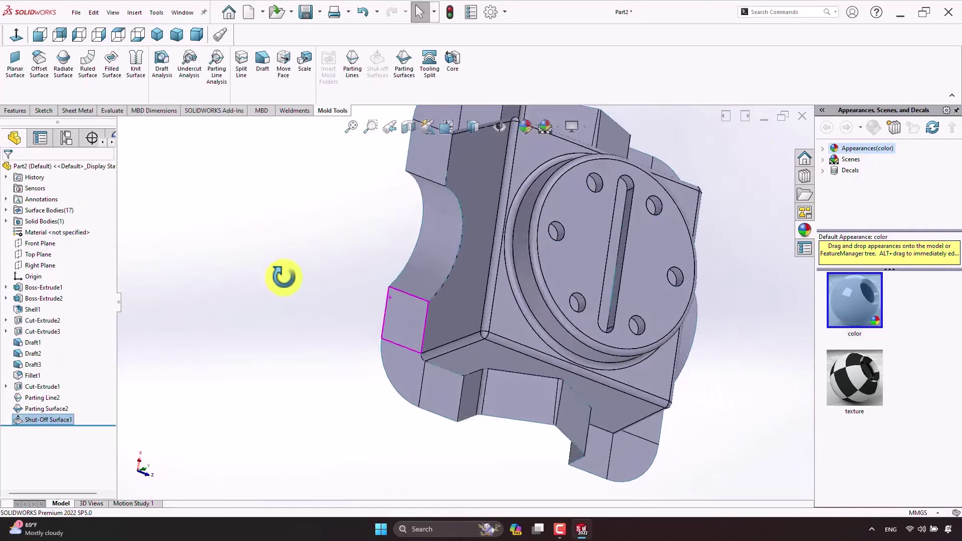
scroll(251, 239, up, 3)
click(160, 70)
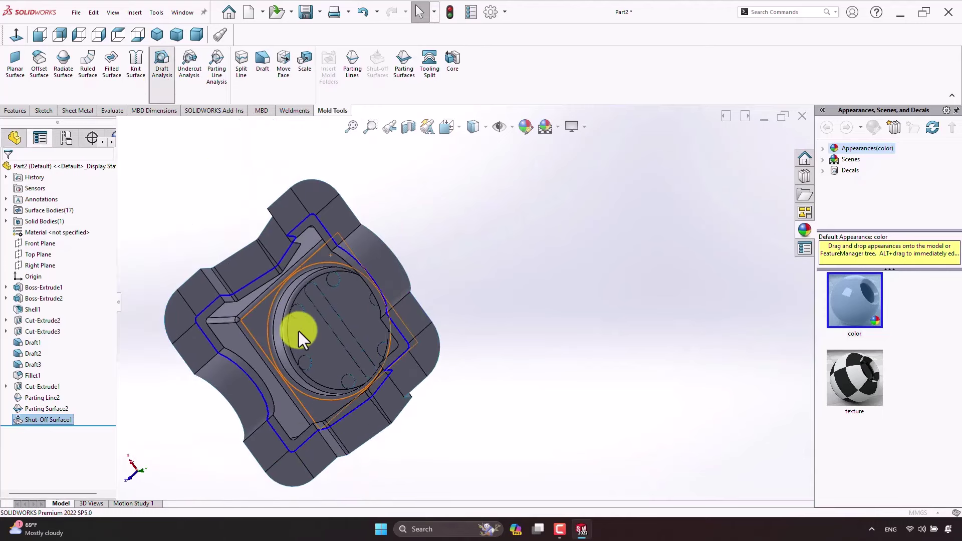
scroll(337, 356, down, 3)
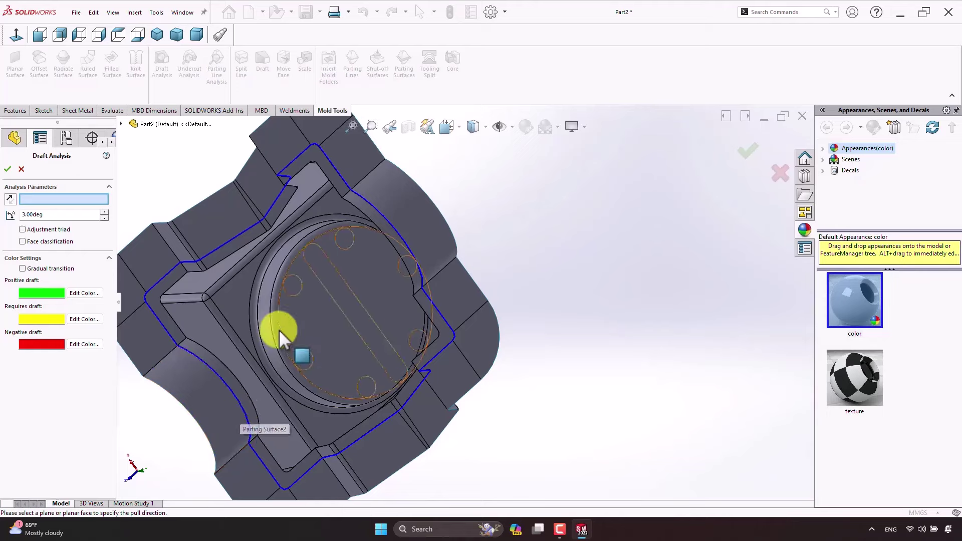
click(157, 303)
scroll(376, 371, up, 4)
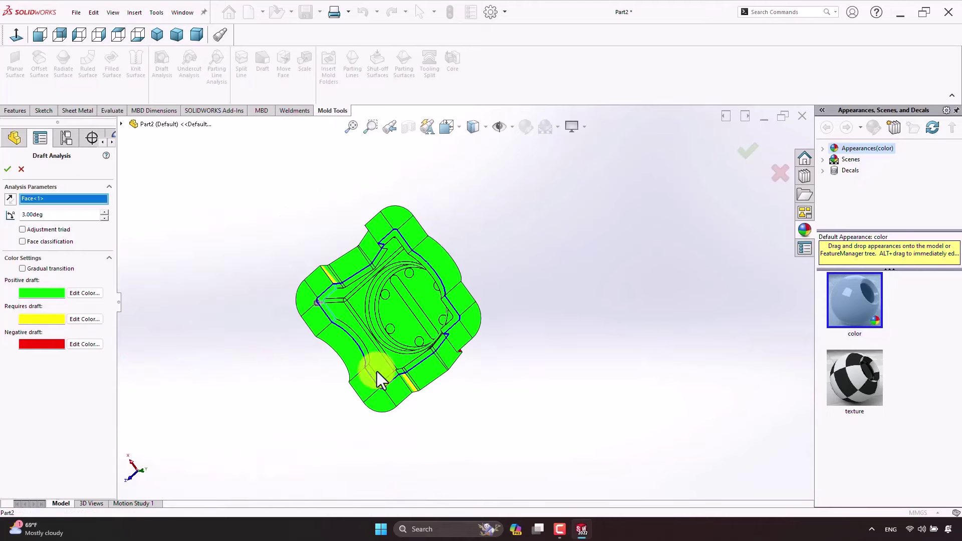
mouse_move(376, 371)
middle_down()
mouse_move(439, 333)
mouse_move(534, 219)
mouse_move(388, 355)
middle_up()
scroll(388, 354, down, 3)
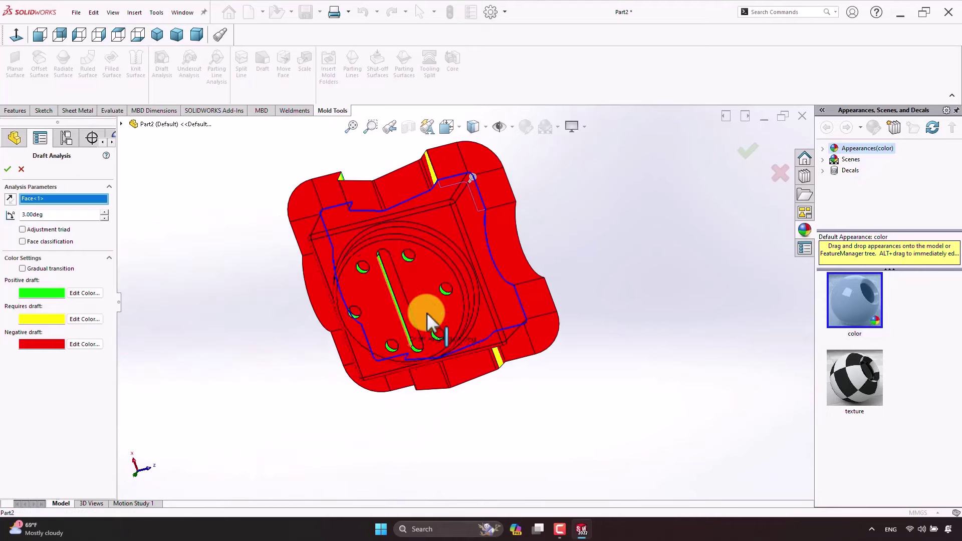
scroll(446, 276, down, 3)
scroll(445, 277, down, 3)
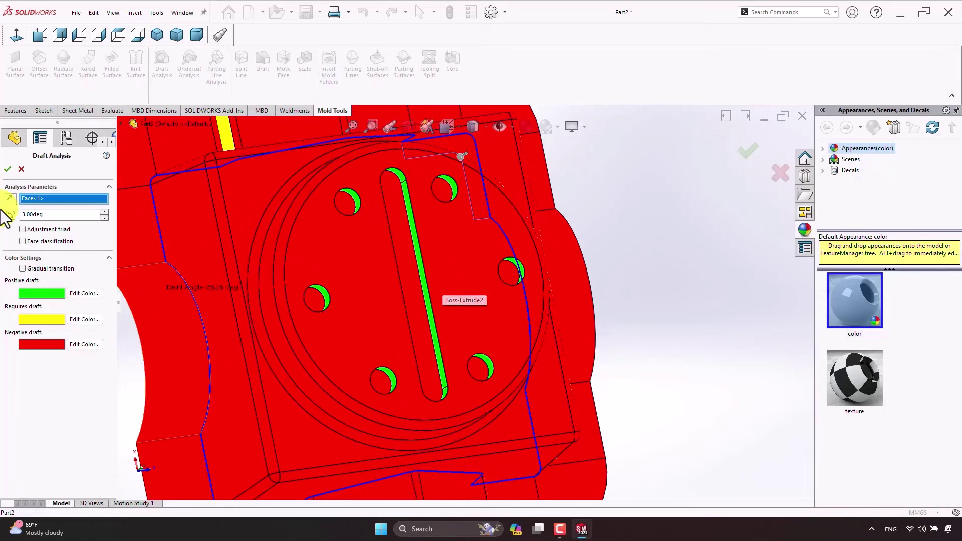
click(8, 169)
scroll(478, 364, up, 4)
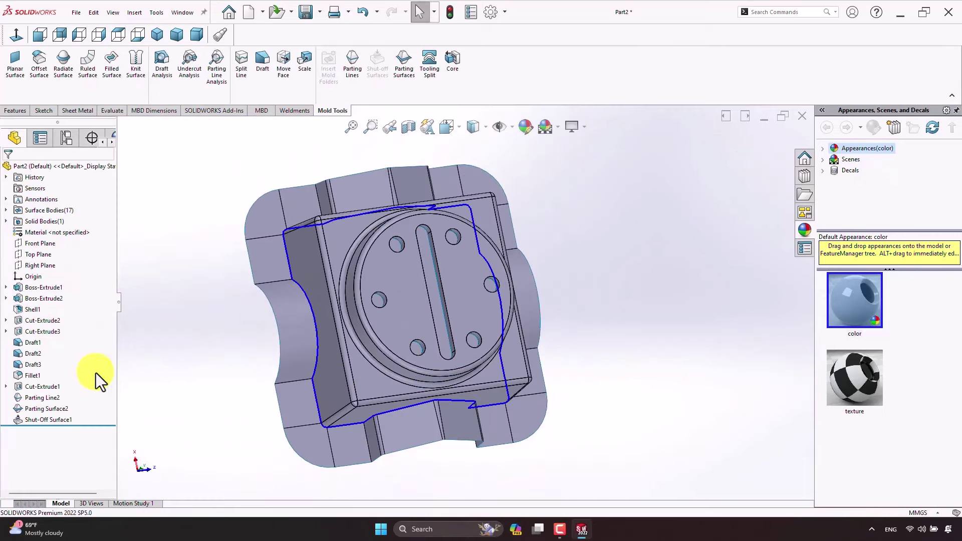
Step: Edit Shut-Off Surface1 and clear all its previously selected edges
right_click(53, 420)
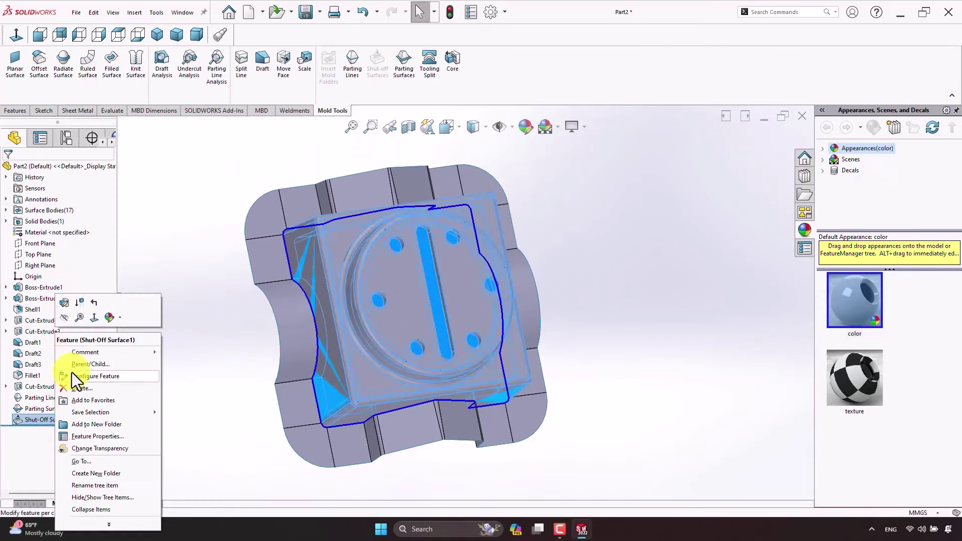
click(63, 303)
right_click(86, 291)
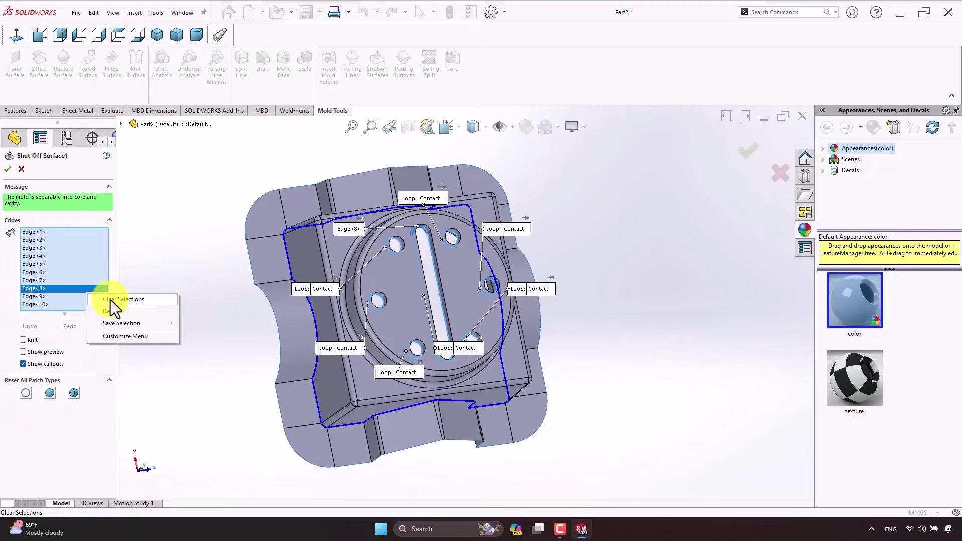
click(110, 299)
scroll(392, 310, down, 3)
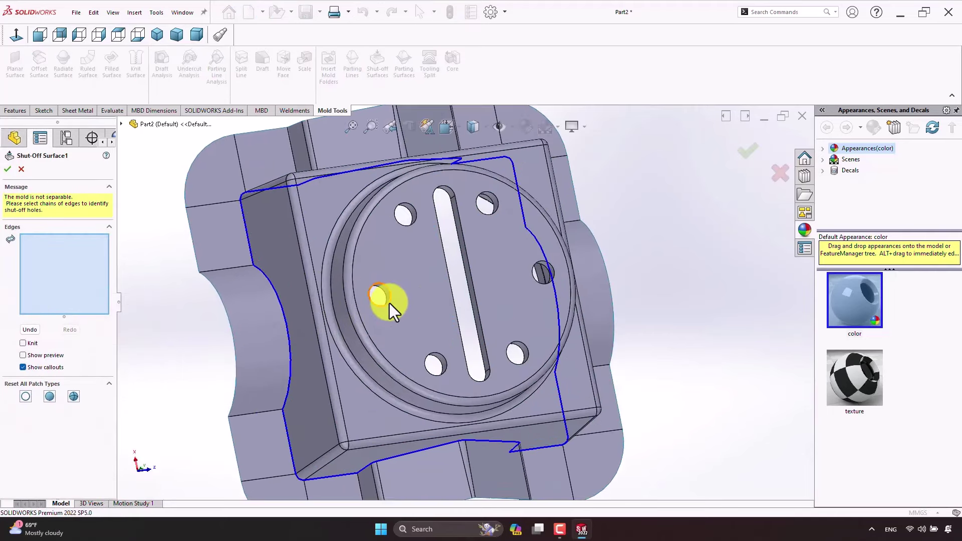
Step: Add the edges of the six round holes
click(389, 302)
click(408, 224)
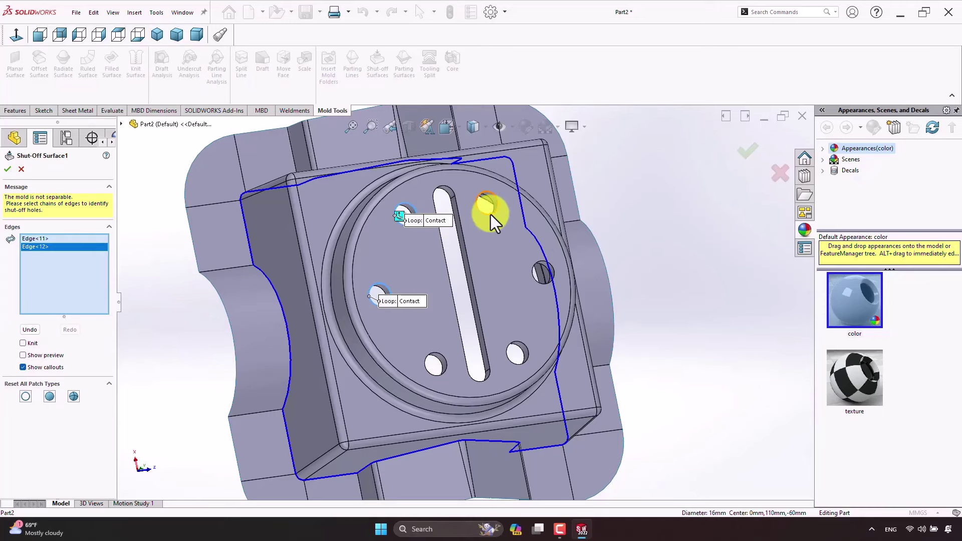
click(491, 215)
click(532, 271)
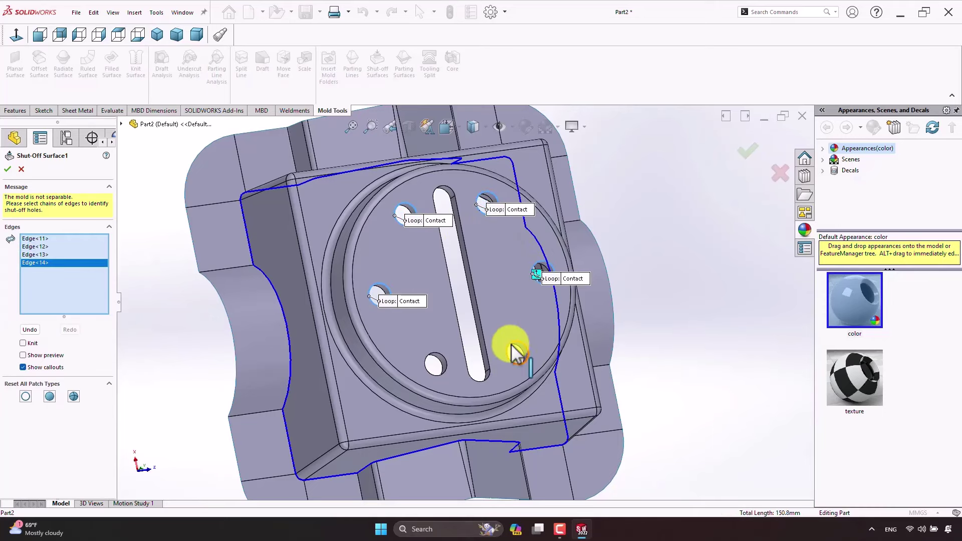
click(513, 354)
click(435, 362)
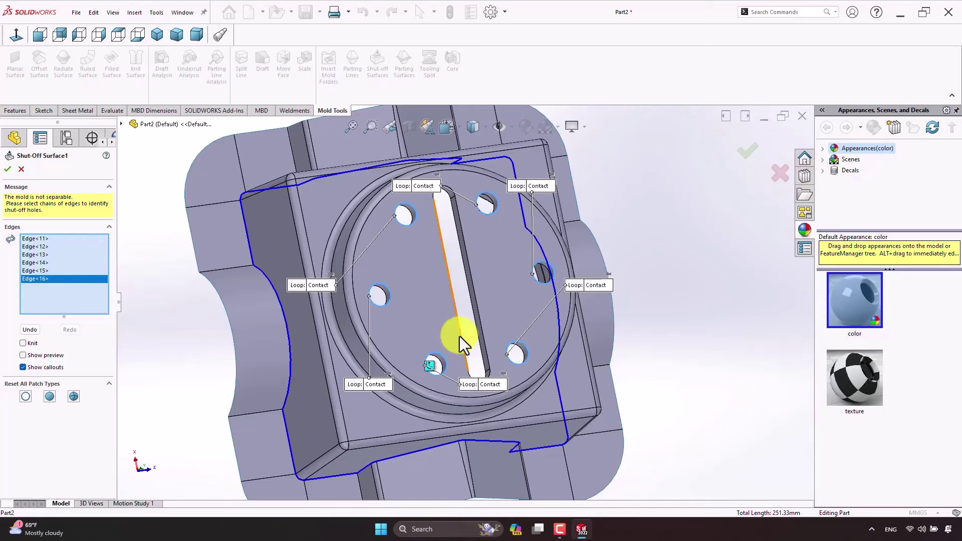
Step: Add the central slot's four edges and accept the revised shut-off surface
click(459, 335)
click(480, 328)
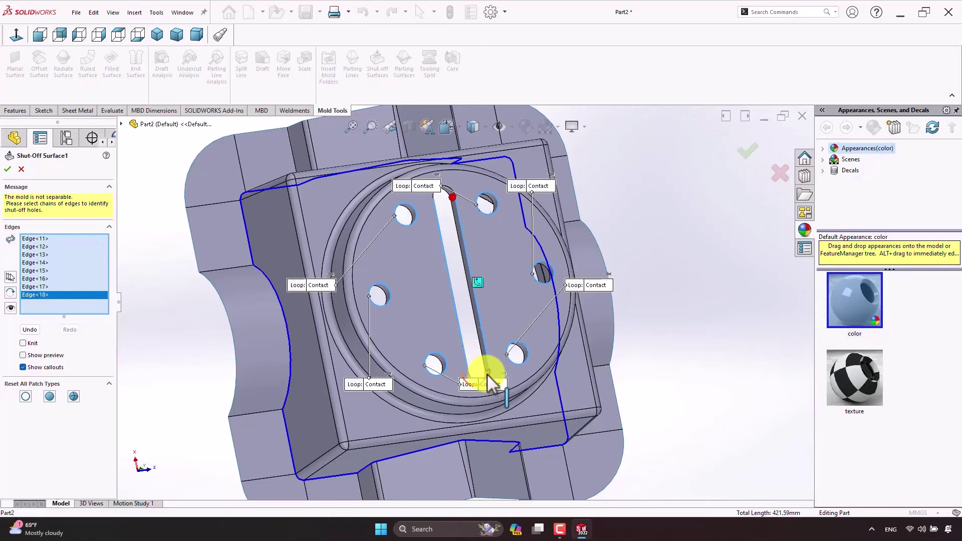
click(444, 189)
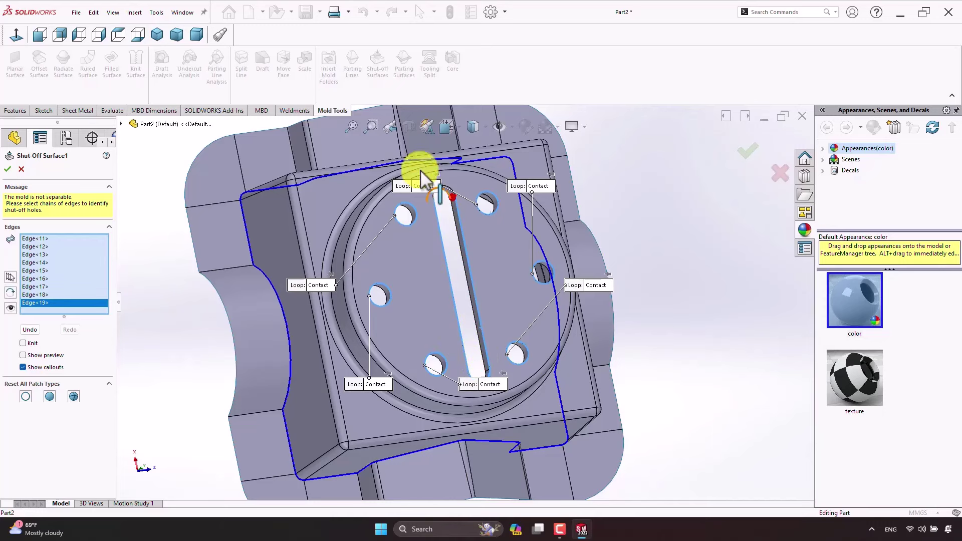
click(450, 189)
click(7, 170)
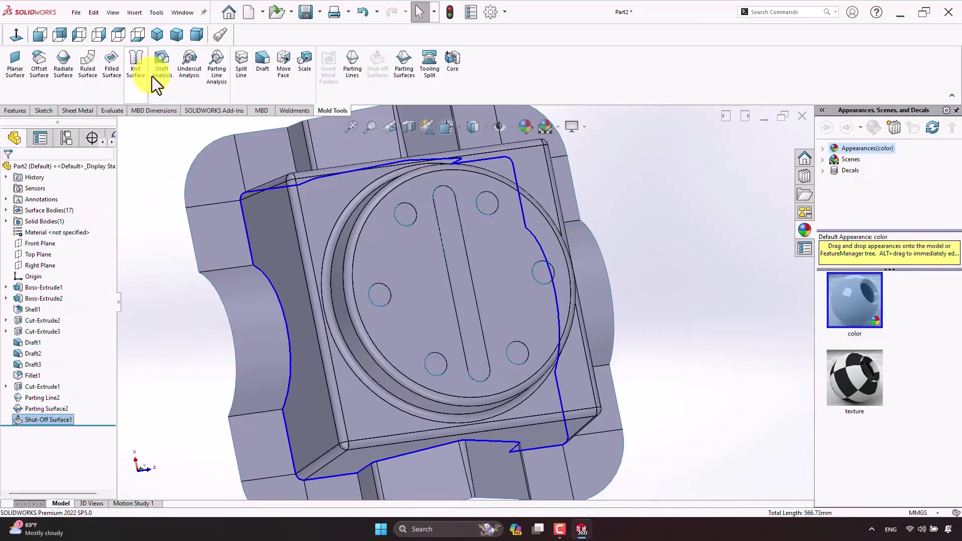
Step: Run a quick top-face draft check, cancel it, and start Tooling Split
click(162, 76)
click(401, 270)
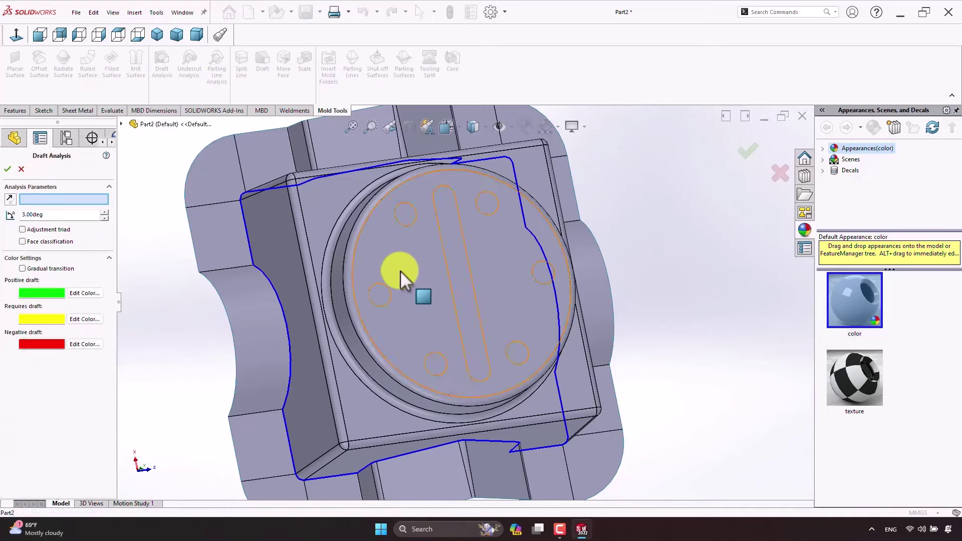
mouse_move(198, 348)
middle_down()
mouse_move(292, 290)
mouse_move(333, 333)
mouse_move(451, 351)
middle_up()
scroll(277, 301, up, 5)
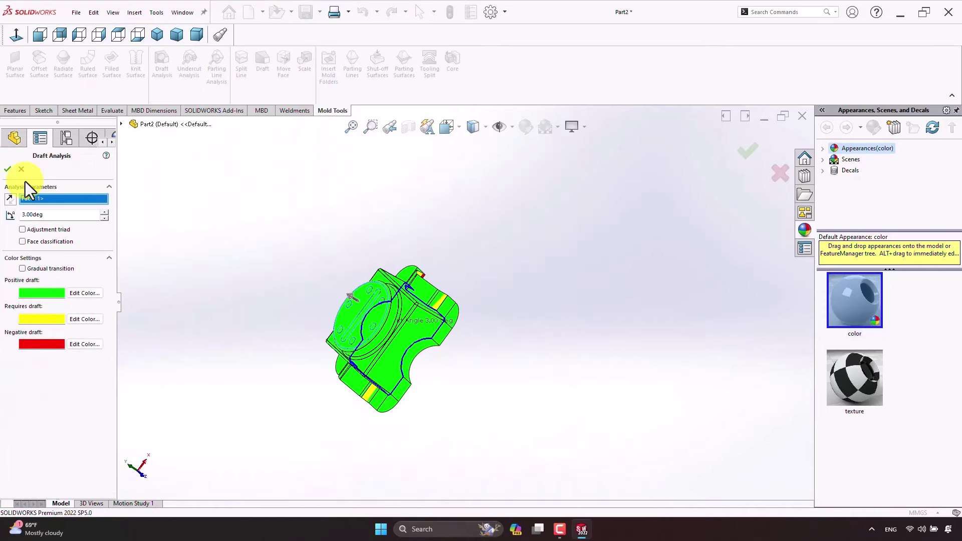
click(21, 170)
mouse_move(359, 389)
middle_down()
mouse_move(361, 343)
mouse_move(396, 293)
middle_up()
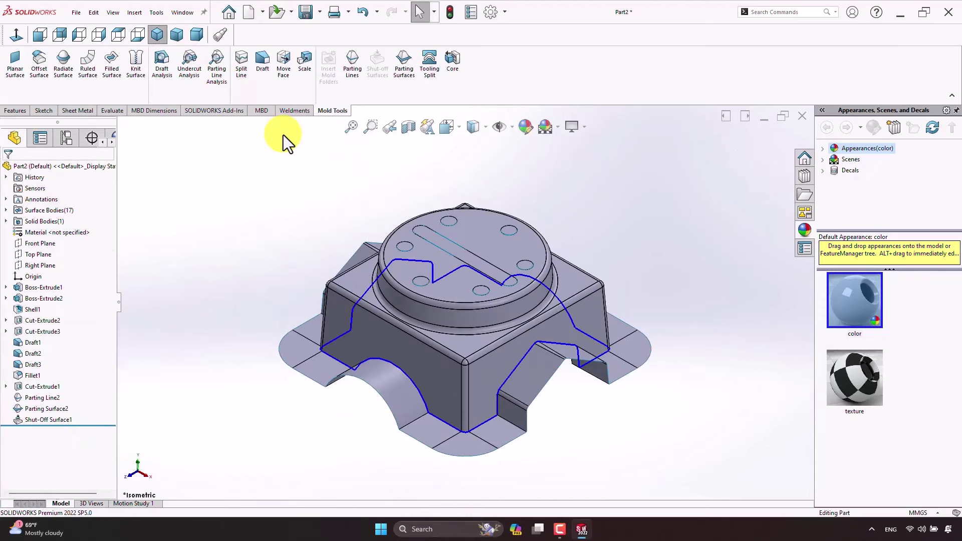
click(424, 70)
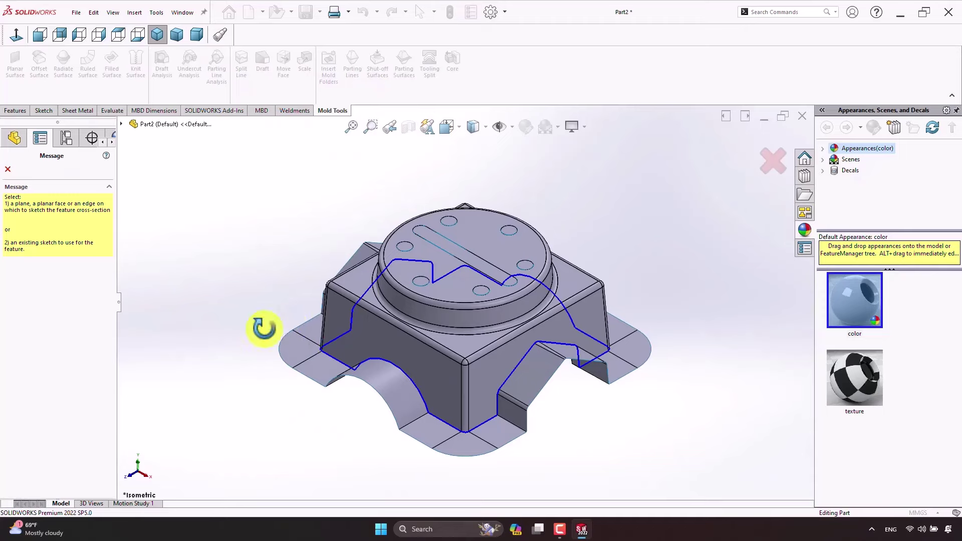
Step: On the top face, draw a center rectangle from the origin enclosing the part
middle_drag(262, 327, 290, 133)
click(325, 249)
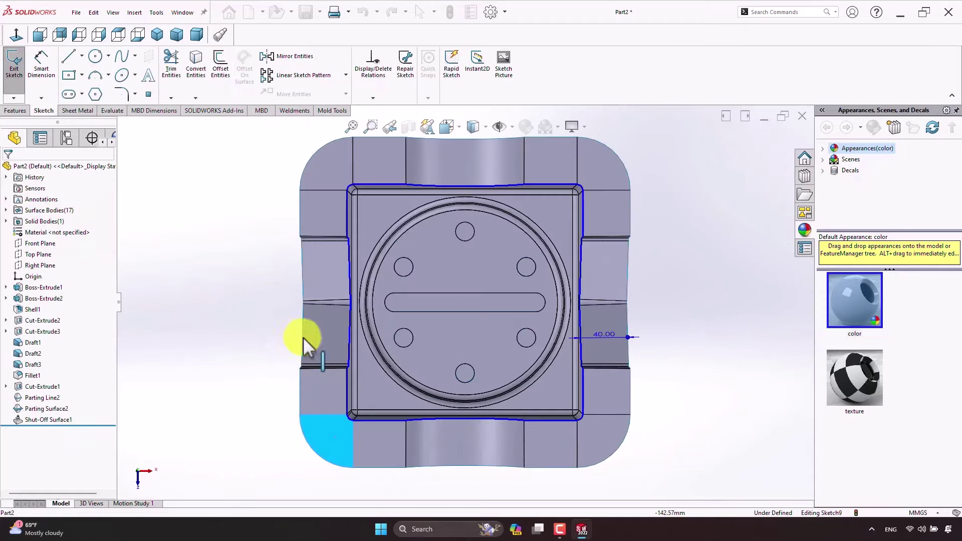
click(69, 75)
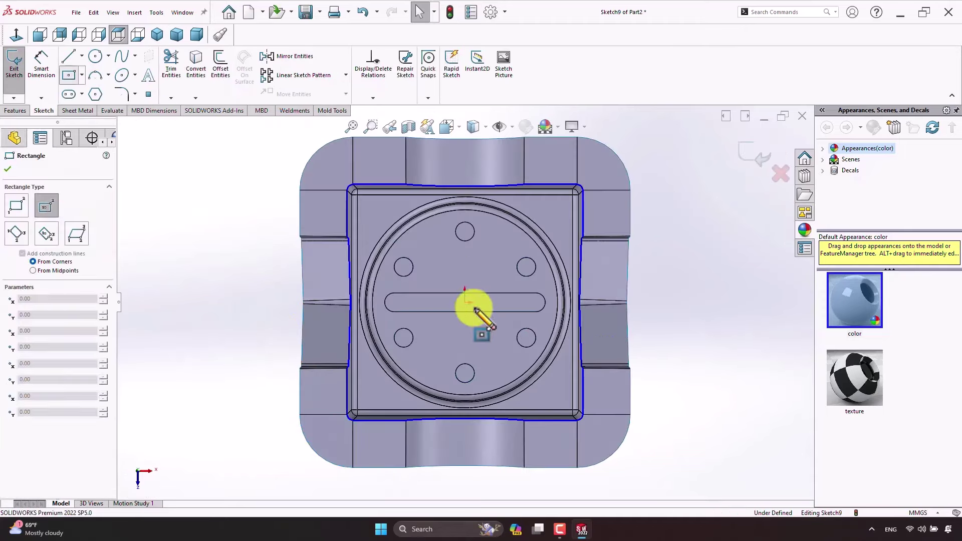
click(466, 302)
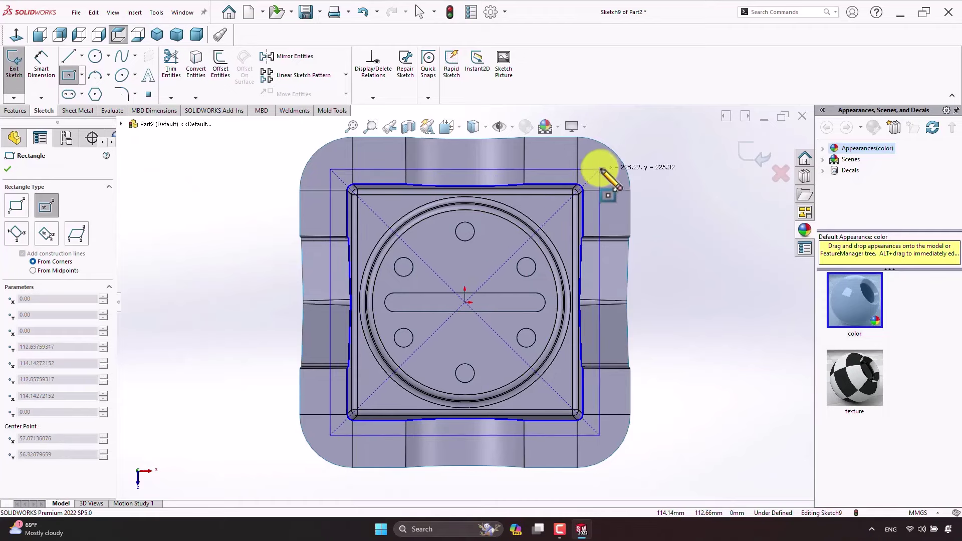
click(601, 167)
right_click(228, 290)
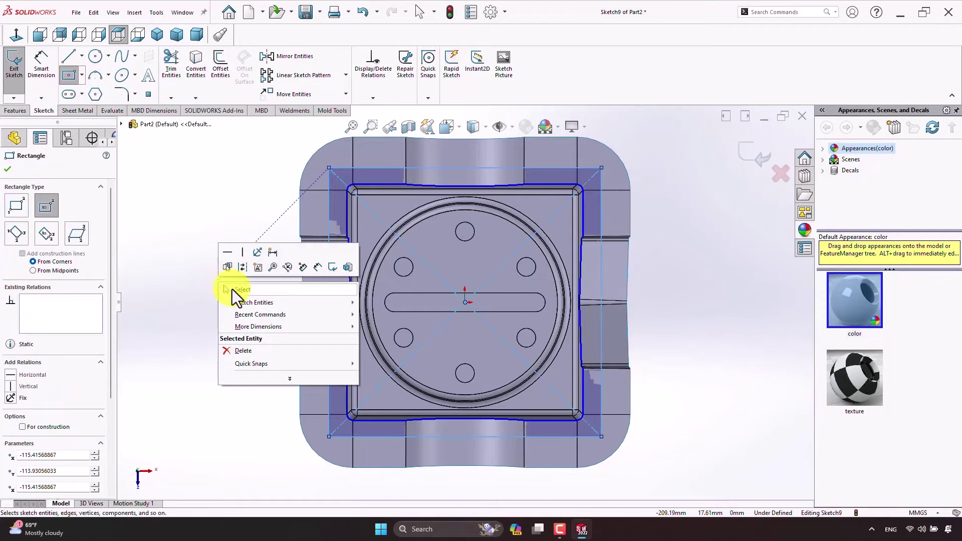
click(232, 293)
Step: Dimension both rectangle sides to 240 mm and exit the sketch
click(39, 70)
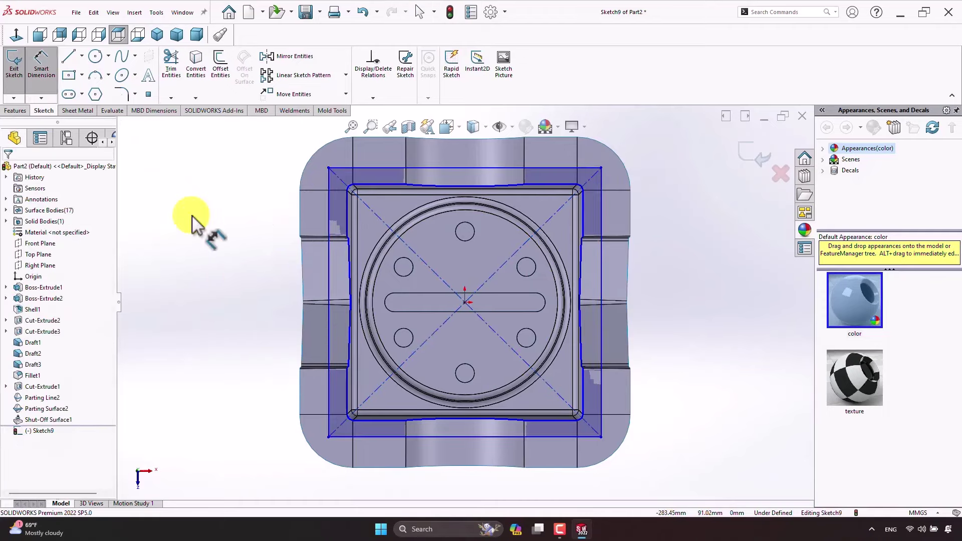
click(328, 292)
click(231, 292)
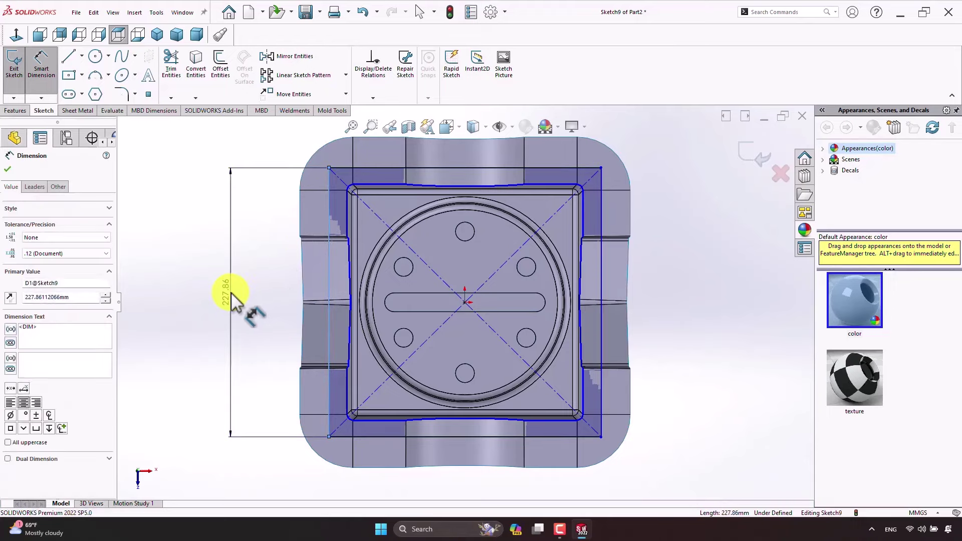
text(240)
key(Return)
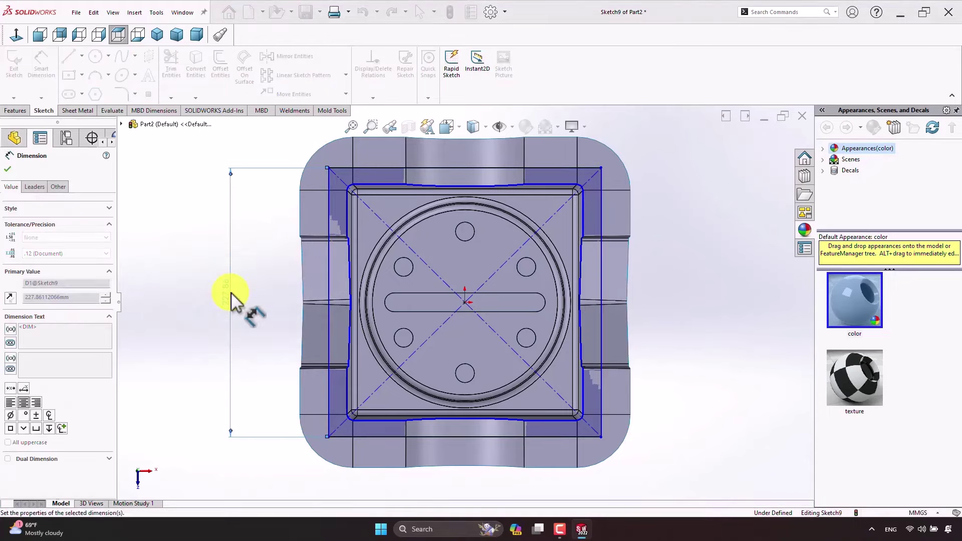
click(460, 444)
click(459, 468)
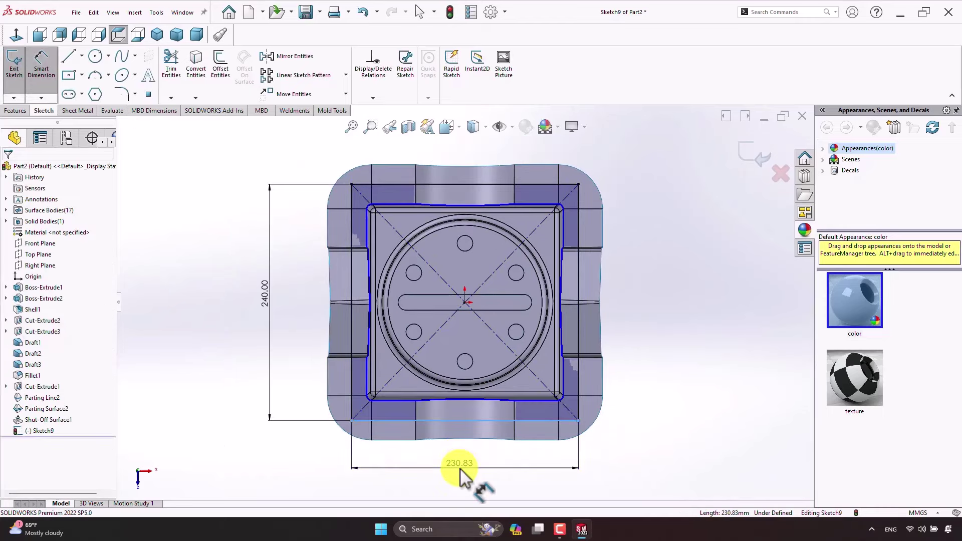
text(240)
key(Return)
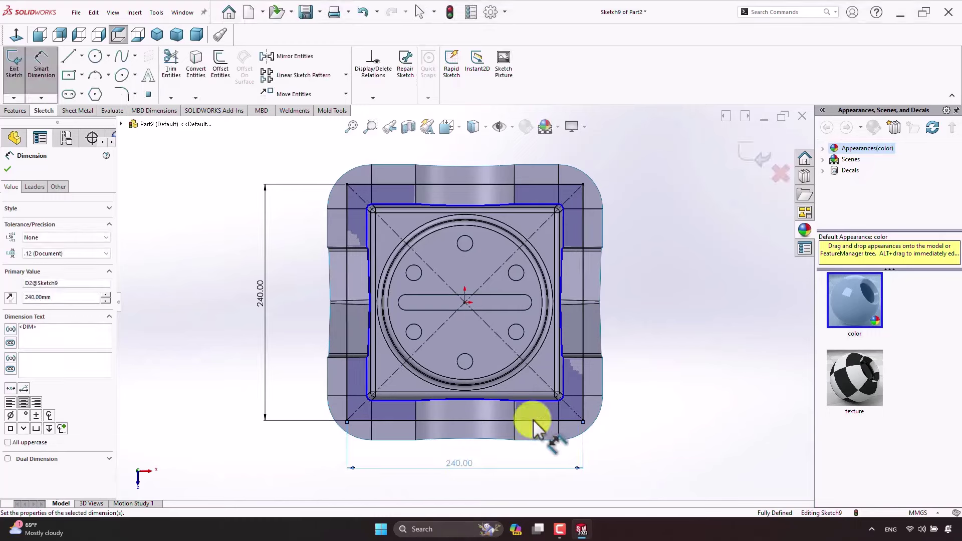
click(759, 159)
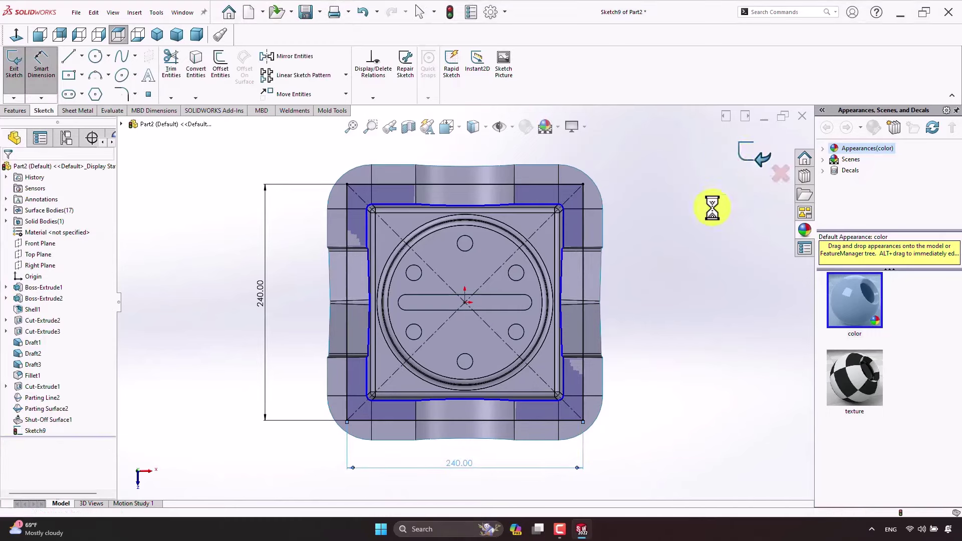
Step: Set the tooling split block depths to 48 mm and 142 mm and accept Tooling Split2
middle_drag(700, 312, 630, 316)
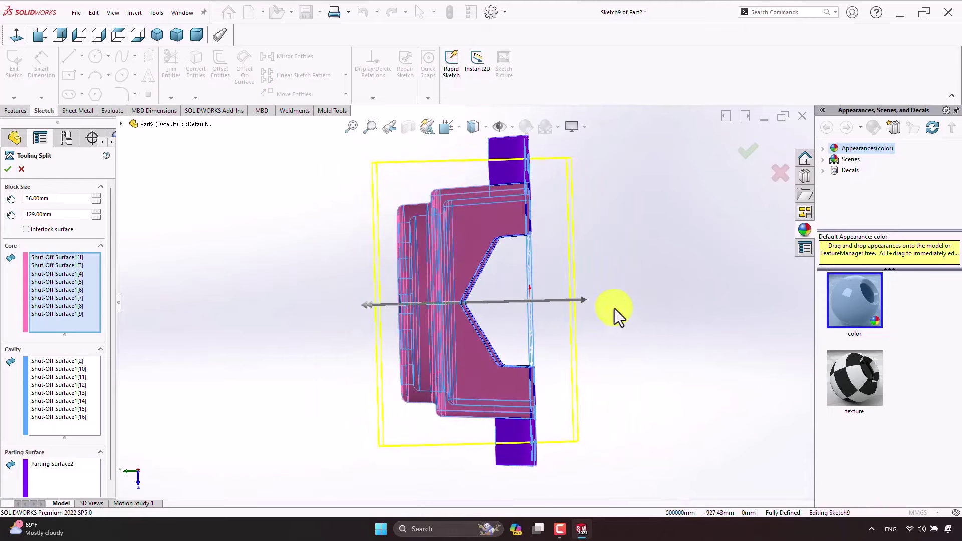
drag(589, 296, 591, 299)
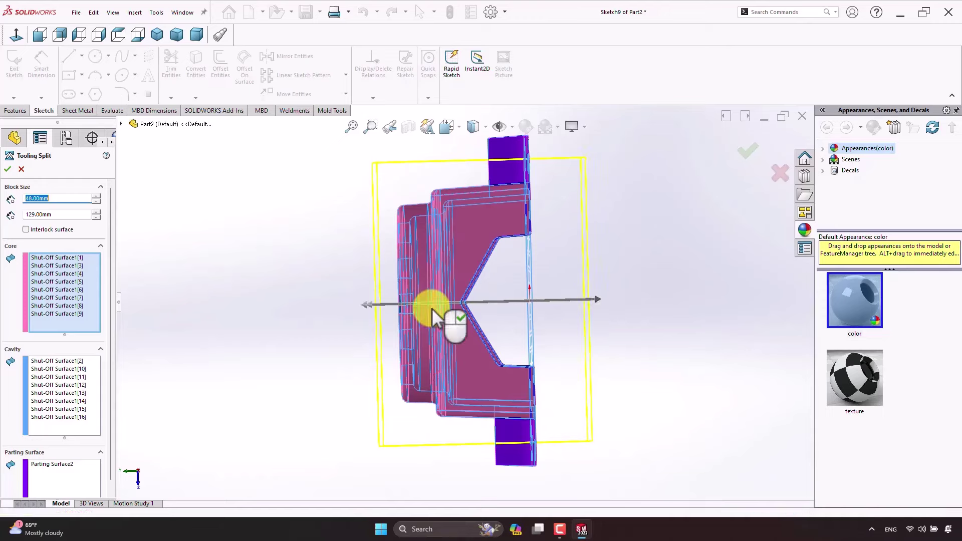
mouse_move(338, 315)
middle_down()
mouse_move(328, 312)
mouse_move(340, 318)
middle_up()
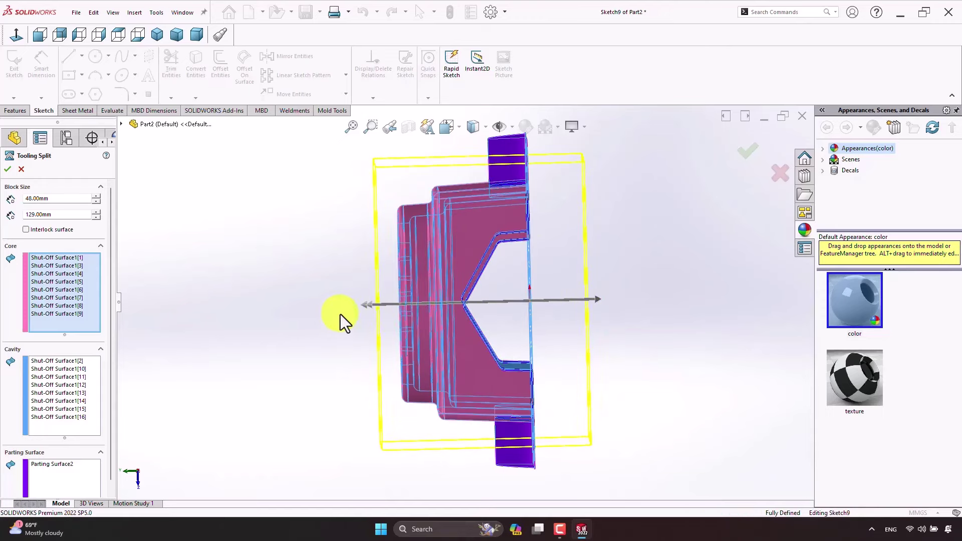
drag(370, 312, 363, 303)
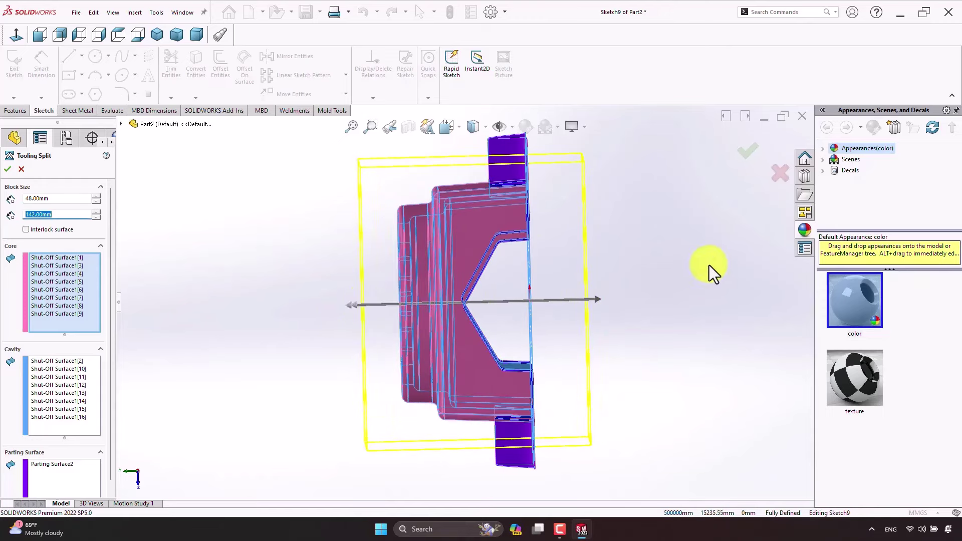
click(750, 150)
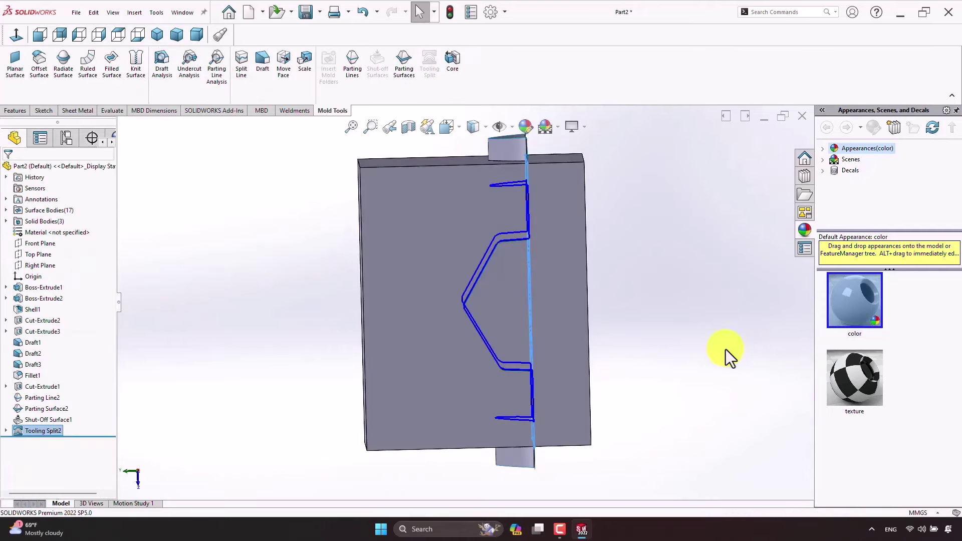
mouse_move(721, 355)
middle_down()
mouse_move(689, 299)
mouse_move(608, 221)
middle_up()
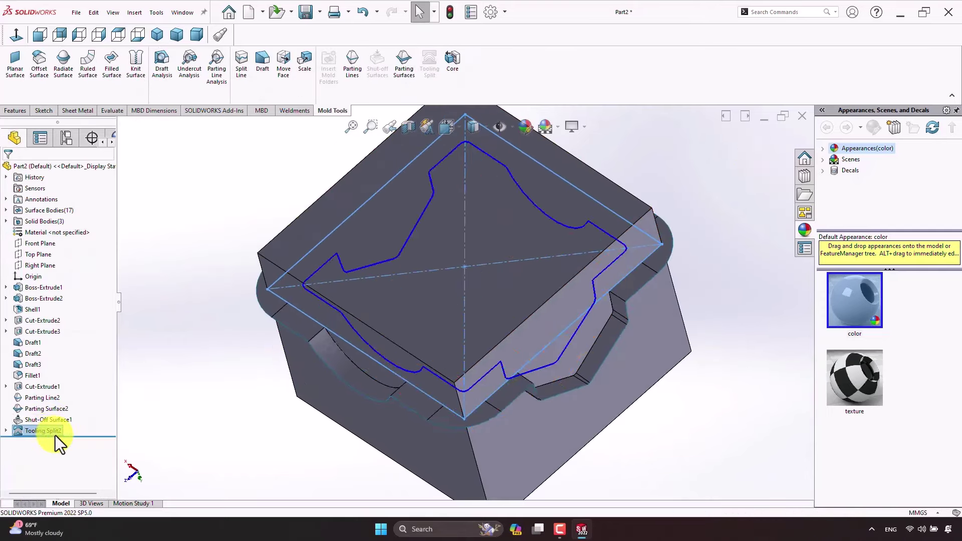
Step: Hide Parting Line2 and return the mold block to the isometric view
right_click(48, 419)
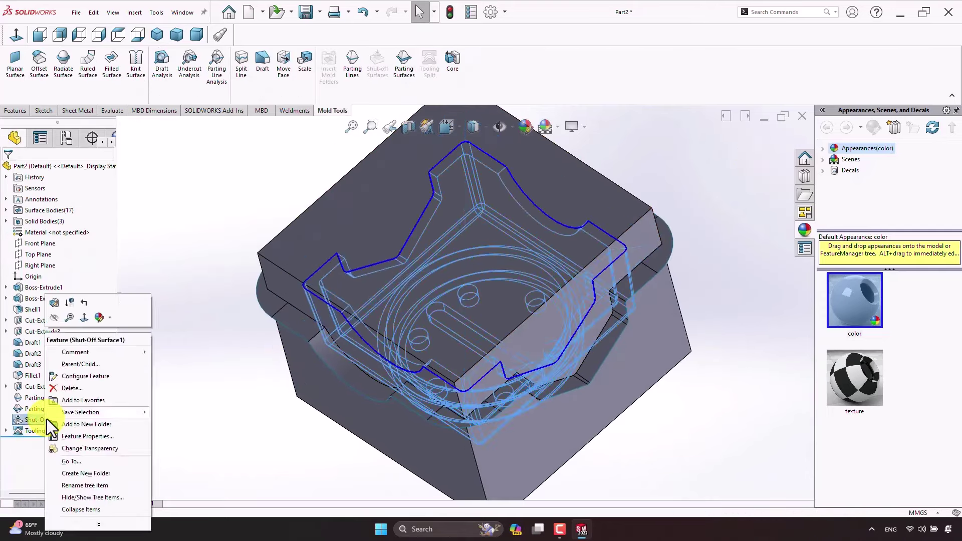
click(20, 409)
right_click(25, 398)
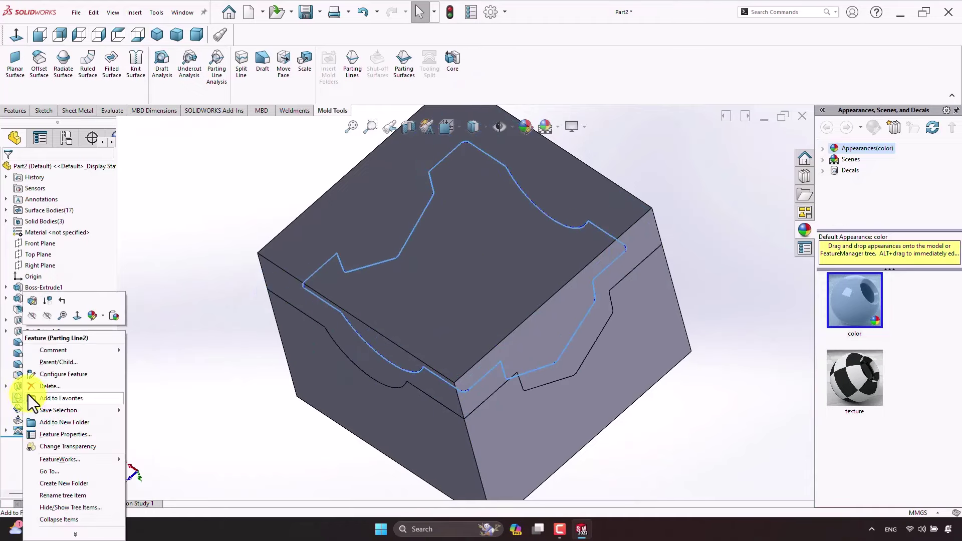
click(33, 316)
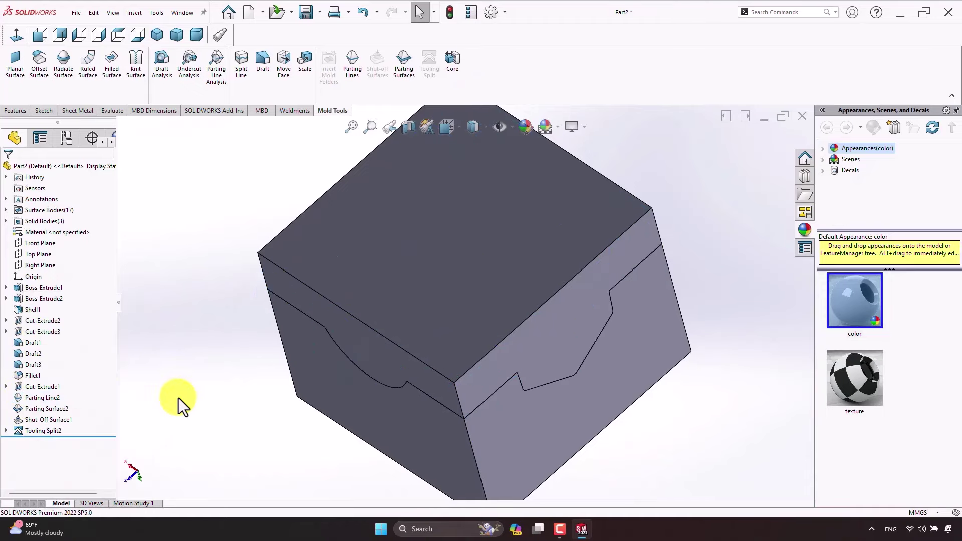
middle_drag(178, 398, 197, 370)
click(161, 38)
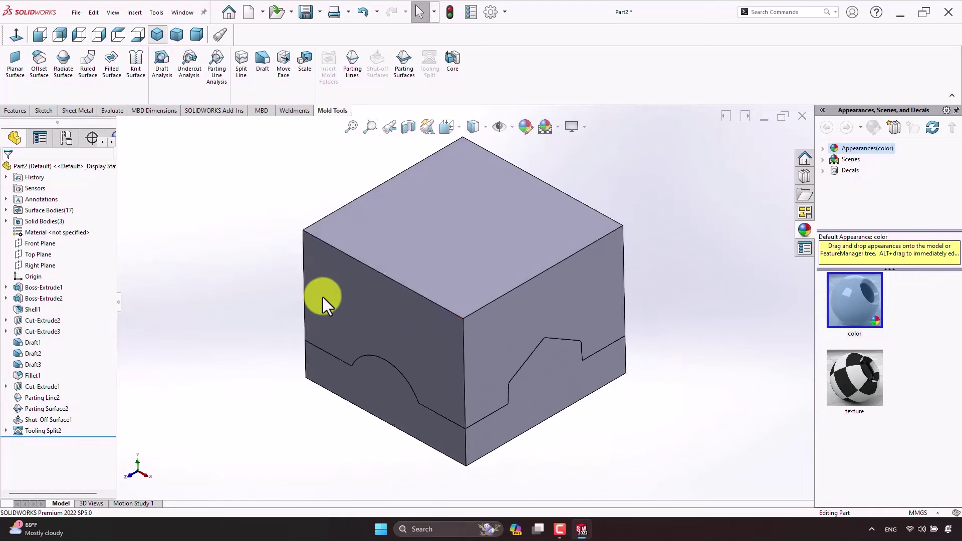
Step: Raise the upper mold block about 290mm with a body Move/Copy
click(134, 13)
mouse_move(151, 56)
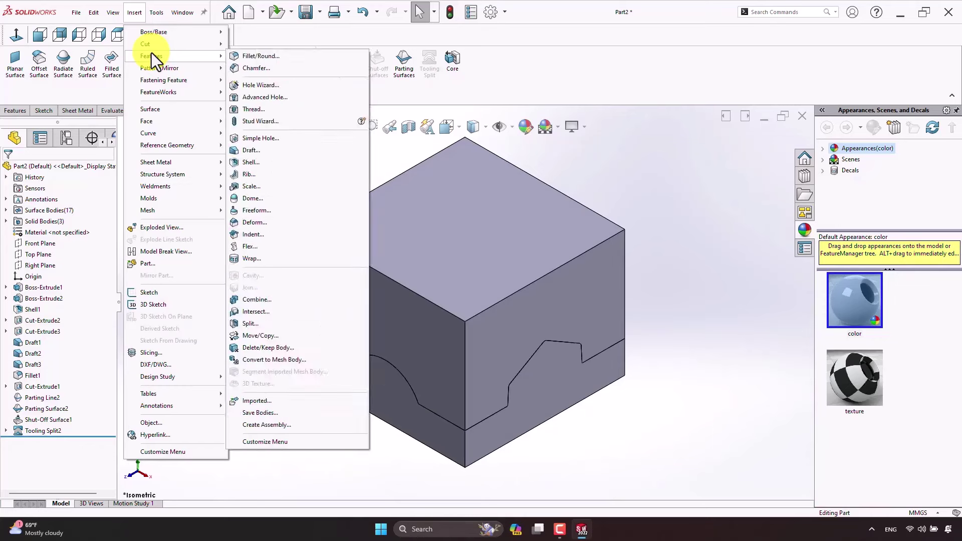
click(250, 337)
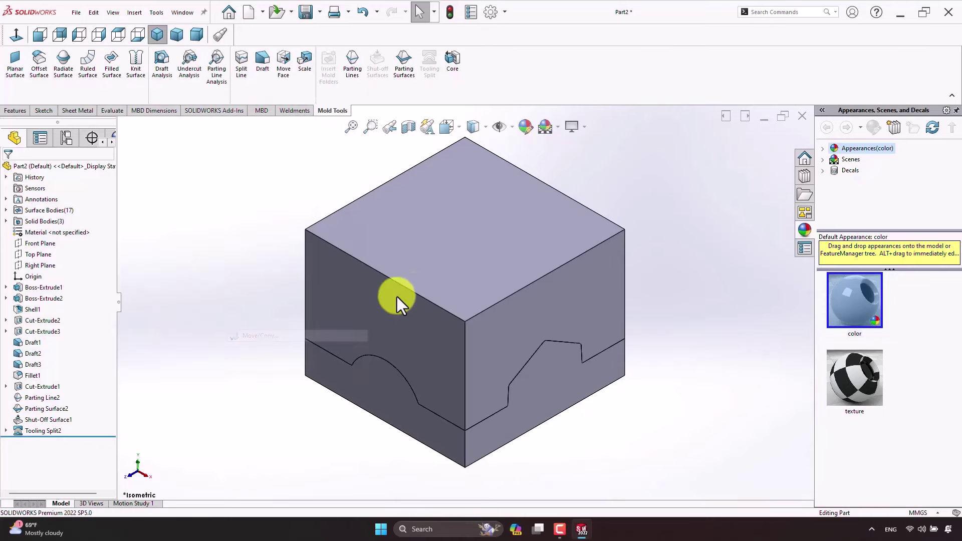
click(417, 299)
scroll(476, 256, up, 5)
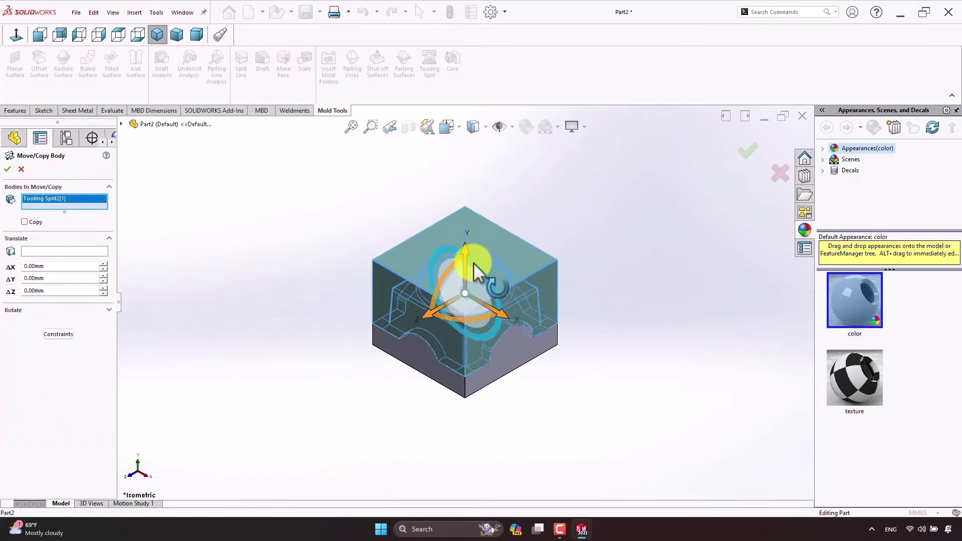
scroll(474, 257, up, 2)
drag(471, 257, 464, 153)
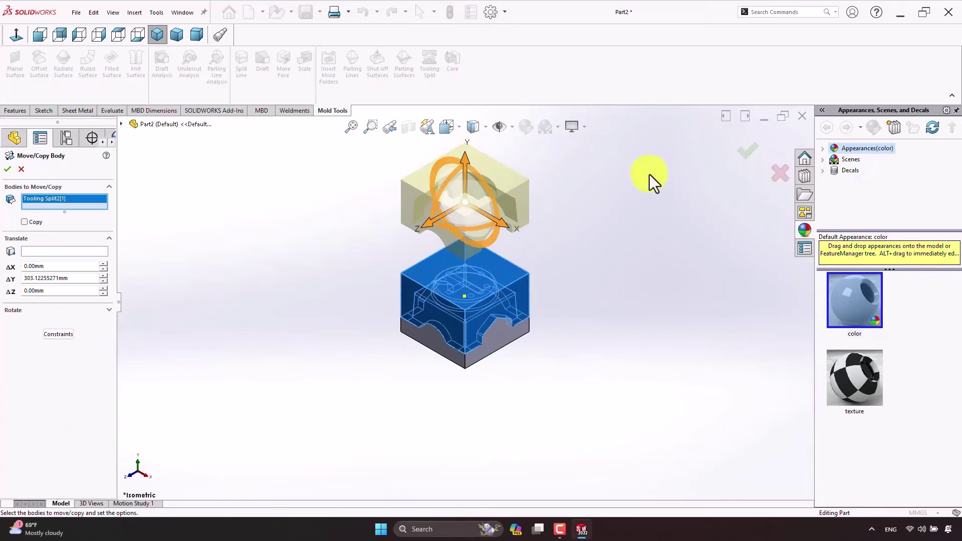
click(748, 154)
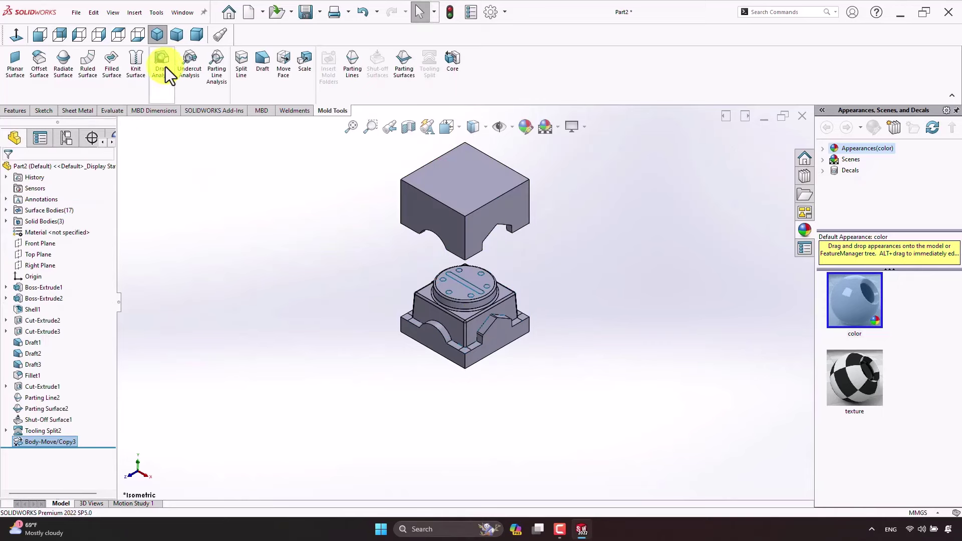
Step: Lower the bottom mold block below the part with a second body Move/Copy
click(132, 16)
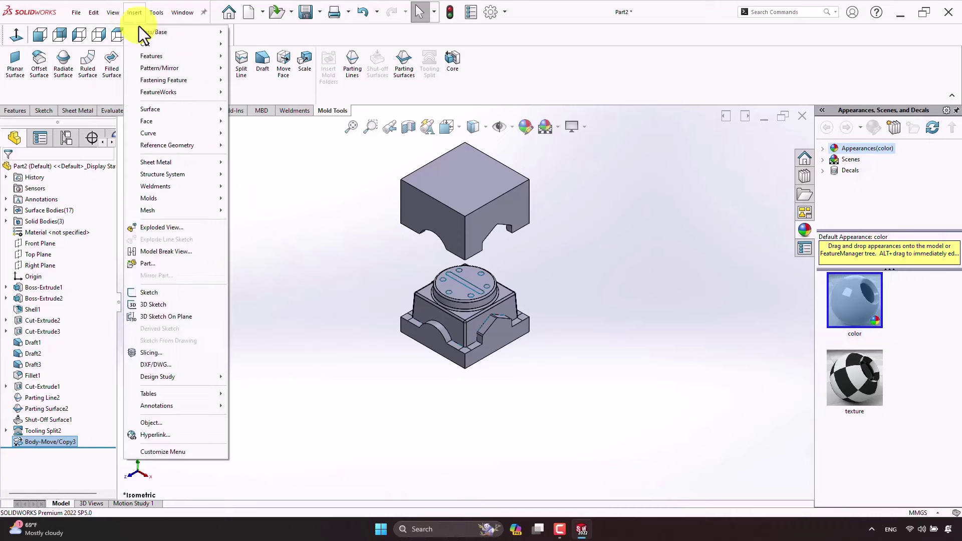
mouse_move(151, 56)
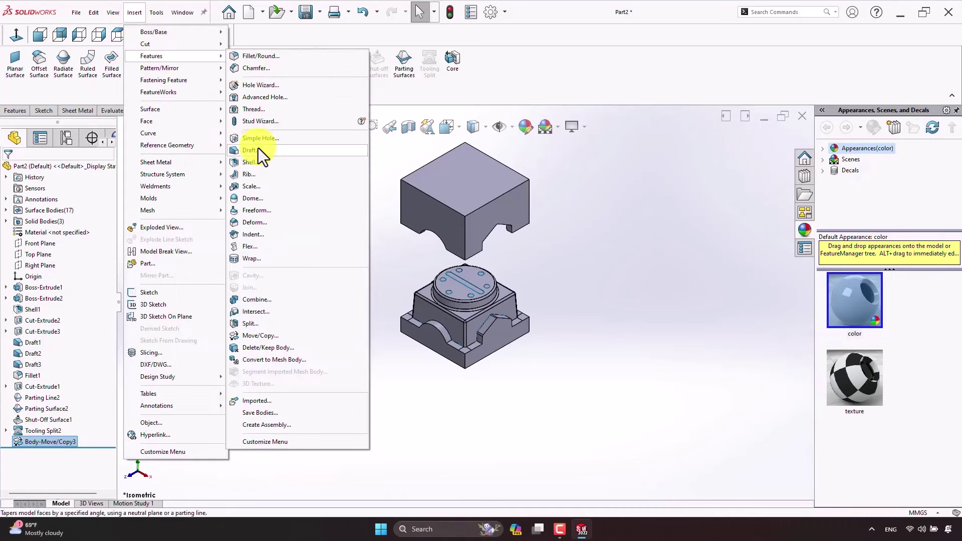
click(261, 336)
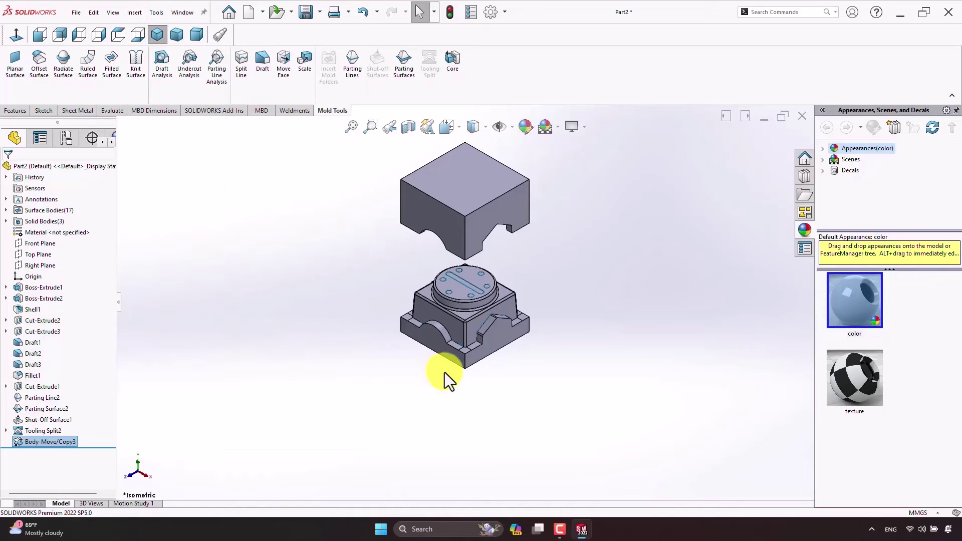
click(435, 346)
drag(465, 271, 455, 404)
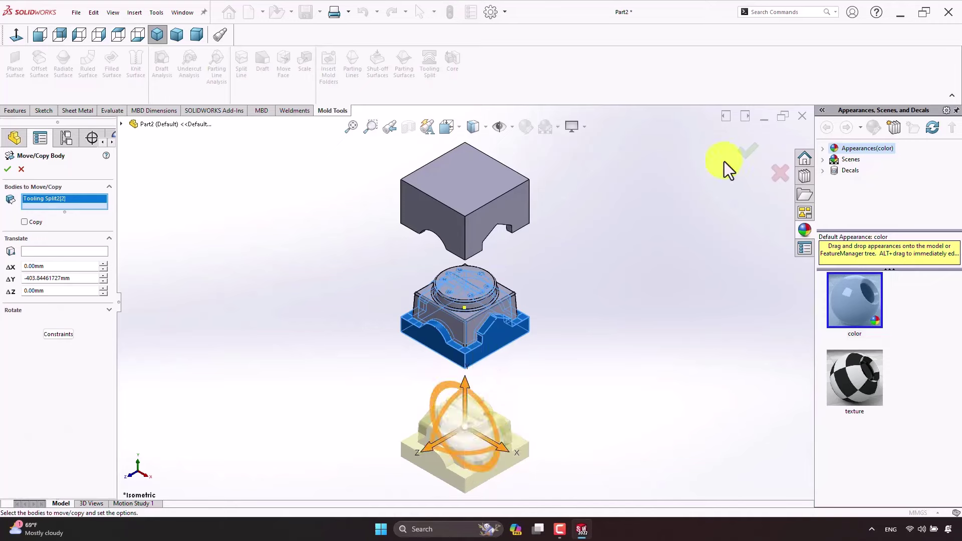
click(746, 150)
scroll(506, 404, down, 2)
scroll(441, 391, down, 3)
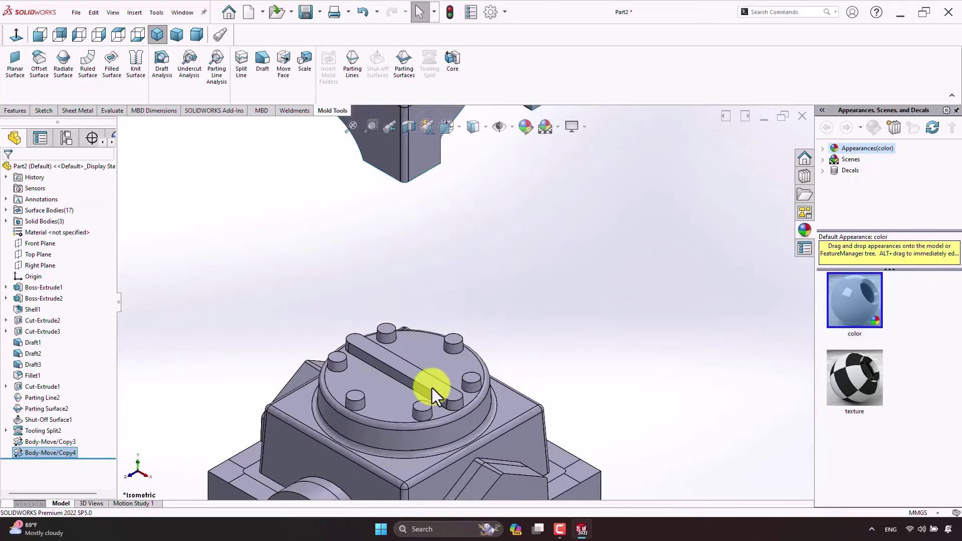
scroll(408, 366, down, 3)
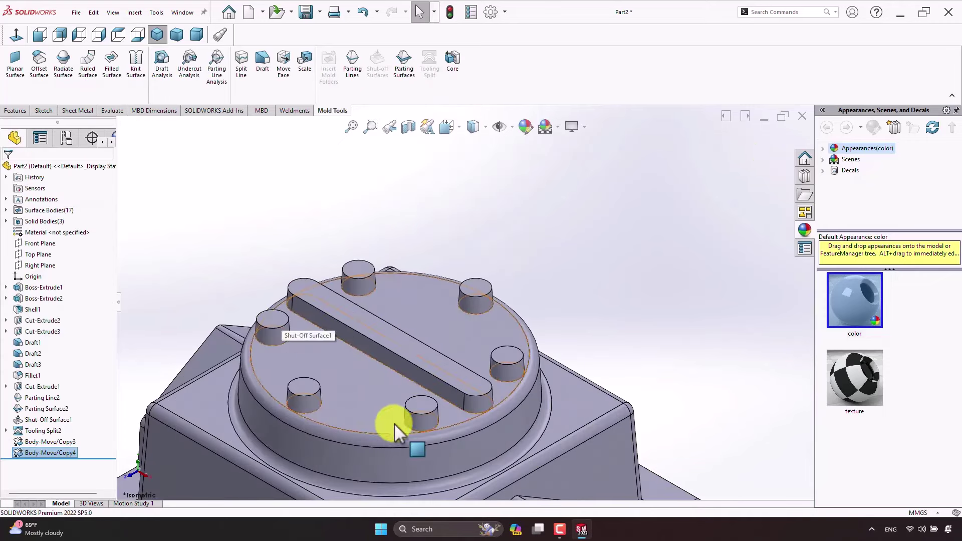
scroll(501, 411, up, 3)
mouse_move(521, 398)
middle_down()
mouse_move(483, 418)
mouse_move(501, 398)
middle_up()
mouse_move(540, 367)
middle_down()
mouse_move(566, 297)
mouse_move(563, 253)
mouse_move(498, 354)
mouse_move(526, 198)
mouse_move(508, 253)
mouse_move(522, 241)
mouse_move(491, 225)
mouse_move(424, 219)
mouse_move(366, 189)
middle_up()
scroll(351, 253, down, 5)
scroll(335, 268, up, 5)
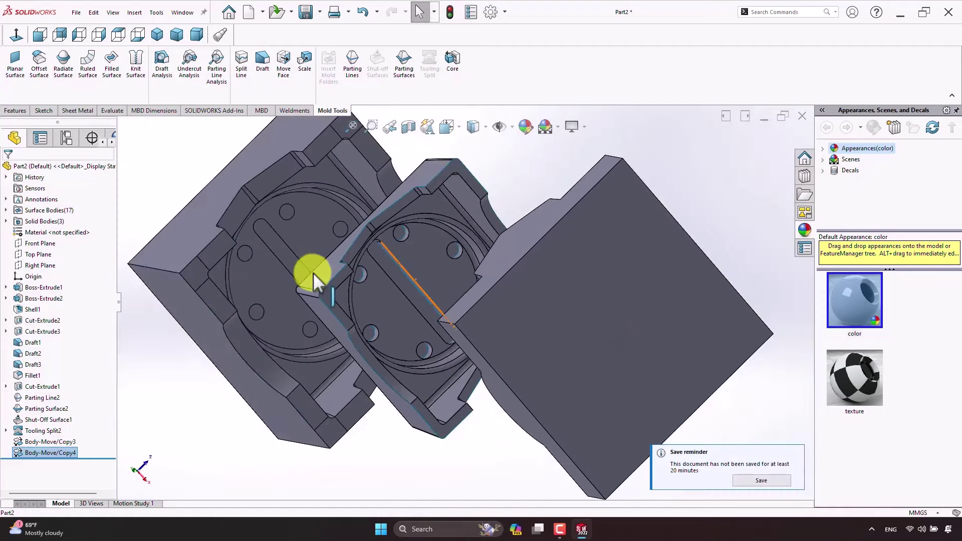
middle_drag(316, 275, 332, 268)
scroll(321, 267, up, 2)
scroll(309, 265, down, 3)
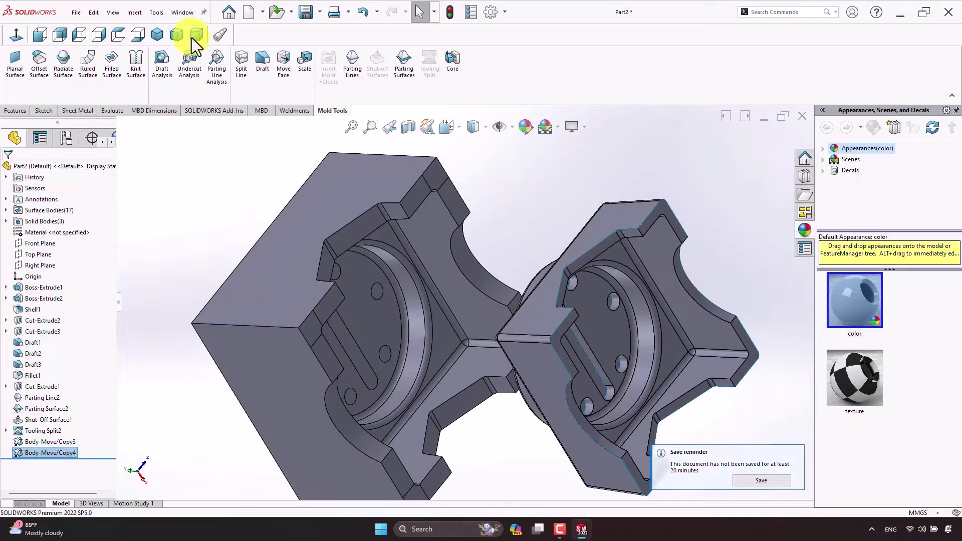
Step: Give the upper and lower mold block bodies a grey 128,128,128 appearance
click(158, 35)
right_click(456, 189)
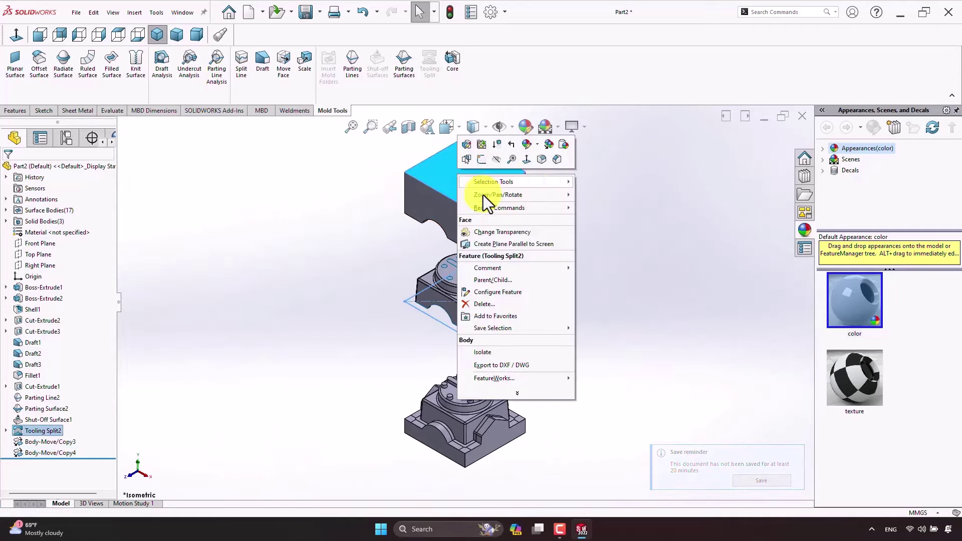
click(526, 142)
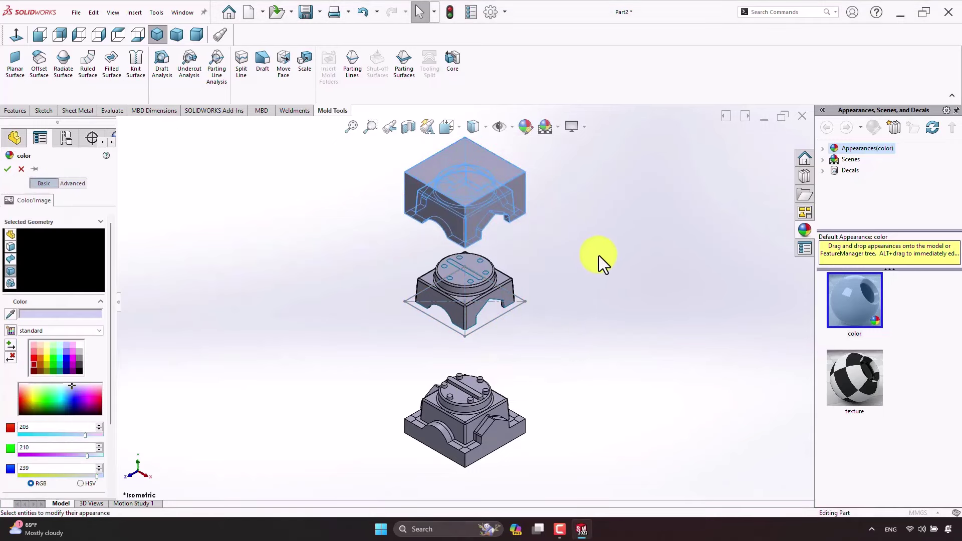
click(79, 359)
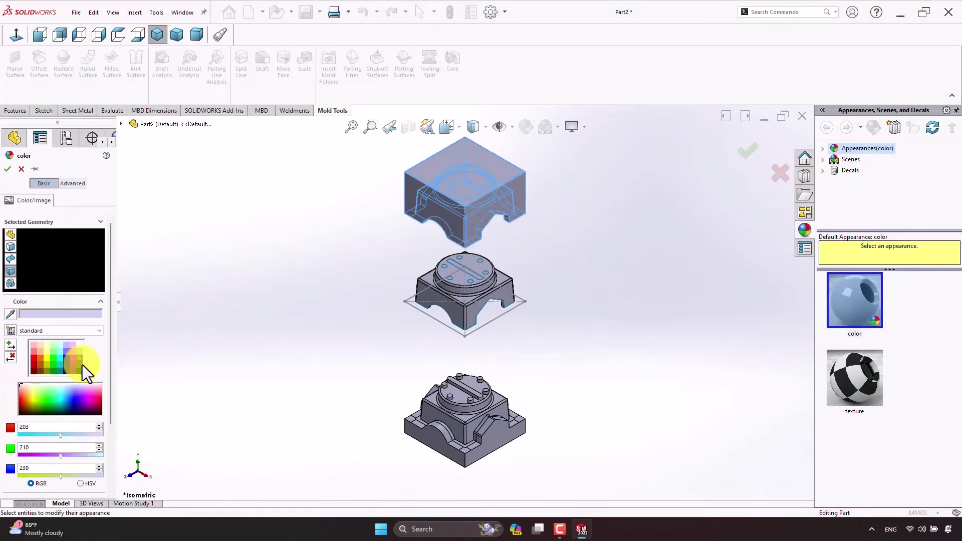
click(422, 443)
click(9, 169)
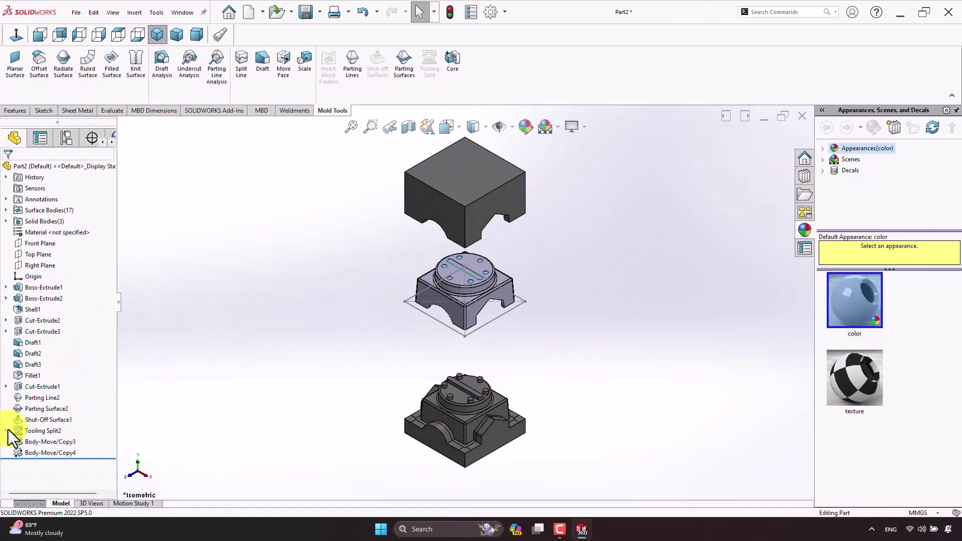
Step: Select the tooling split's Sketch9 and inspect all three bodies from the isometric view
click(6, 431)
right_click(41, 441)
click(46, 377)
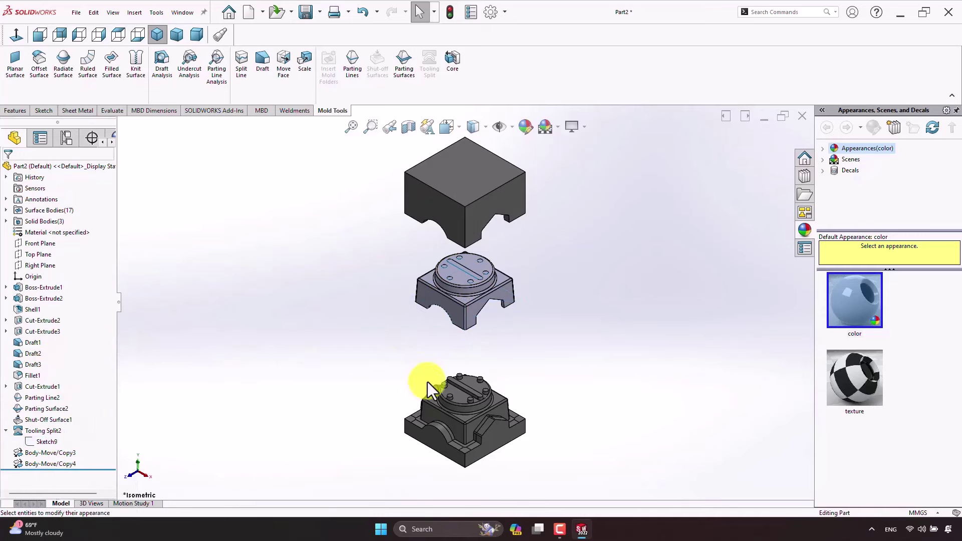
key(z)
mouse_move(429, 337)
middle_down()
mouse_move(467, 232)
mouse_move(553, 178)
mouse_move(623, 167)
middle_up()
click(162, 36)
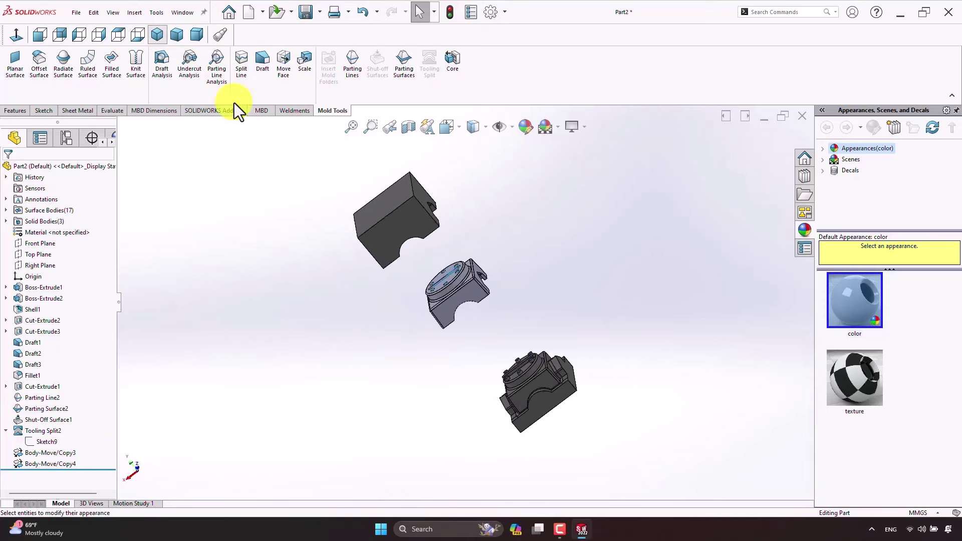
Step: Delete the lower and upper block moves, Body-Move/Copy4 and Body-Move/Copy3
right_click(34, 461)
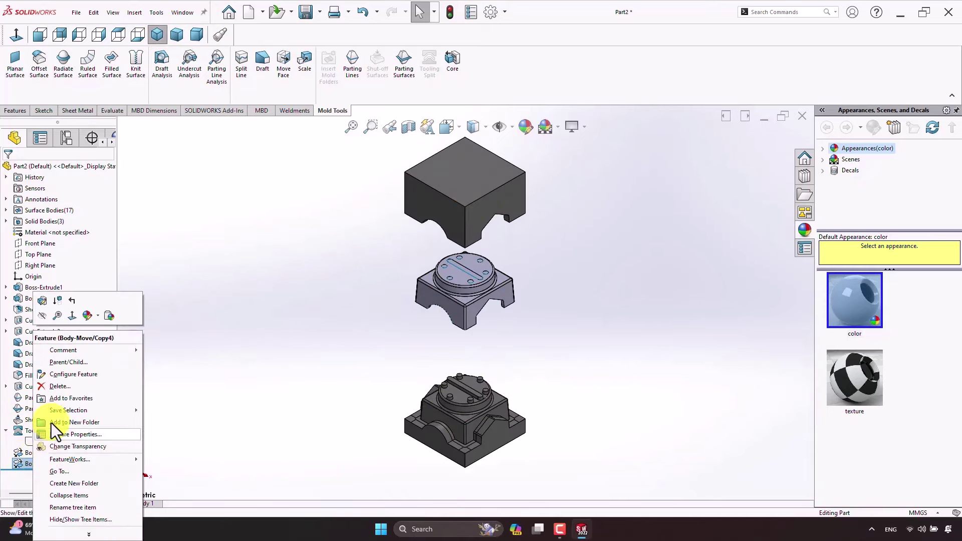
click(54, 390)
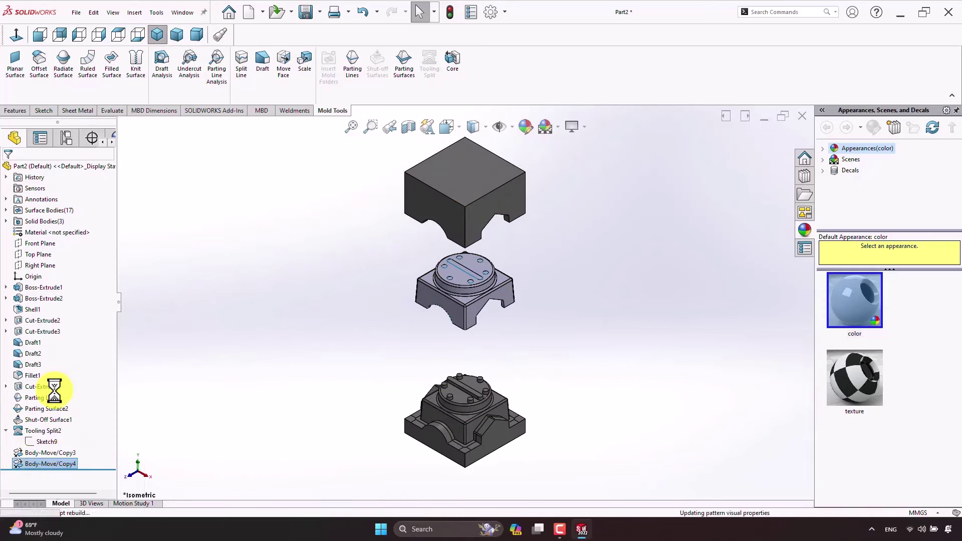
right_click(44, 453)
click(61, 385)
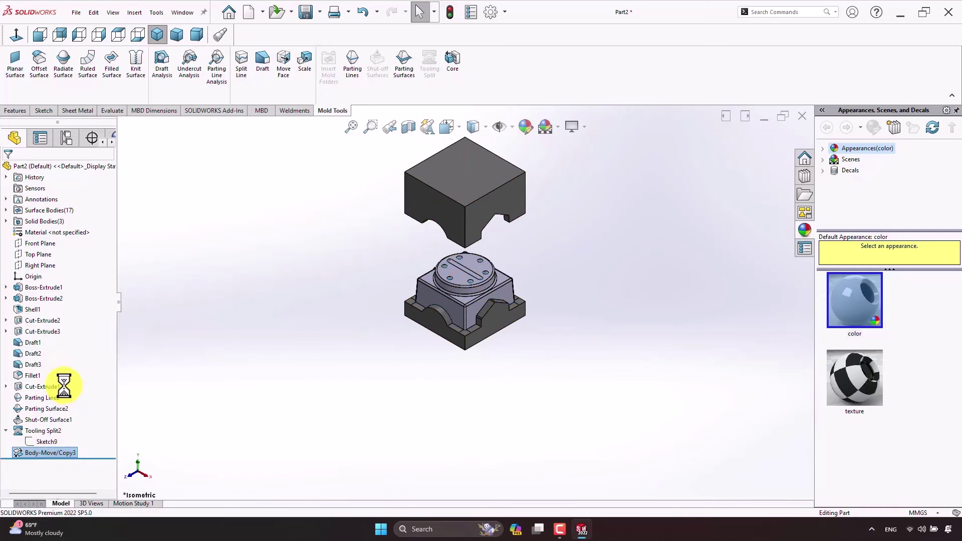